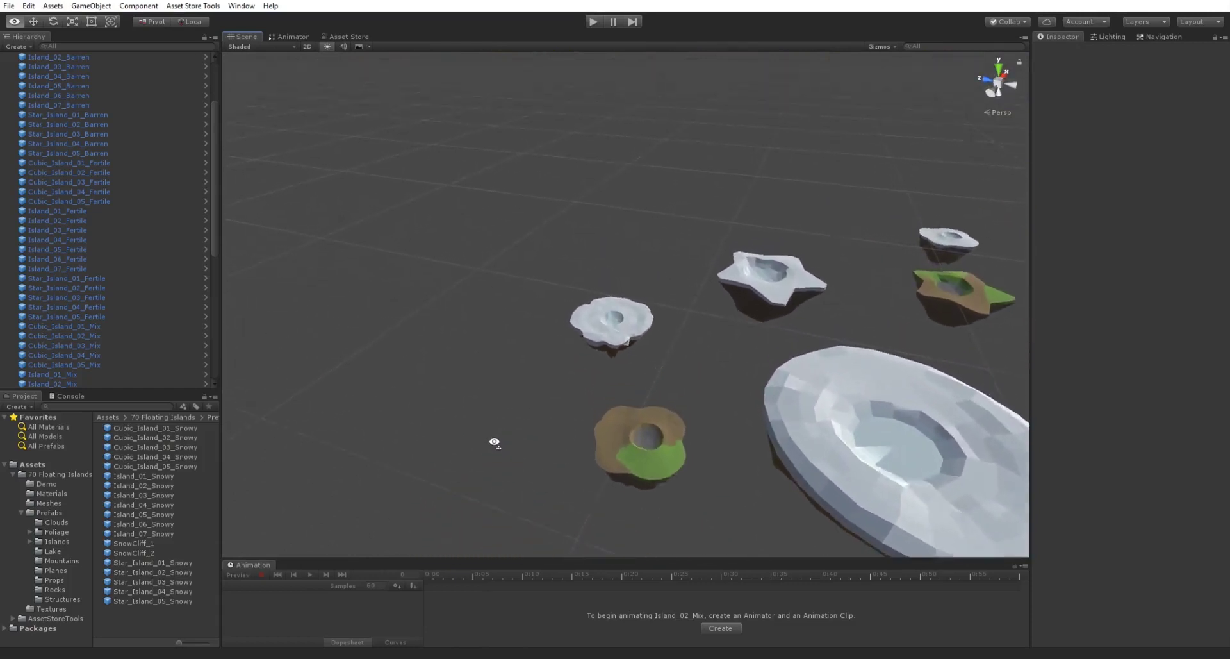
Step: Look over the floating island models laid out in the scene, from close up to a full overview
right_drag(575, 468, 665, 440)
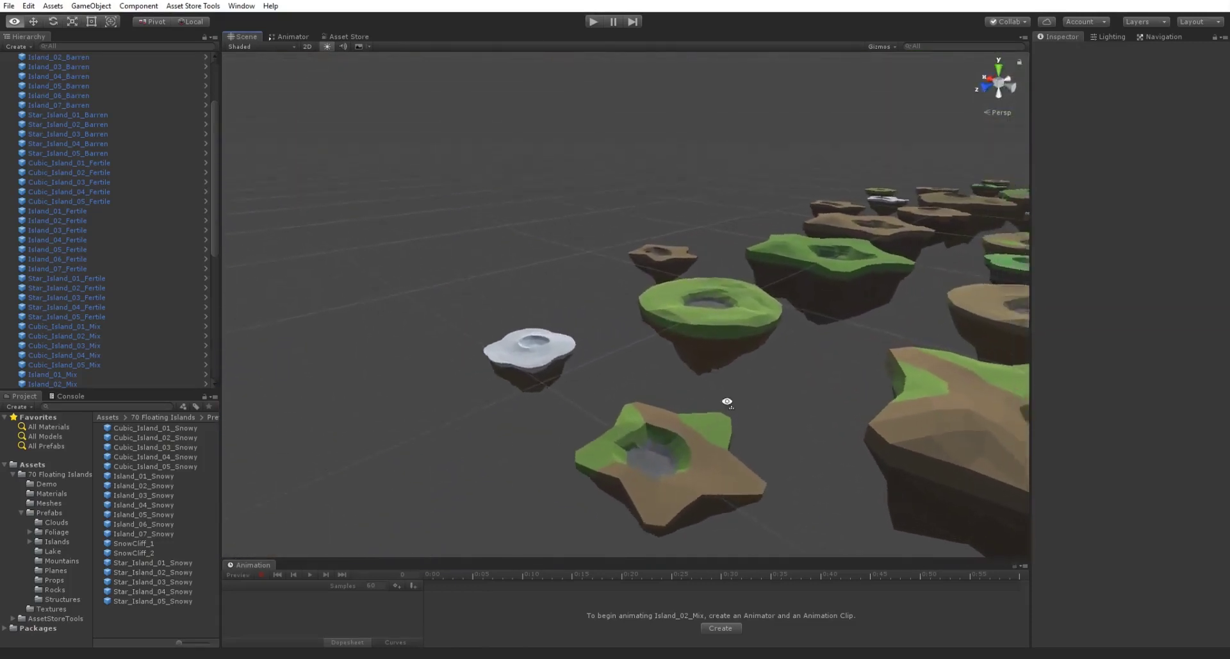
right_drag(727, 401, 566, 559)
key(s)
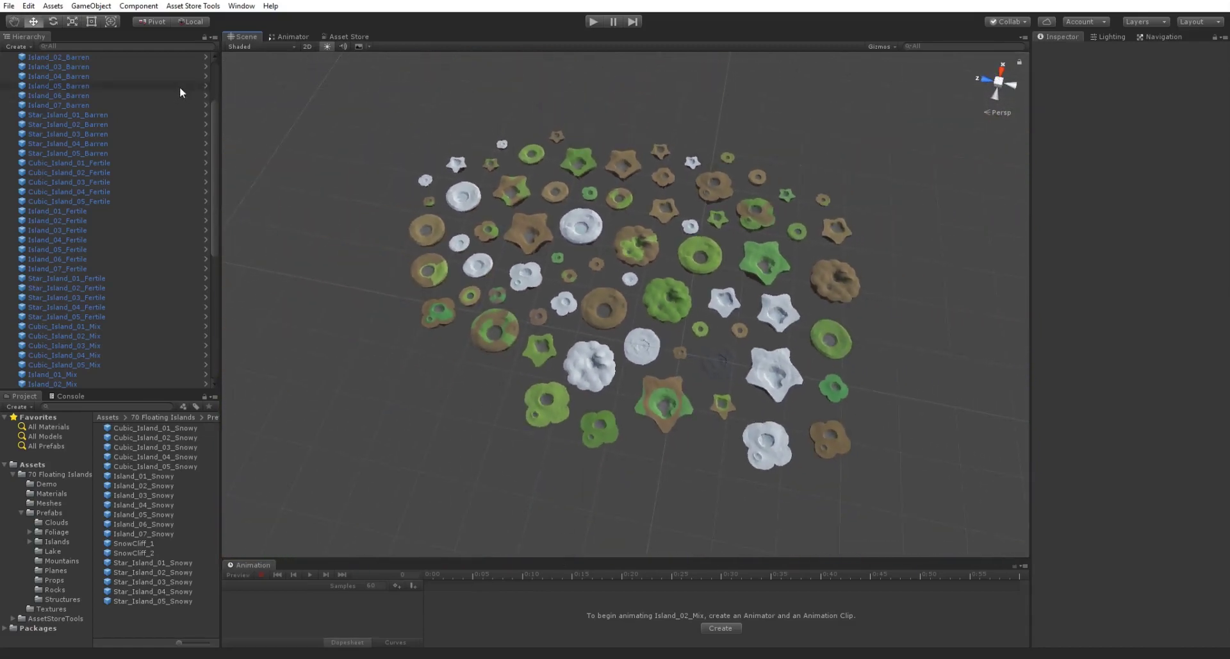
Step: Create a new scene and discard the unsaved changes in the untitled island scene
click(9, 6)
click(37, 20)
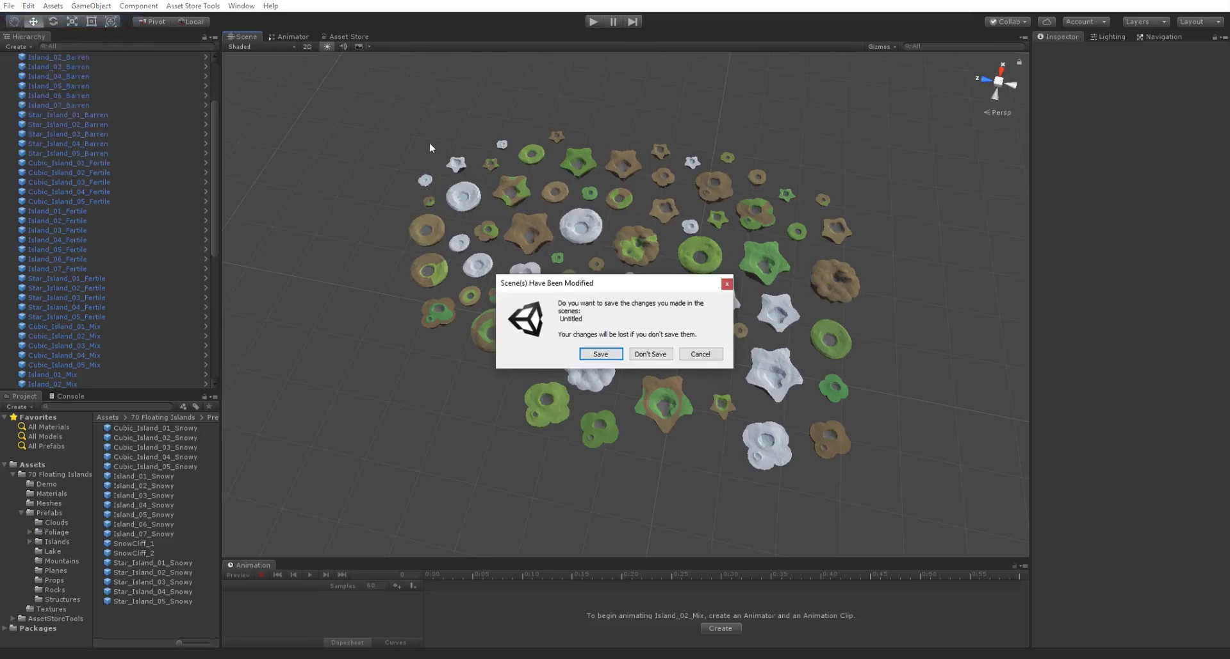
click(661, 351)
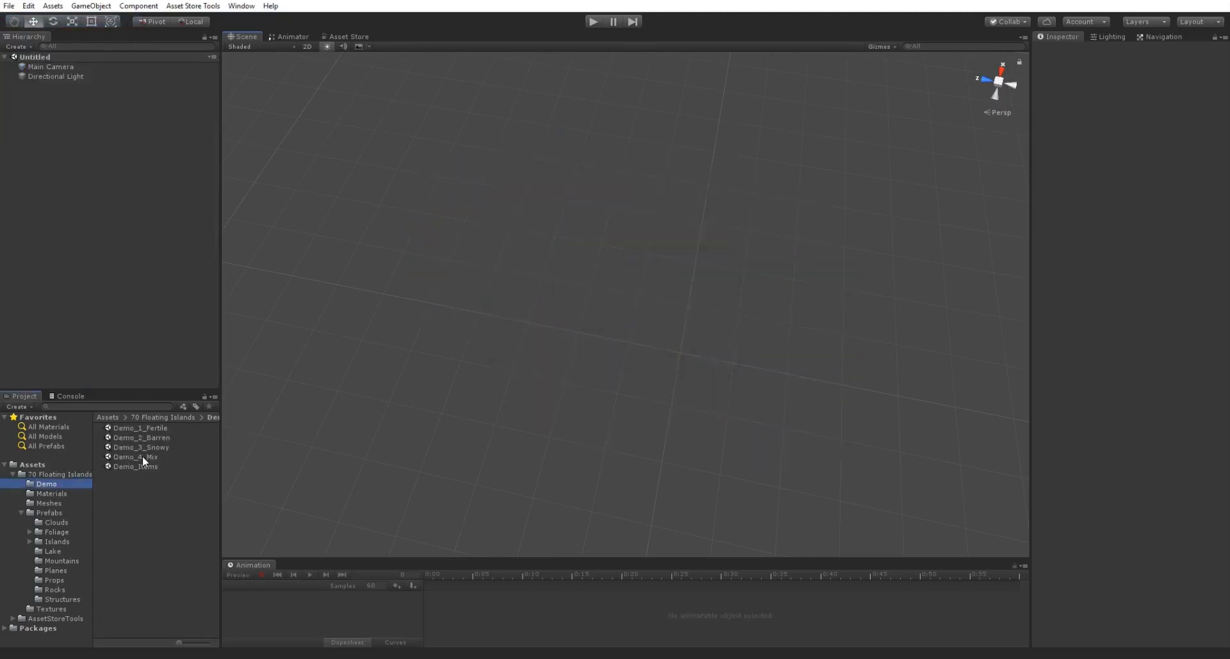
Step: Open the Demo_Items scene and examine the ArchRock and the other rocks, plants and props in it
double_click(148, 467)
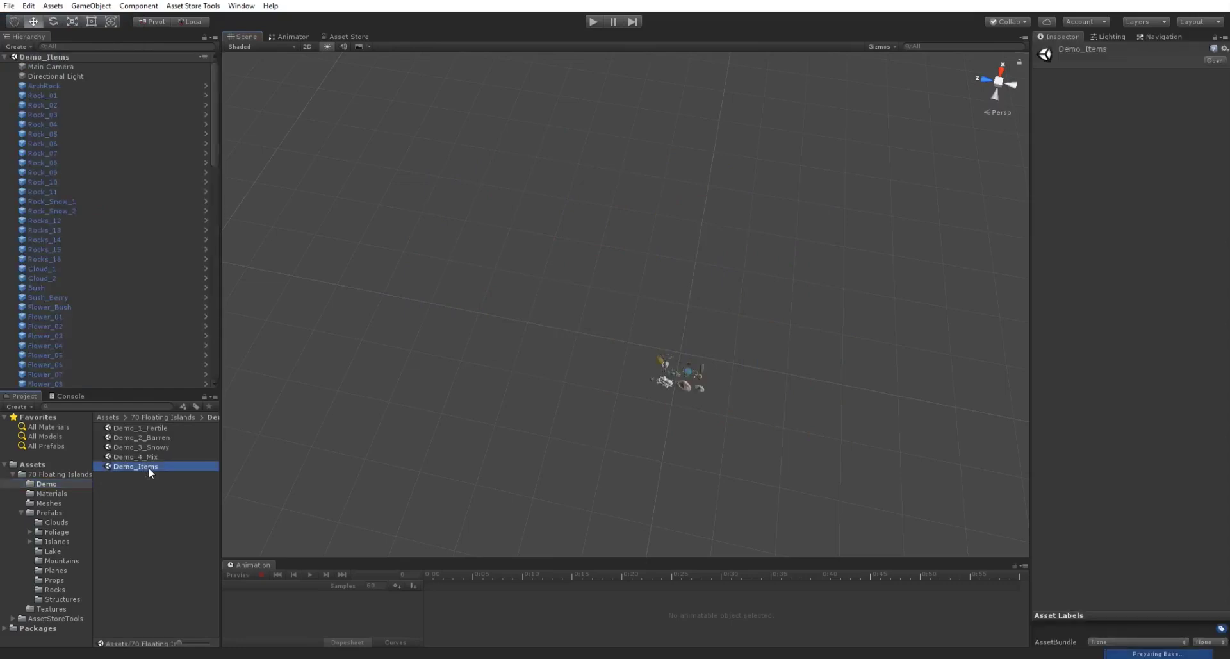
double_click(73, 87)
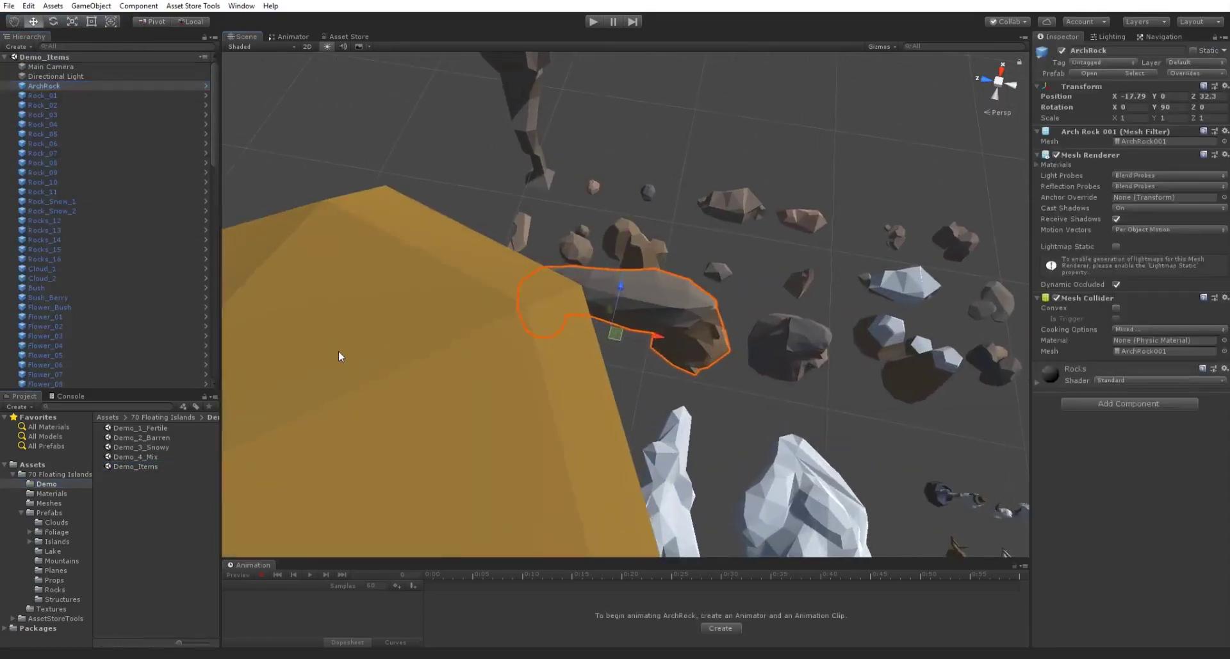
click(339, 349)
alt+drag(576, 199, 533, 346)
alt+drag(614, 485, 600, 578)
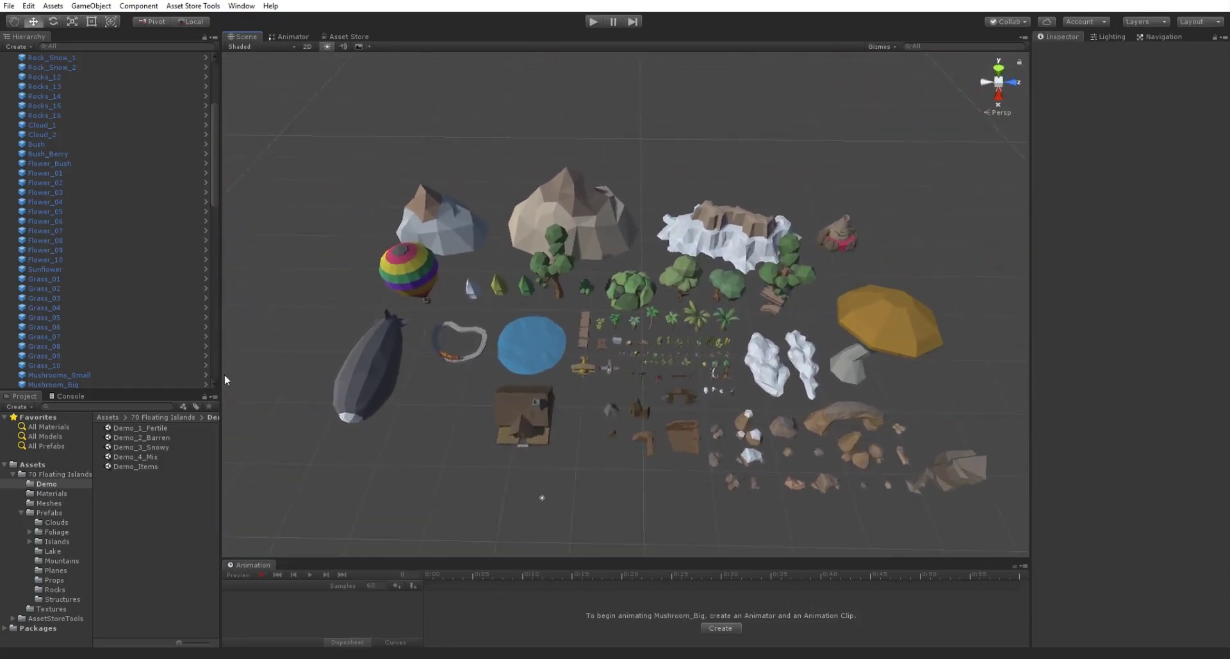
Step: Open the Demo_1_Fertile scene and examine the green island's vegetation, lake and rock arch up close
double_click(163, 429)
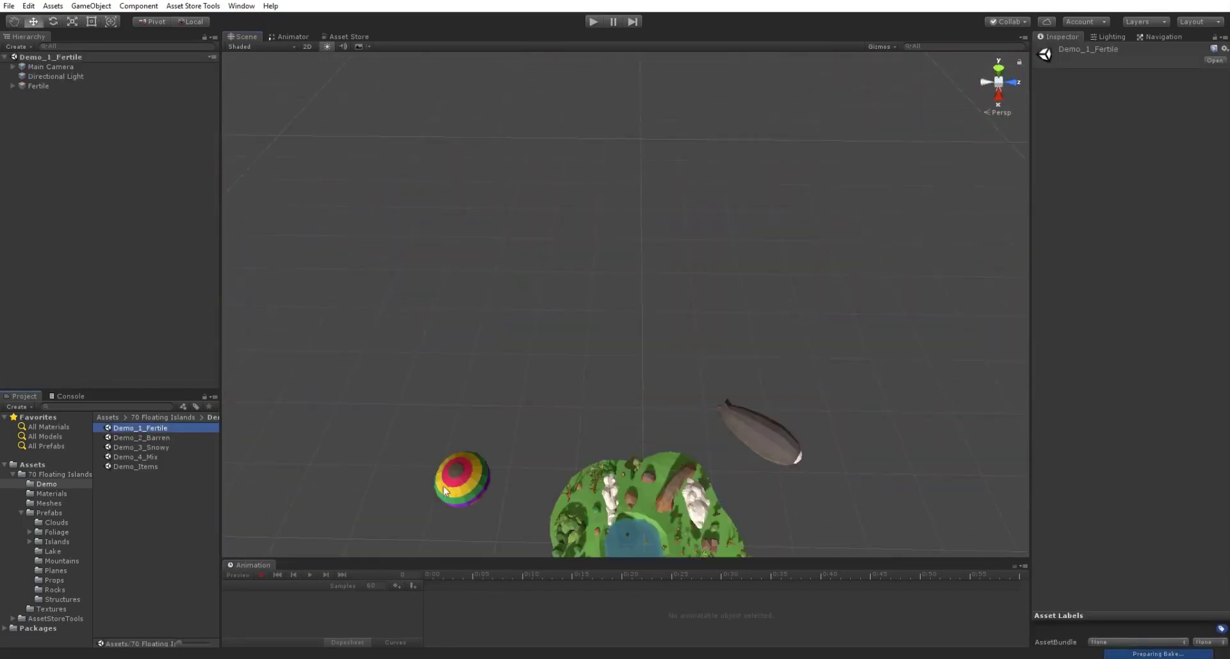
alt+drag(445, 491, 796, 426)
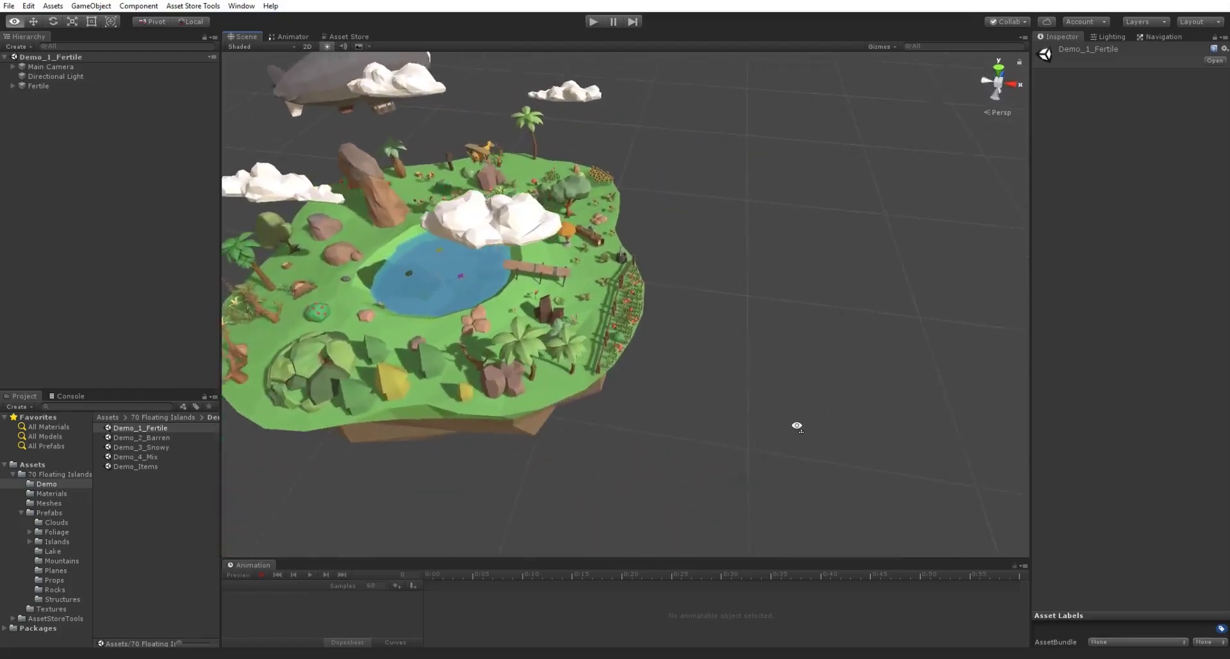
key(w)
right_drag(796, 426, 506, 313)
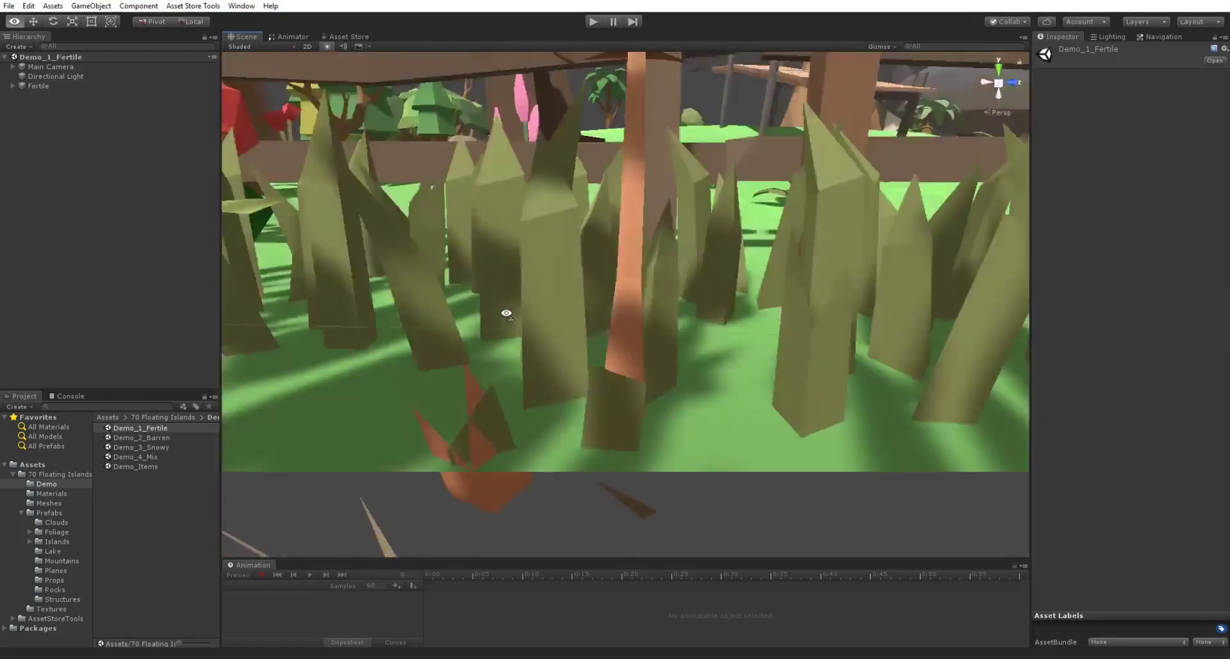
alt+scroll(506, 314, down, 10)
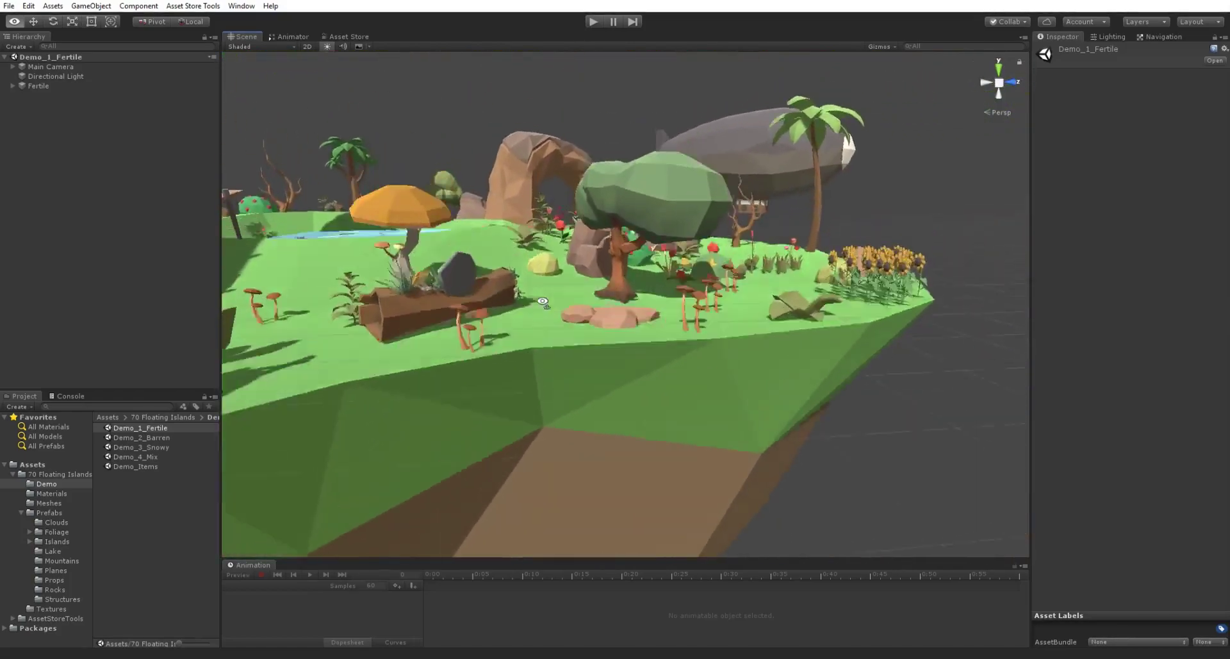
alt+drag(543, 301, 377, 324)
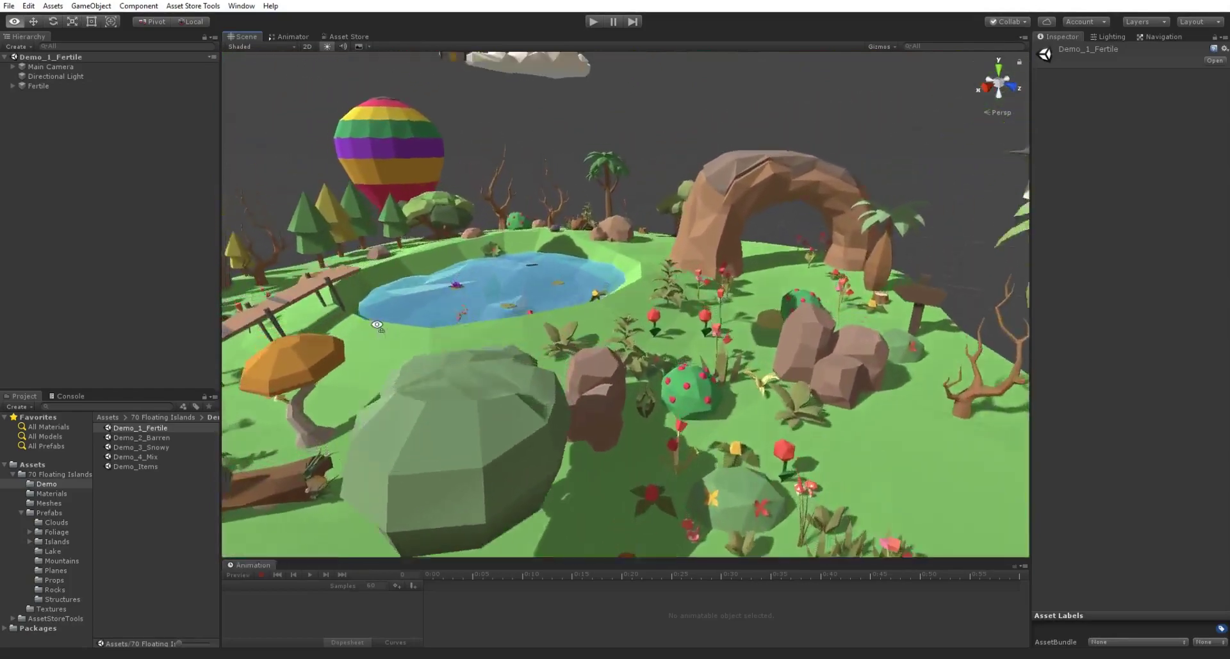
key(e)
right_drag(377, 324, 217, 377)
key(d)
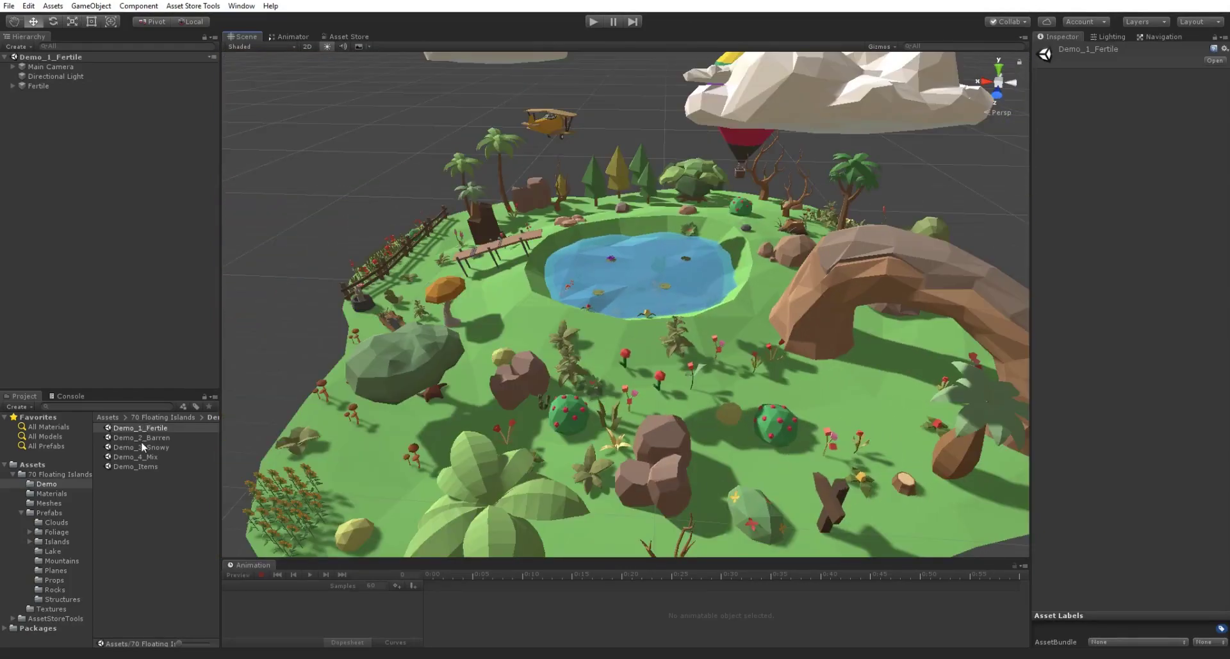
Step: Open the Demo_2_Barren scene and view the whole desert island with its lakes
double_click(140, 439)
alt+drag(524, 346, 379, 295)
alt+scroll(480, 275, down, 6)
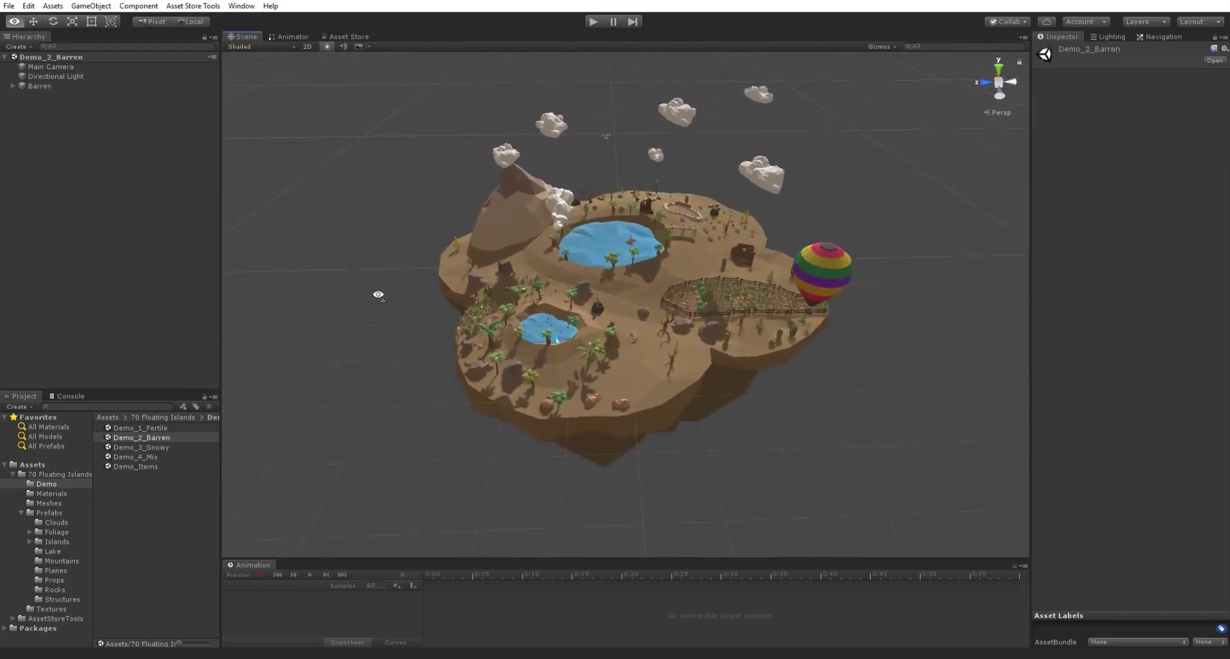
Step: Open the Demo_3_Snowy scene and examine the star-shaped island, its lake and surrounding props
double_click(155, 448)
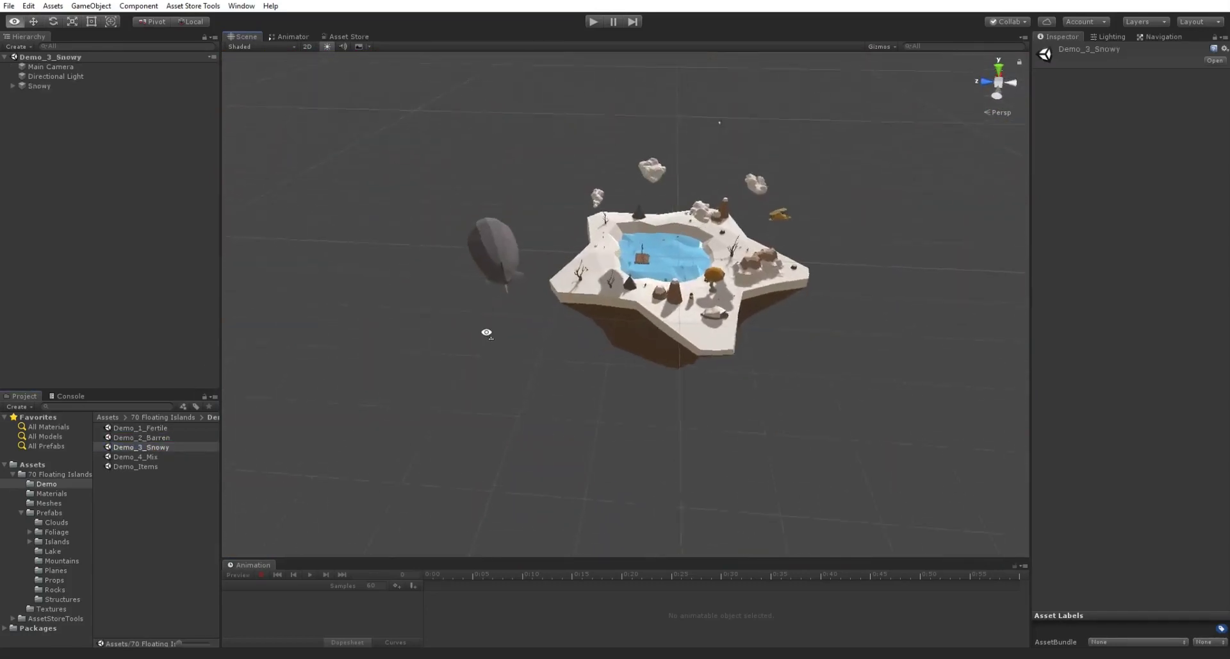
key(w)
right_drag(473, 326, 565, 239)
alt+drag(565, 239, 884, 383)
right_drag(885, 383, 1204, 315)
alt+drag(1203, 314, 214, 435)
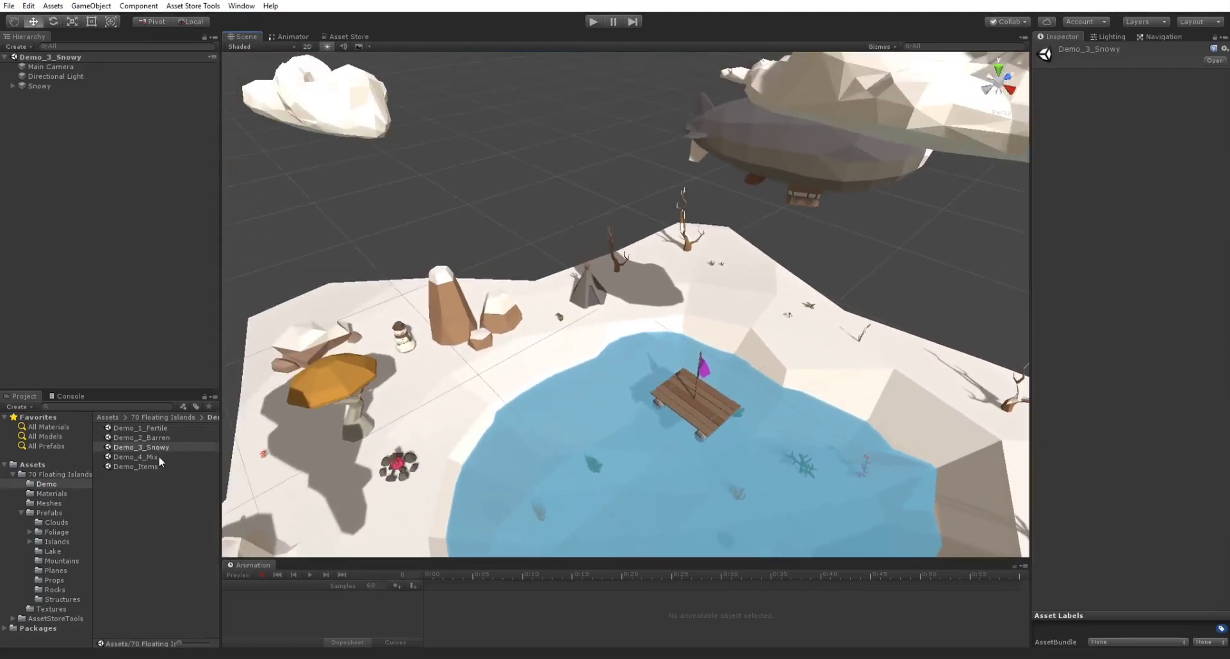
Step: Open the Demo_4_Mix scene and examine the mixed-terrain island up close and as a whole
double_click(137, 456)
right_drag(564, 320, 787, 314)
key(w)
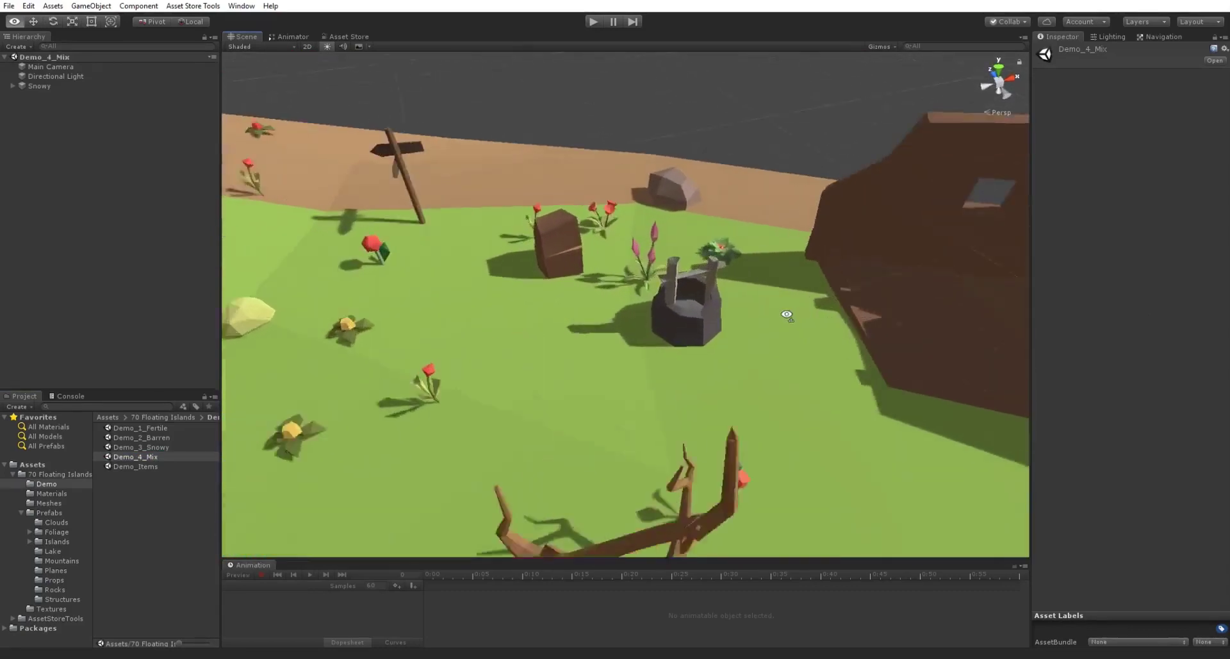
alt+drag(787, 314, 408, 258)
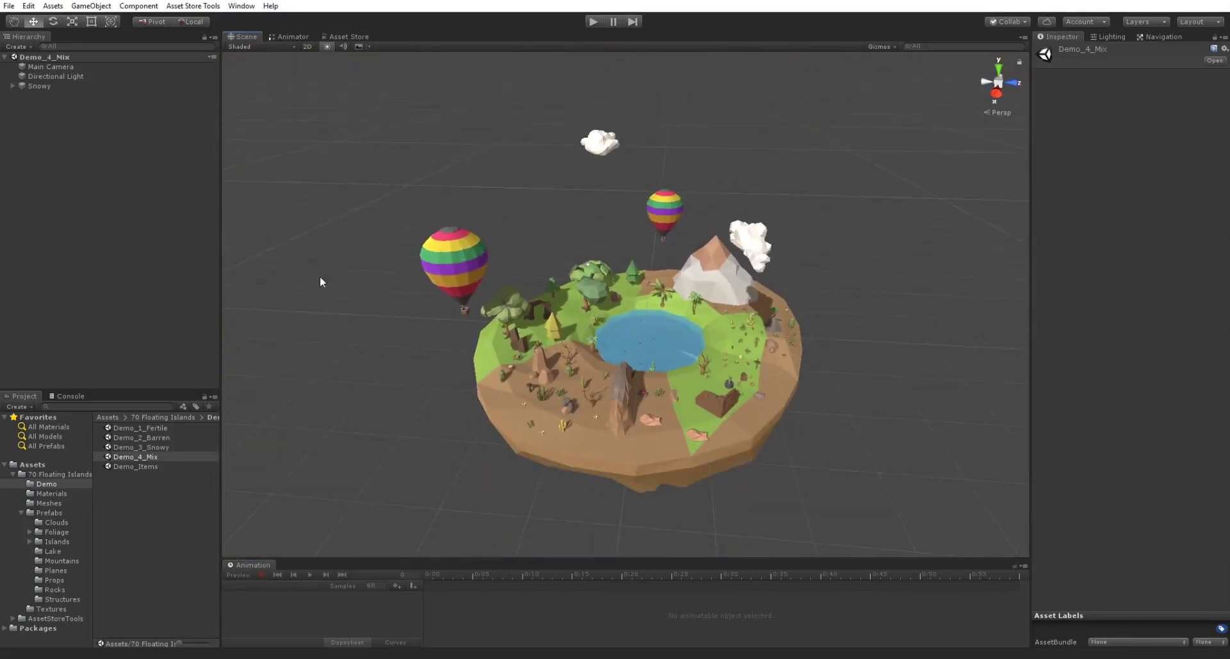
Step: Create a new empty scene to replace the open Demo_4_Mix scene
click(14, 8)
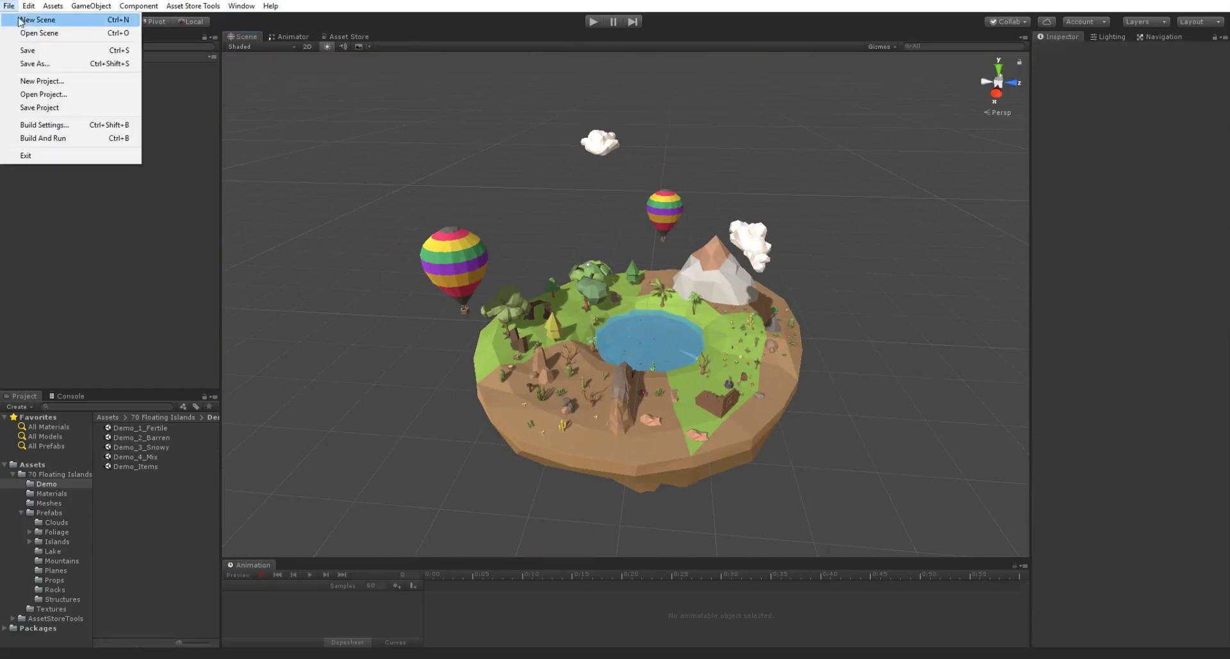
click(37, 16)
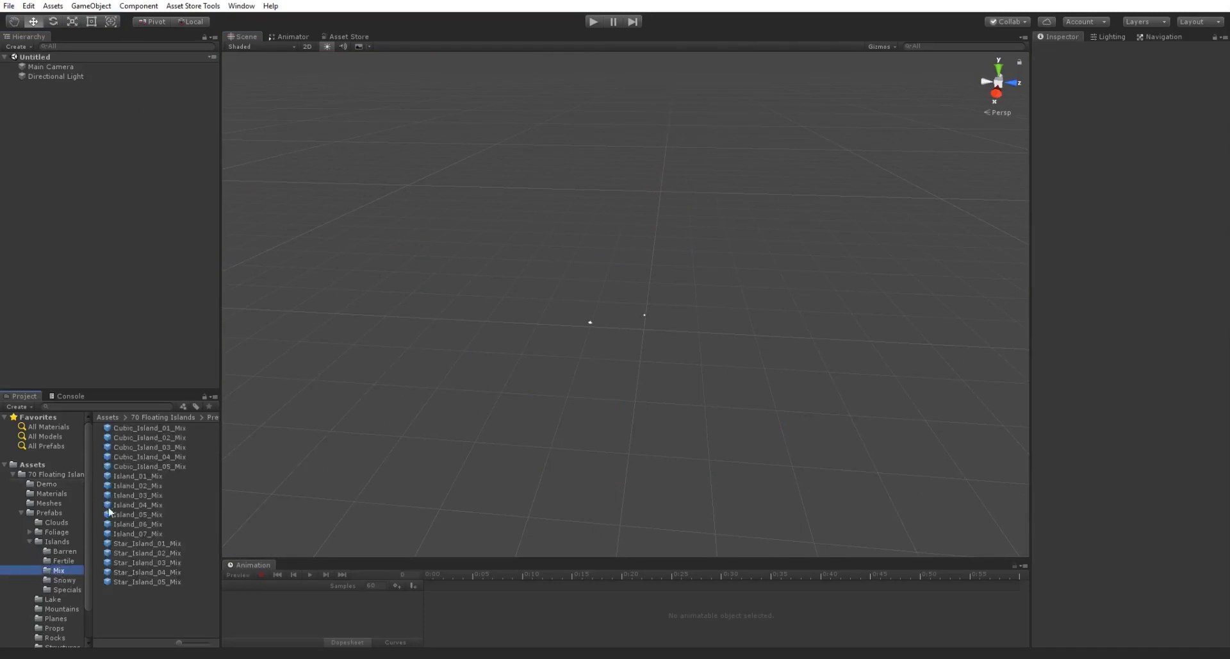
Step: Preview the cubic, regular and star island prefabs in the Mix folder one after another
click(138, 514)
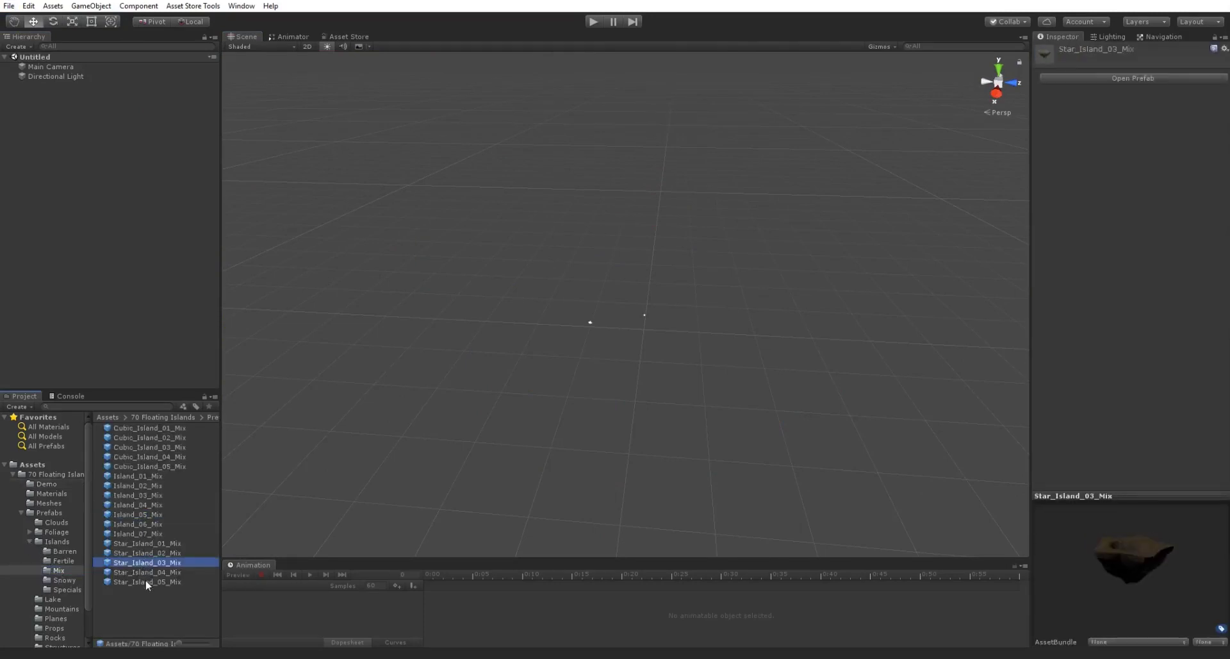
key(Down)
key(Down)
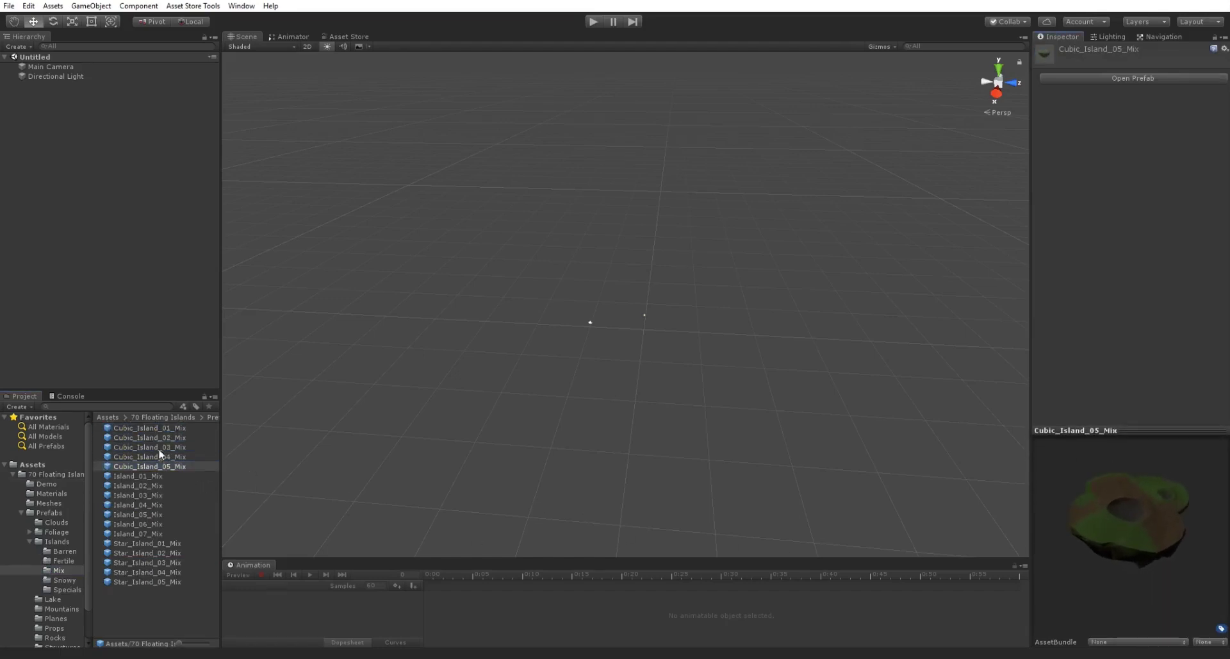
click(143, 428)
key(Down)
key(Down)
key(Down)
key(Down)
key(Down)
key(Down)
key(Down)
key(Down)
key(Down)
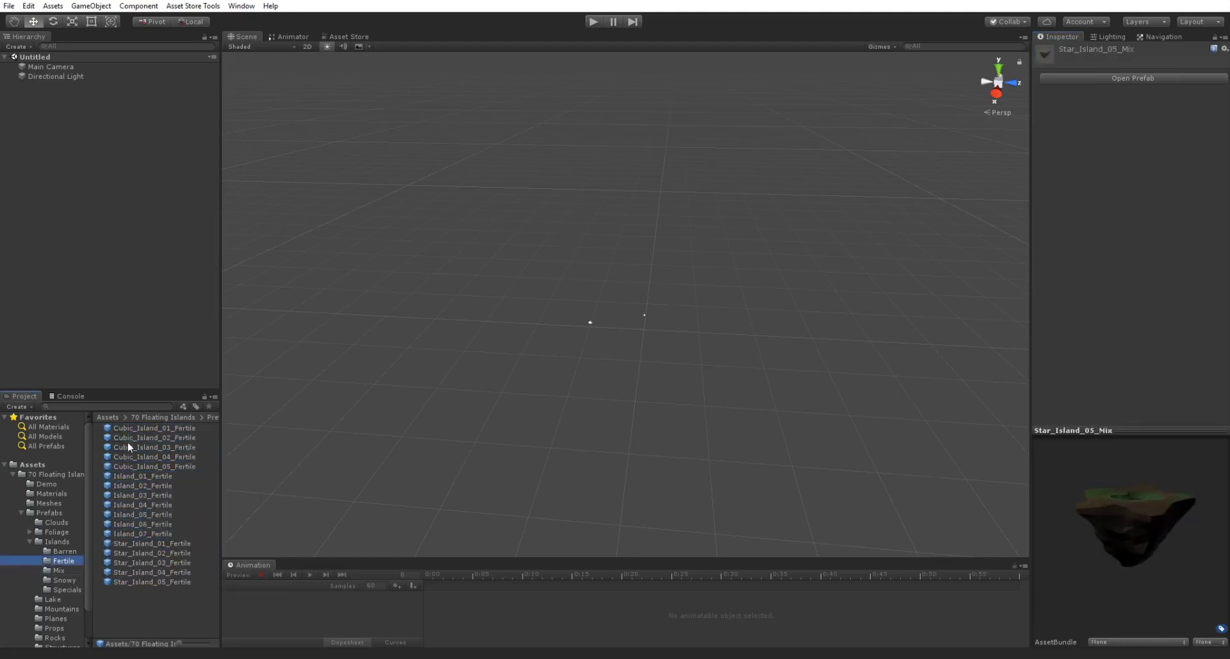
Step: Preview the island prefabs in the Fertile folder one after another
key(Down)
key(Down)
key(Down)
key(Down)
key(Down)
key(Down)
key(Down)
key(Down)
key(Down)
key(Down)
key(Down)
key(Down)
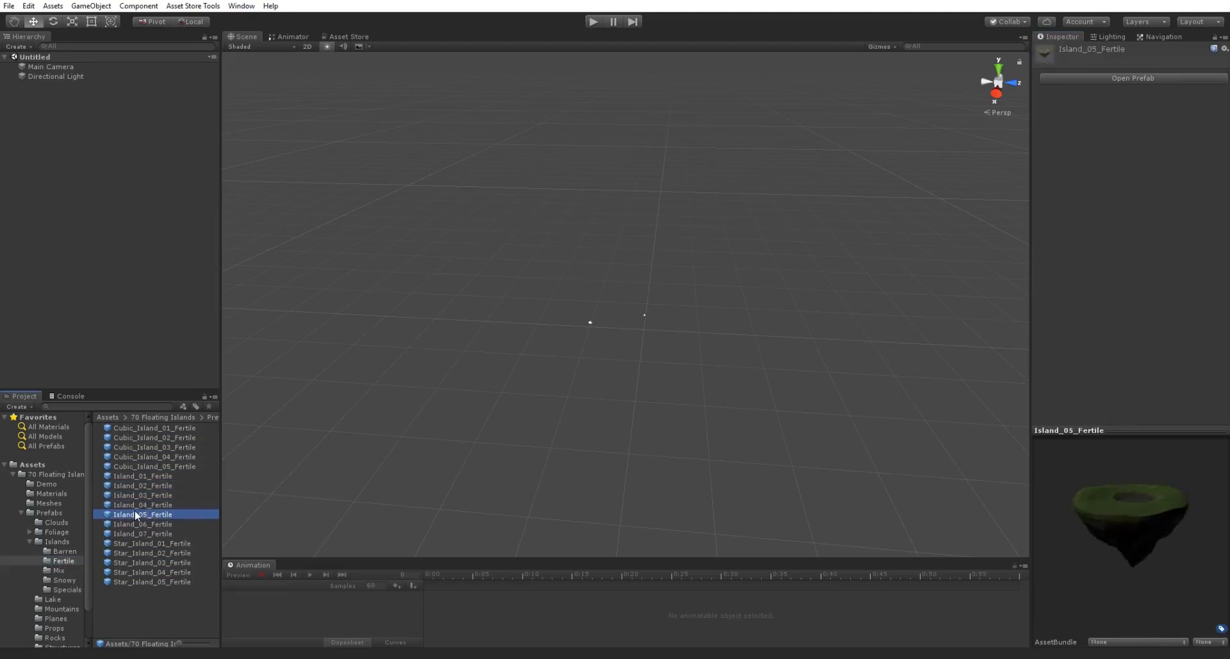
key(Down)
Step: Preview the island prefabs in the Barren folder, starting from Cubic_Island_01_Barren
click(54, 552)
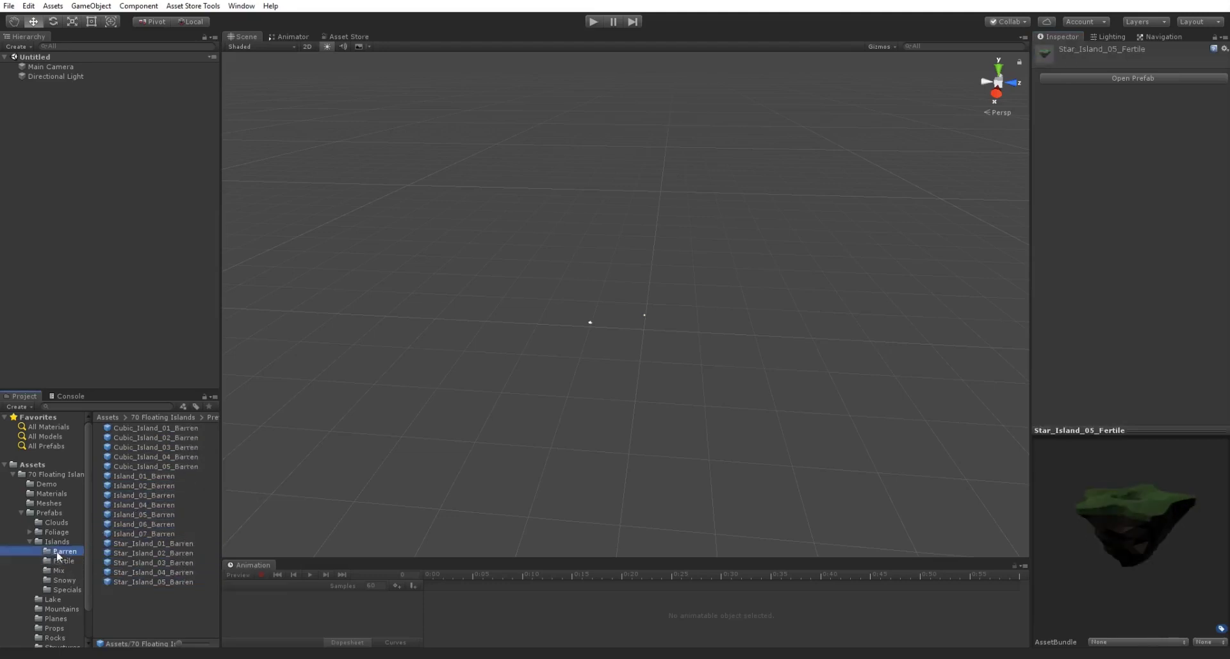
click(193, 427)
key(Down)
key(Down)
key(Down)
key(Down)
key(Down)
key(Down)
key(Down)
key(Down)
key(Down)
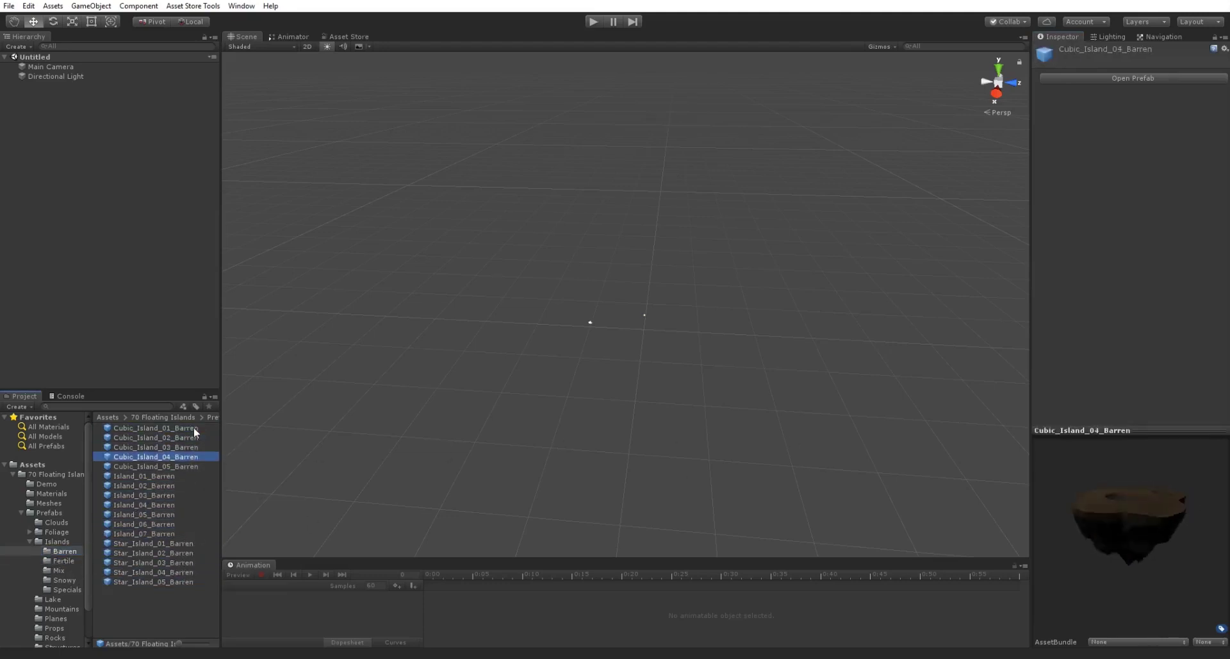
key(Down)
key(Down)
key(Down)
key(Down)
key(Down)
key(Down)
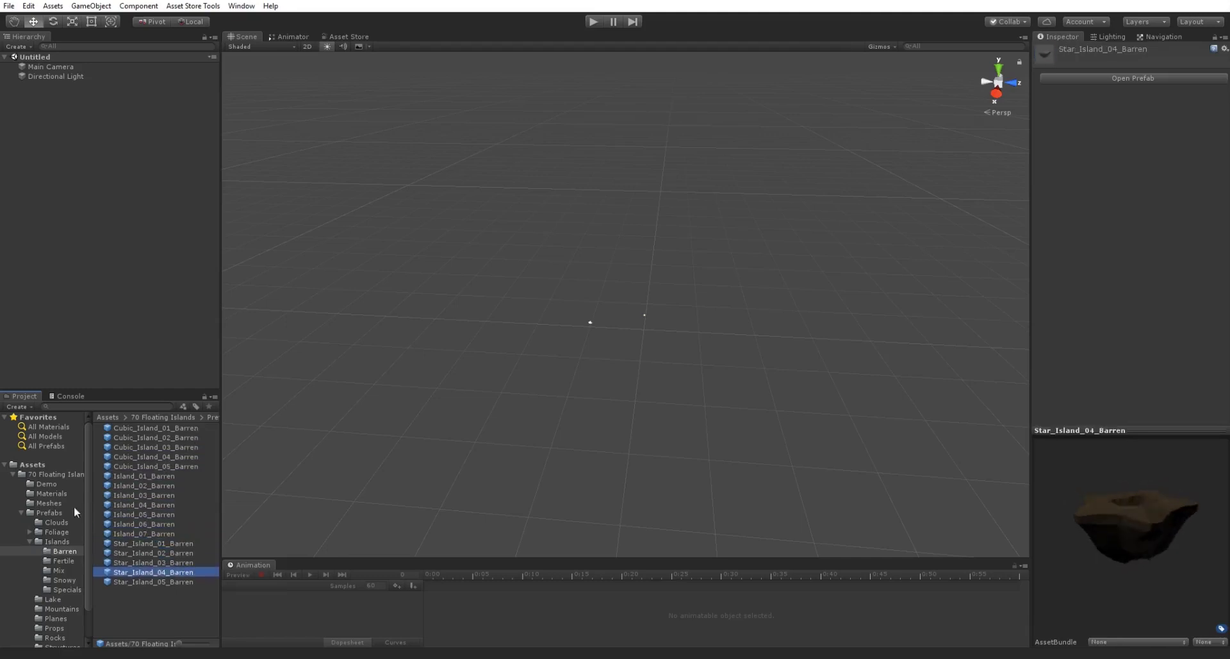
Step: Browse the island prefabs in the Snowy and Specials folders
click(56, 579)
click(129, 430)
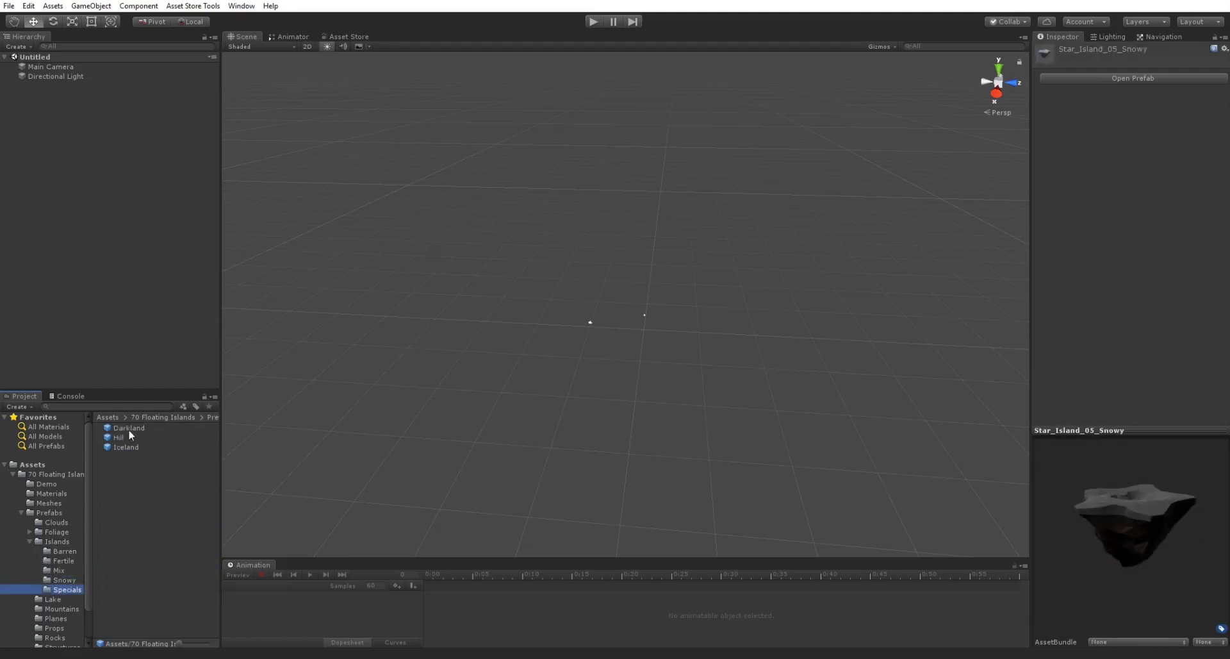
Step: Add the Cubic_Island_01_Mix prefab from the Mix islands folder to the scene and frame it in the view
click(62, 552)
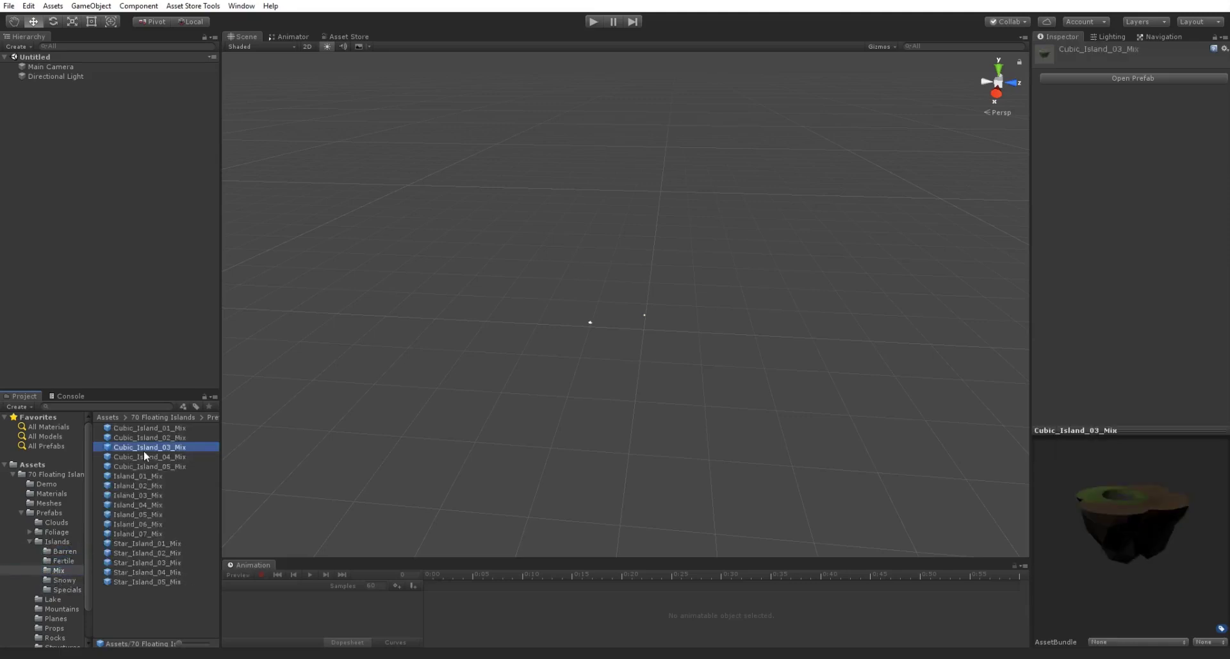
click(143, 438)
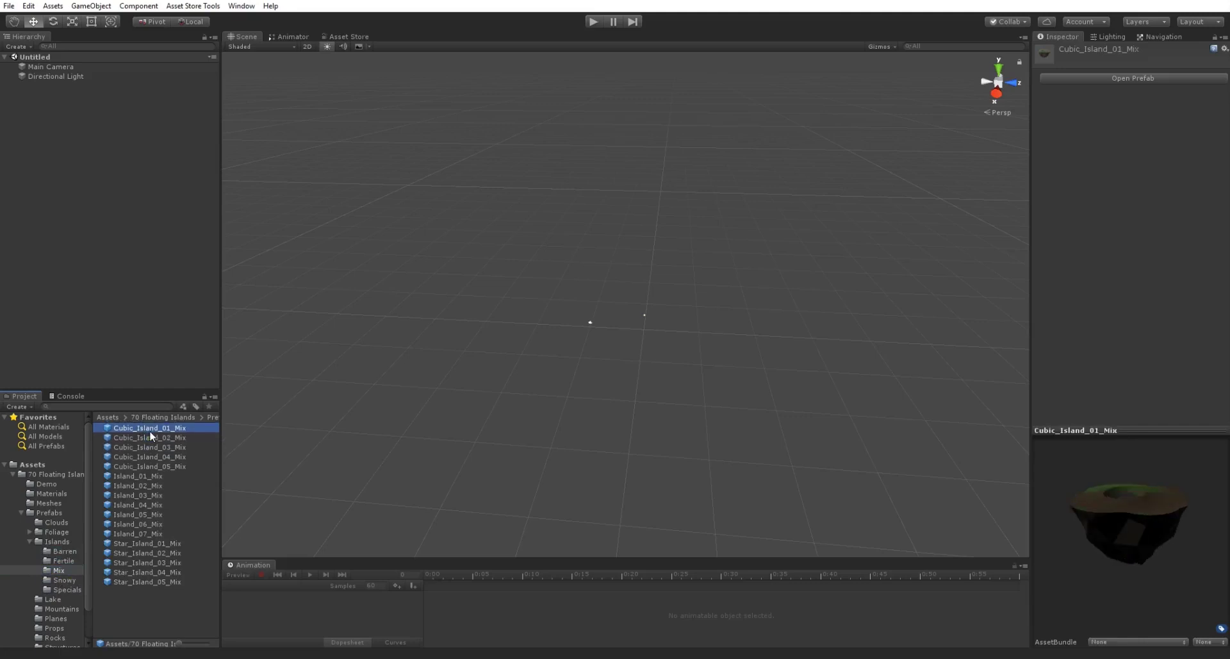
drag(155, 432, 116, 251)
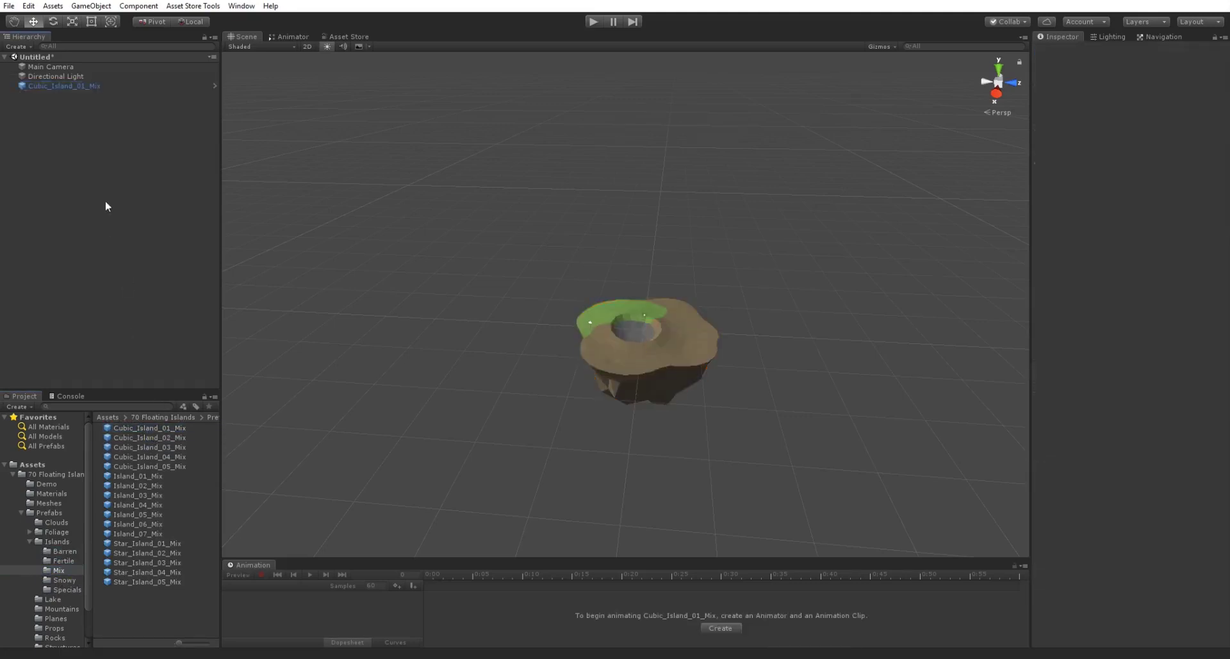
double_click(54, 86)
Step: Place the Lake prefab in the island's crater at about X 1.34, Y 0.13, Z -1.27
alt+drag(369, 288, 588, 328)
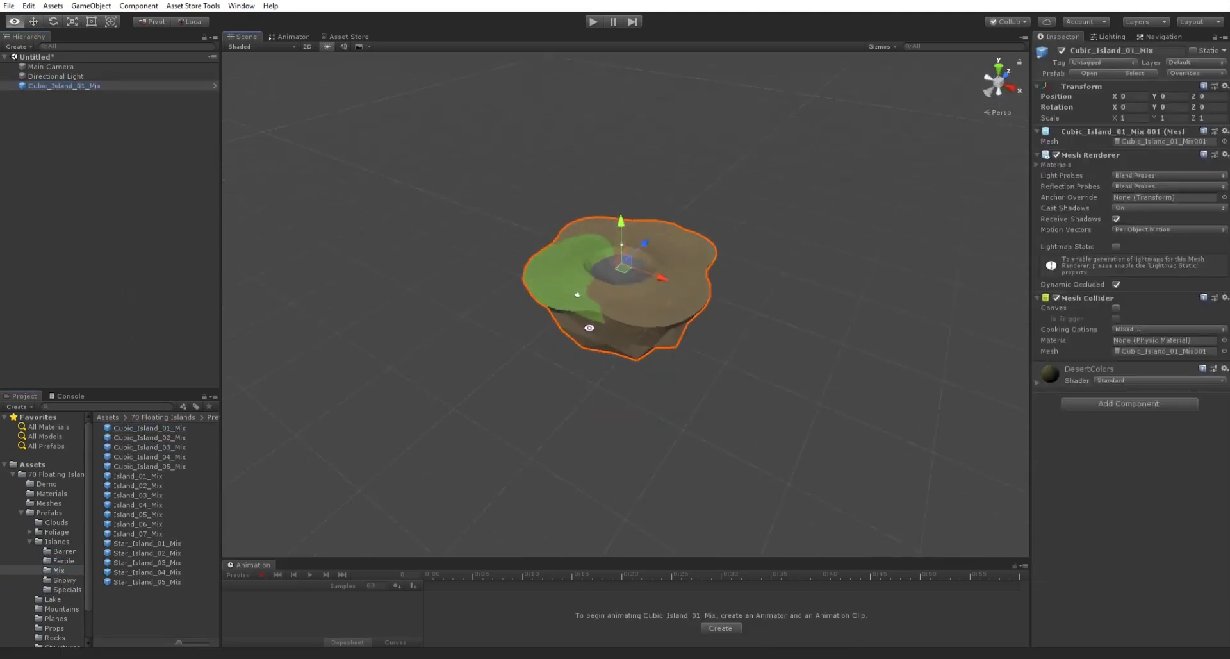
alt+right_drag(589, 327, 681, 75)
alt+drag(478, 179, 582, 223)
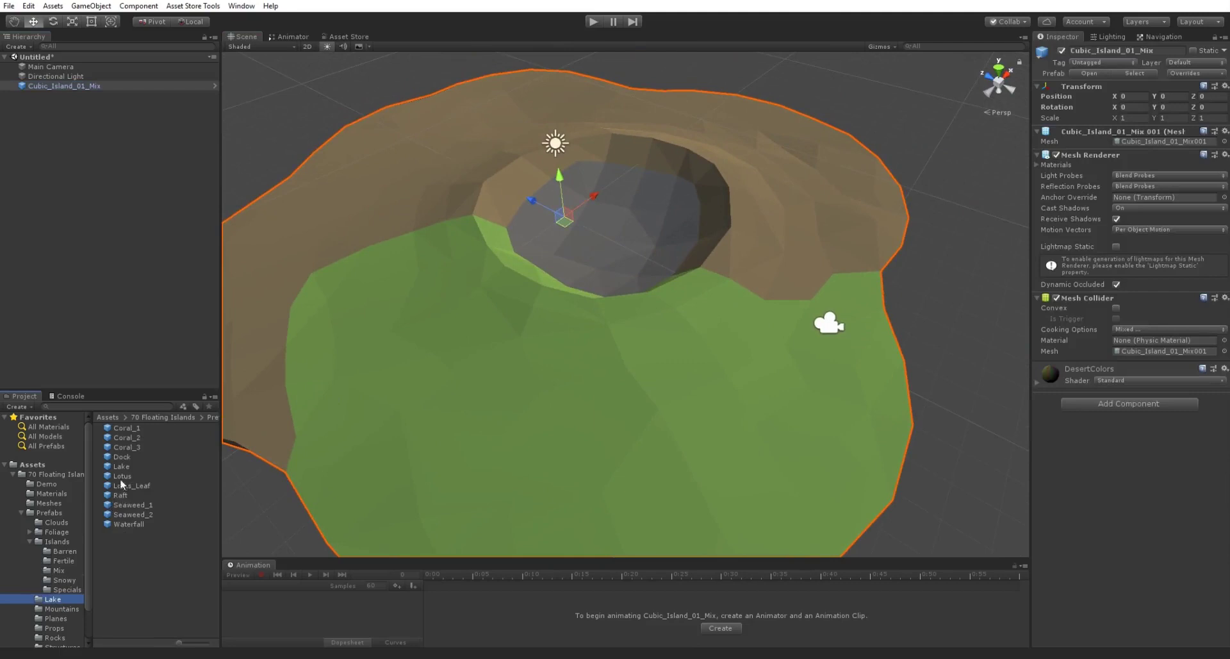
drag(121, 473, 570, 228)
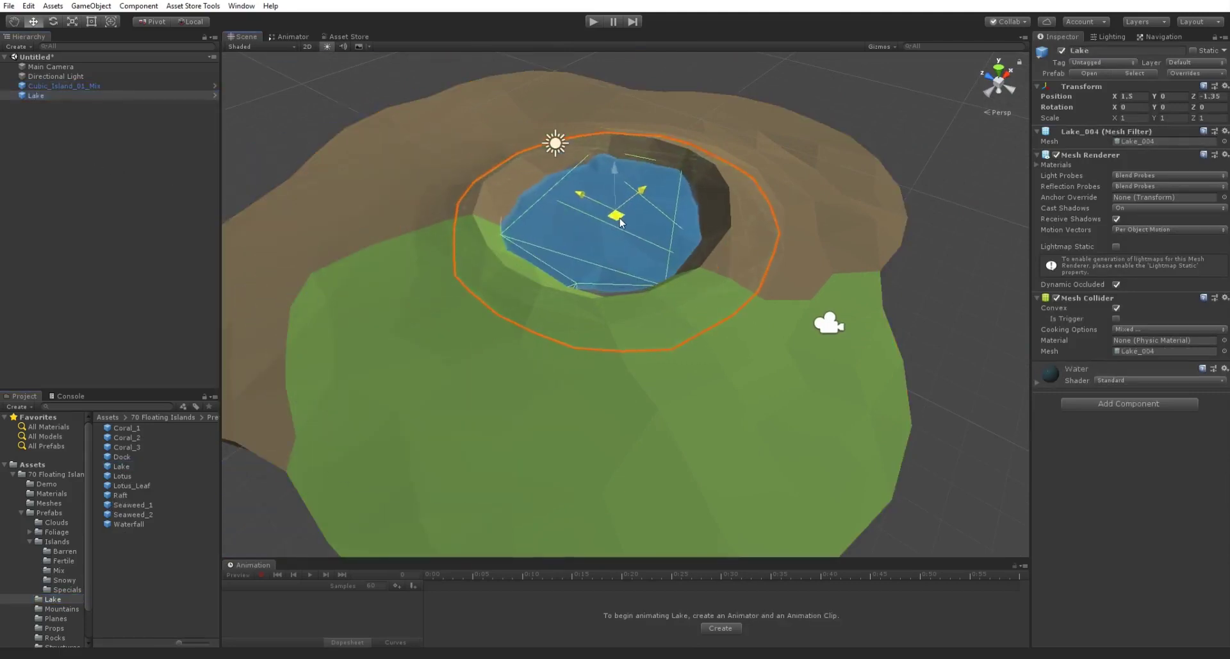
alt+drag(609, 279, 600, 136)
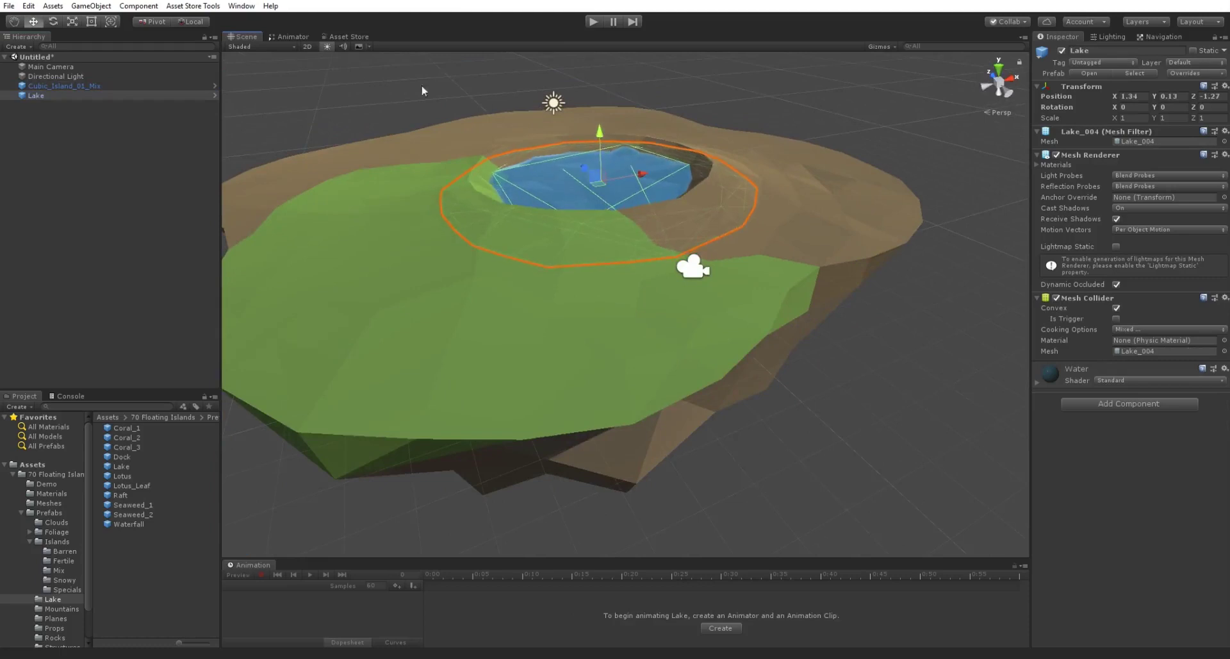
Step: Place the Raft prefab on the lake and lower it onto the water at about Y 0.057
click(423, 91)
alt+drag(423, 90, 403, 271)
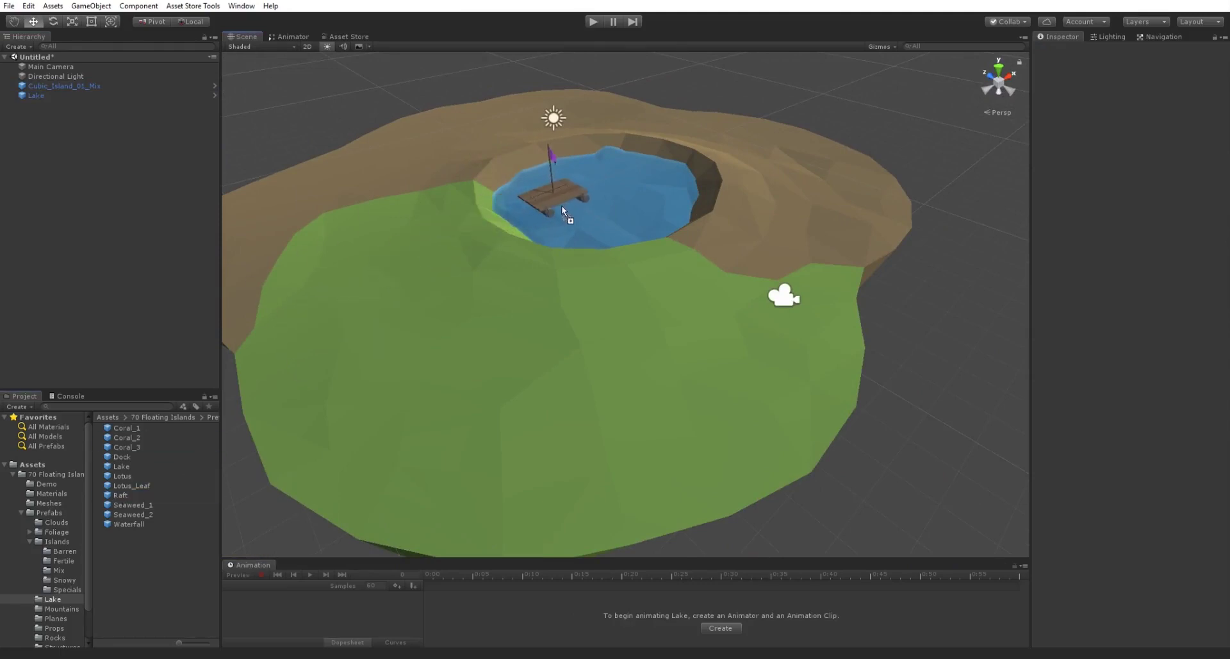
drag(561, 205, 576, 198)
key(f)
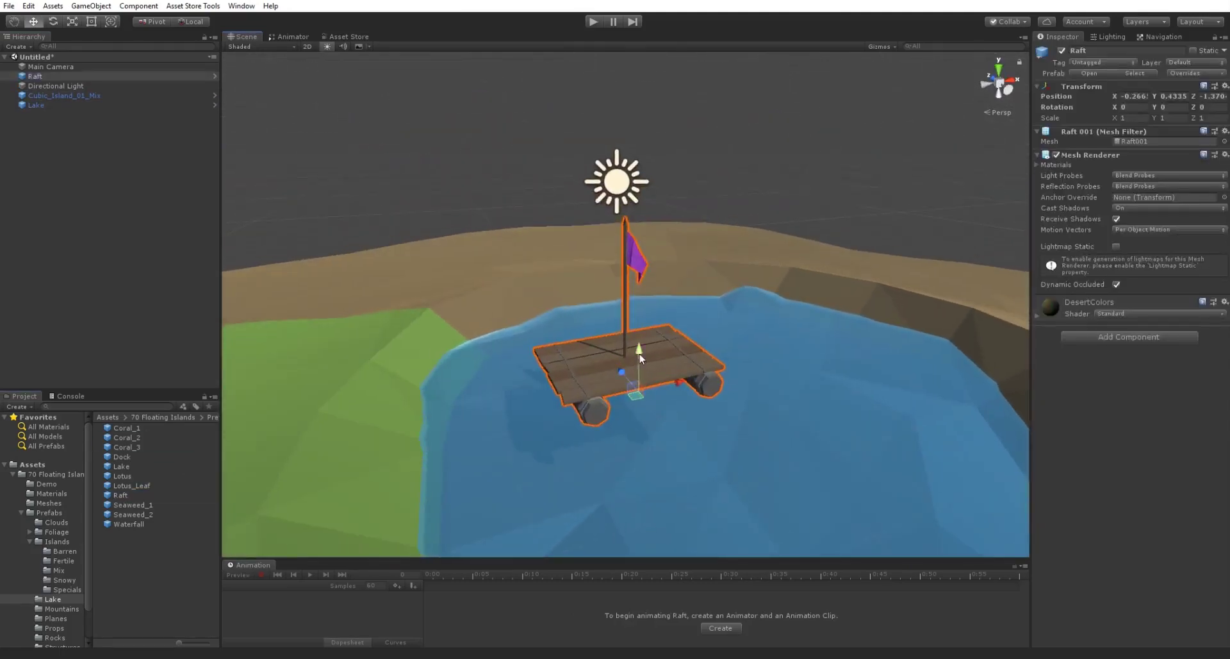
drag(639, 354, 640, 382)
alt+drag(529, 362, 435, 317)
alt+scroll(768, 314, down, 10)
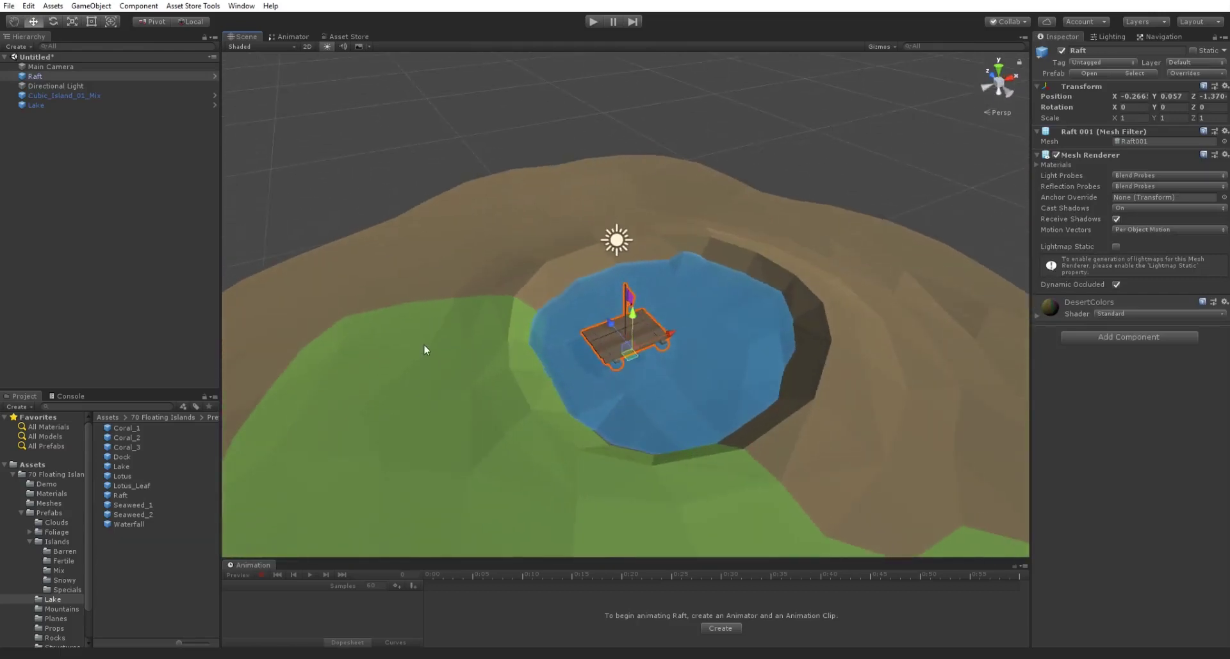
Step: Place a Lotus_Leaf prefab on the lake, lowered to about Y 0.256, and set a Lotus prefab on the leaf
drag(126, 481, 748, 370)
key(f)
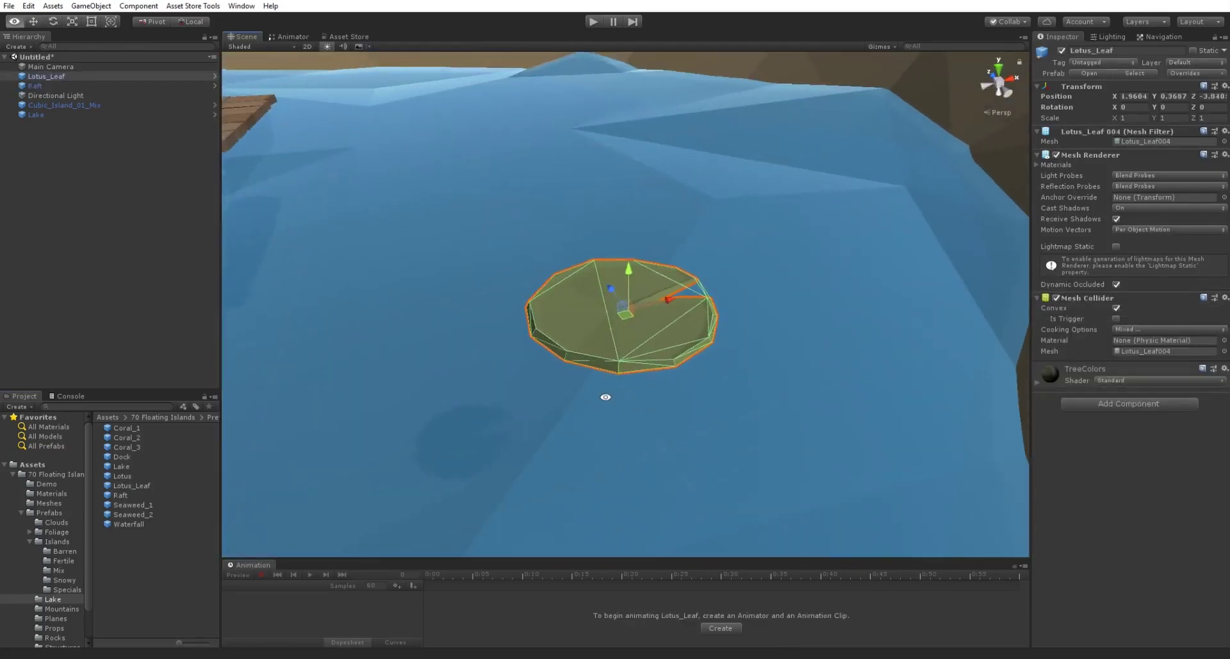
drag(613, 310, 618, 308)
alt+drag(544, 338, 522, 379)
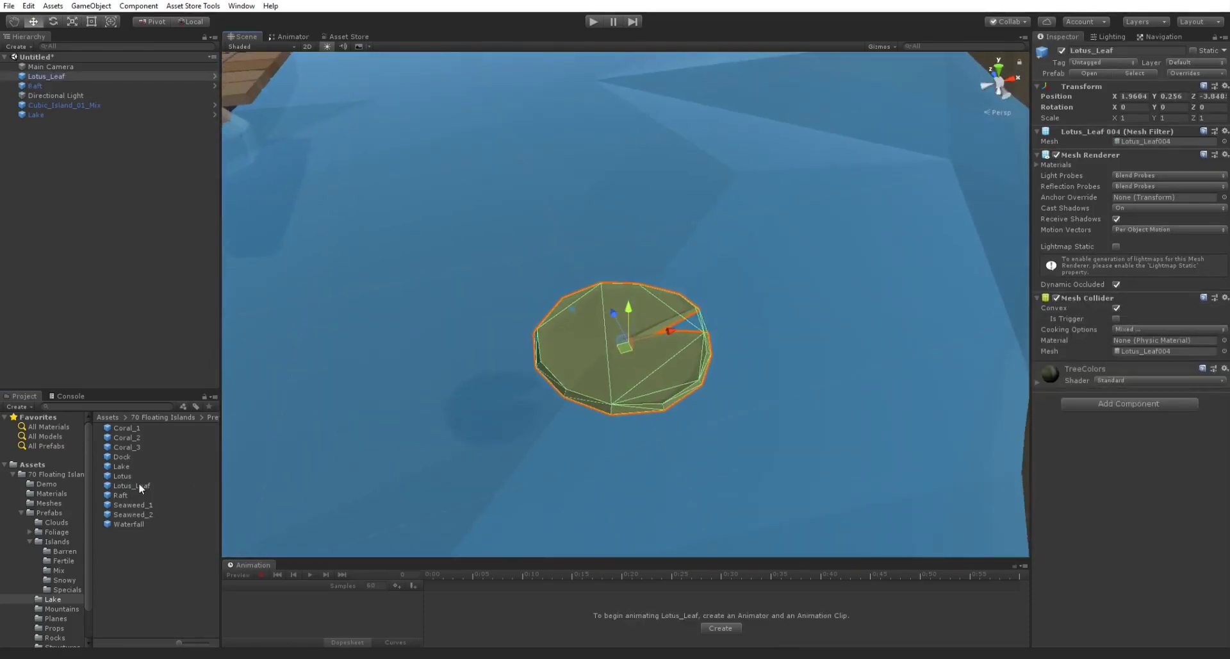
drag(128, 476, 617, 326)
mouse_move(490, 382)
alt+right_down()
mouse_move(478, 258)
mouse_move(502, 379)
alt+right_up()
mouse_move(502, 379)
alt+mouse_down()
mouse_move(513, 340)
mouse_move(335, 314)
mouse_move(506, 385)
alt+mouse_up()
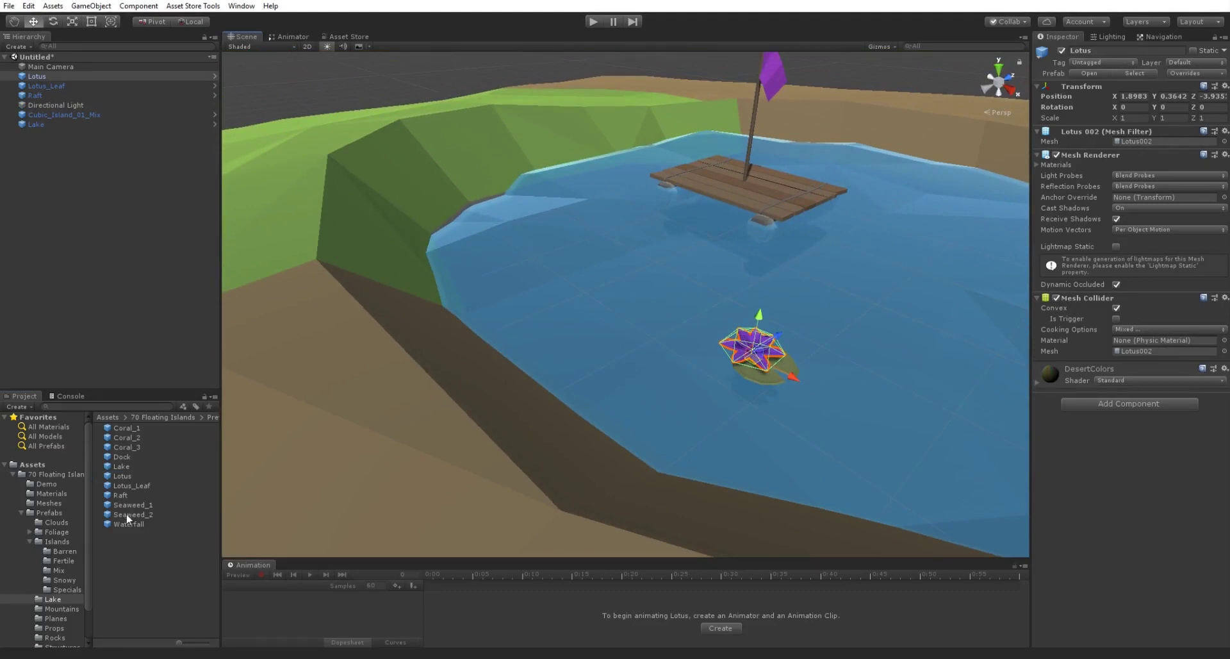
Step: Place the Seaweed_2 and Seaweed_1 prefabs in the water at the lake's near edge
drag(125, 513, 561, 408)
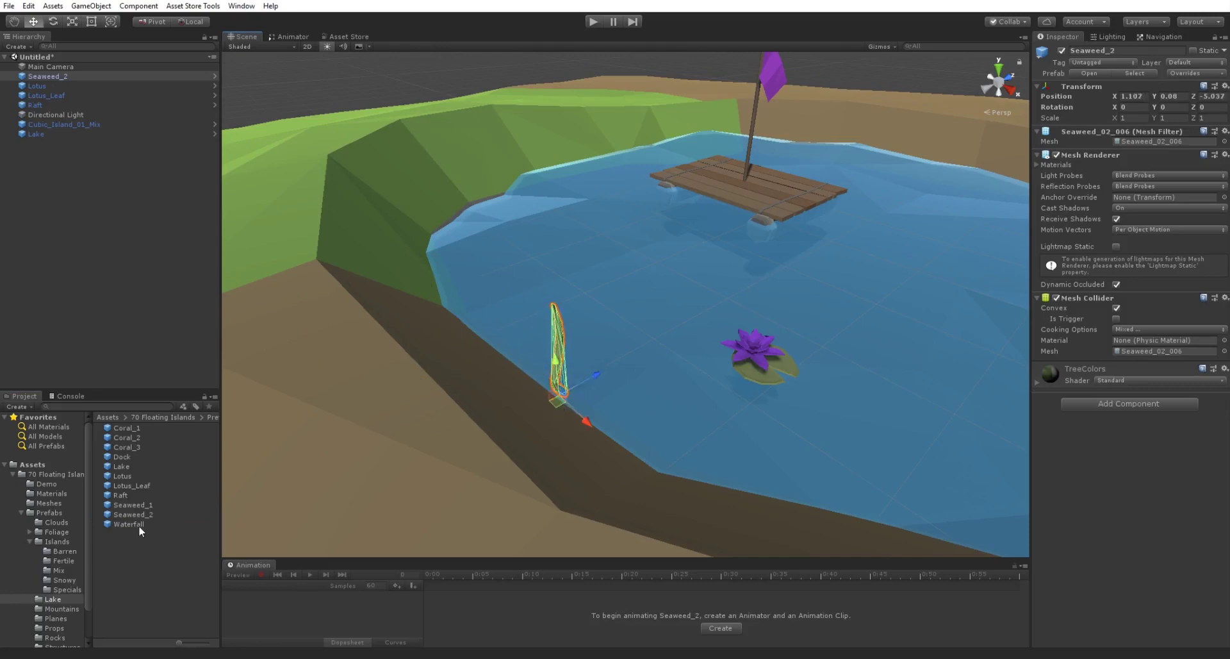
drag(133, 505, 485, 314)
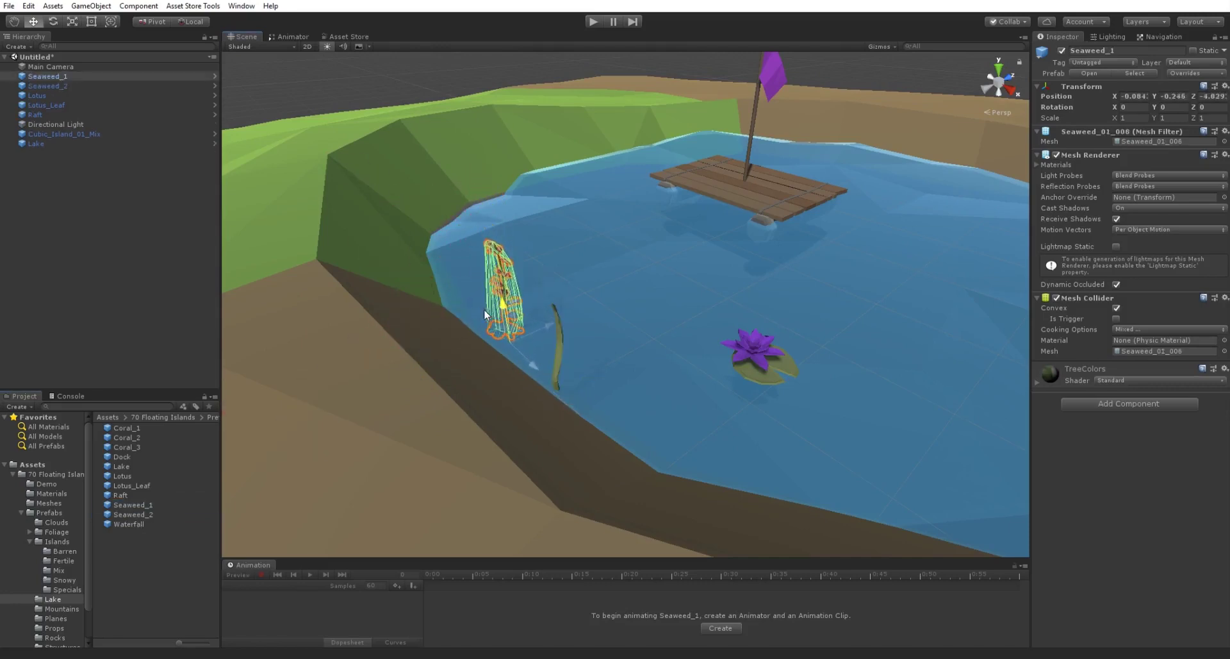
click(372, 117)
alt+drag(396, 223, 508, 243)
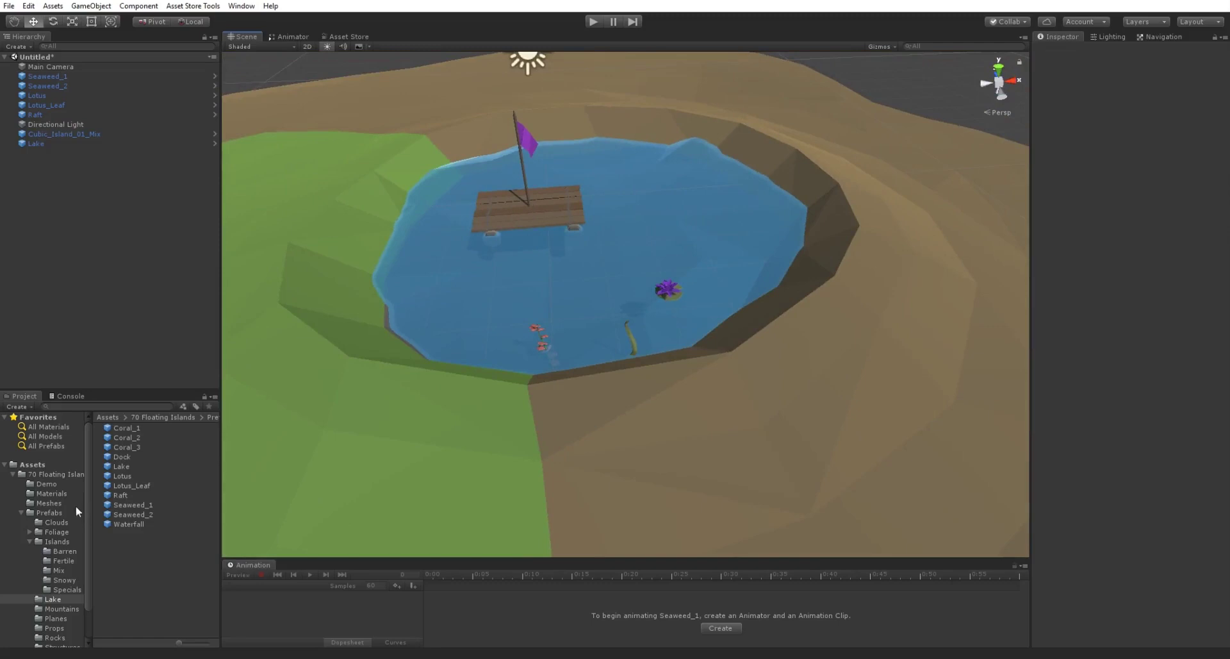
Step: Place Cloud_1 and Cloud_2 from the Clouds folder above the island, scaled to about 0.56 and 0.38
click(30, 541)
click(57, 522)
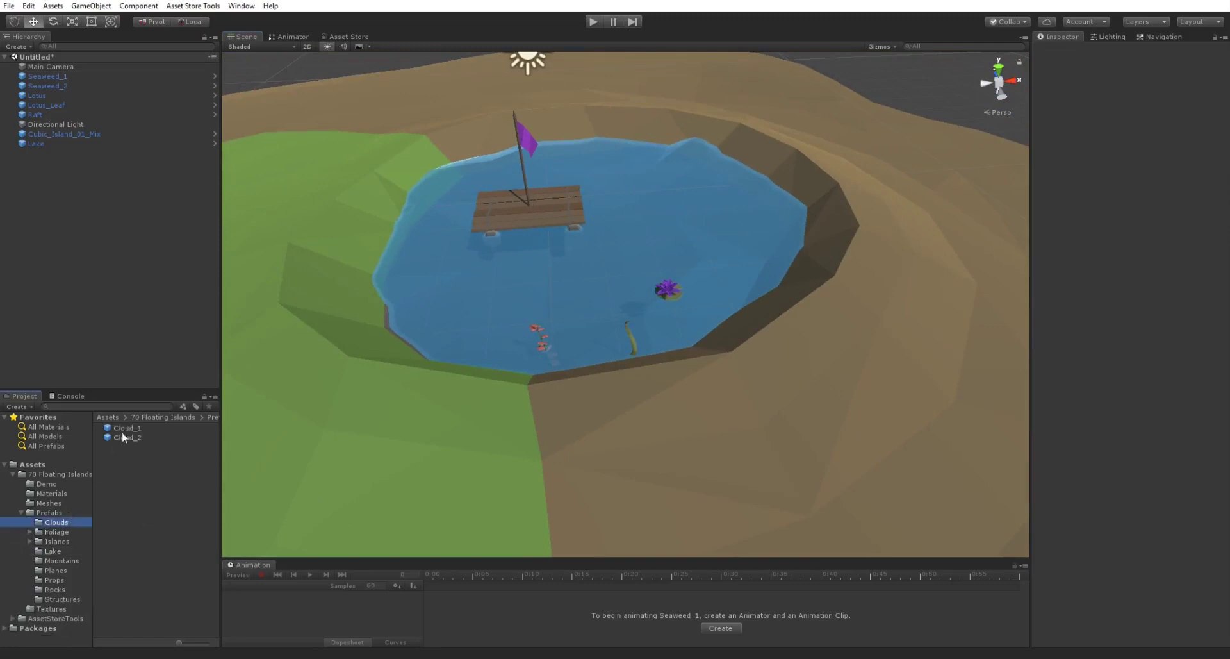
scroll(432, 251, down, 6)
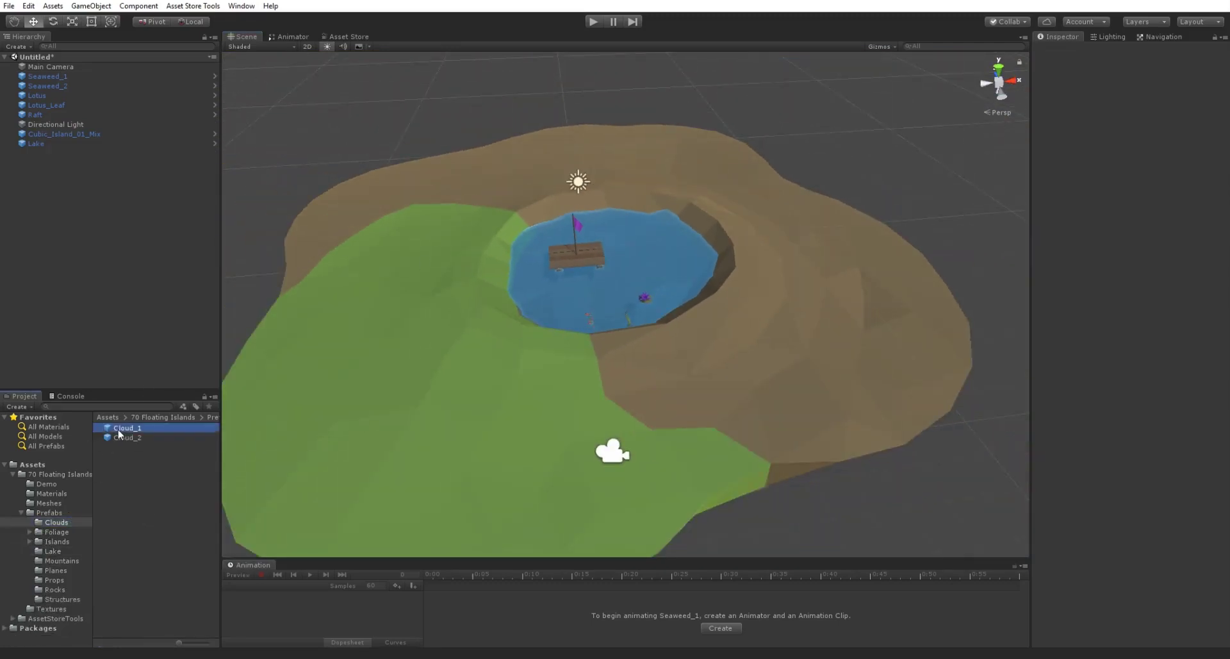
drag(118, 434, 426, 298)
key(w)
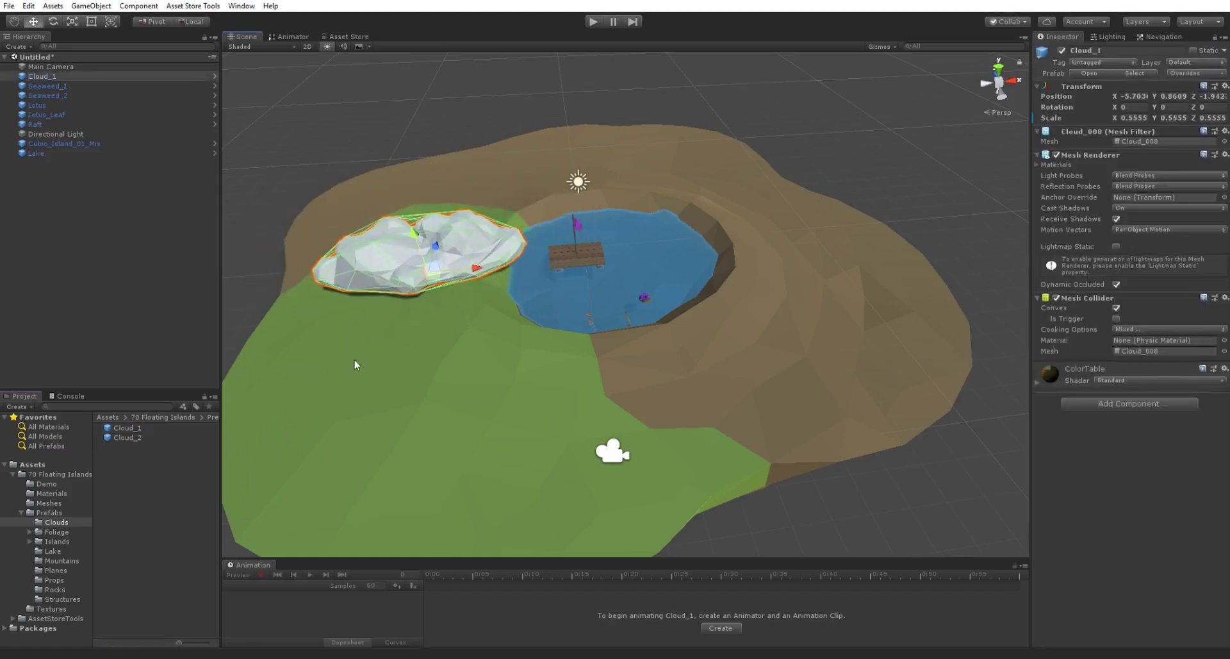
alt+drag(354, 362, 447, 353)
alt+right_drag(446, 353, 432, 245)
alt+middle_drag(460, 245, 468, 355)
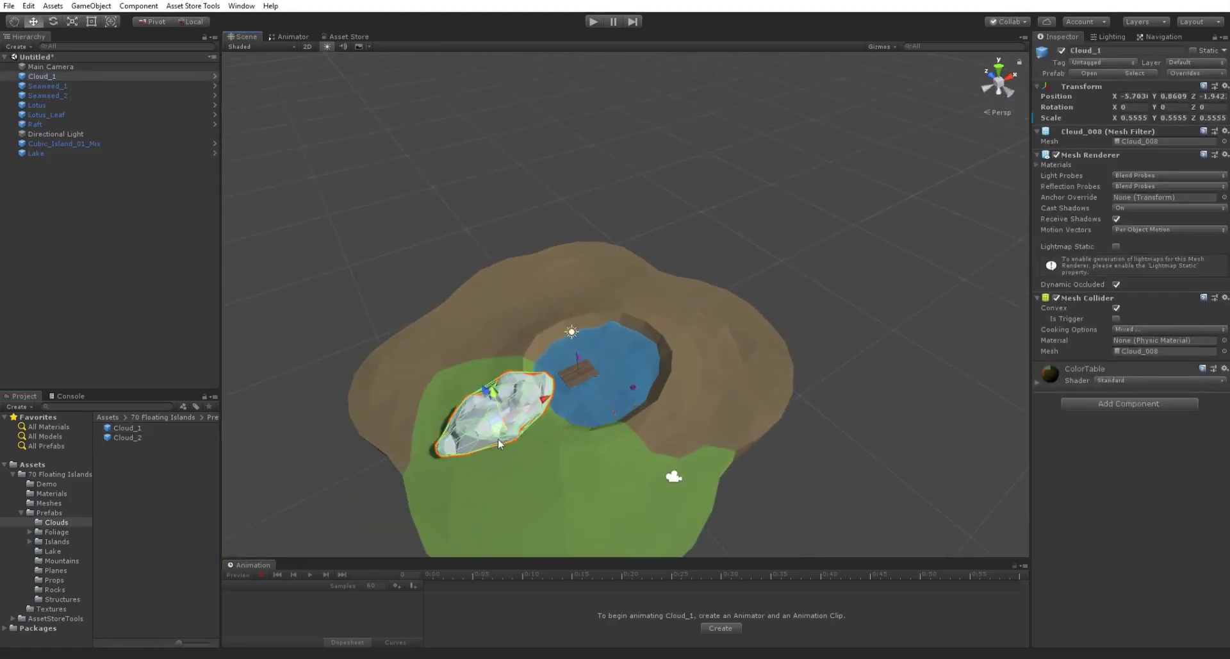
drag(496, 428, 458, 160)
drag(142, 442, 543, 377)
key(w)
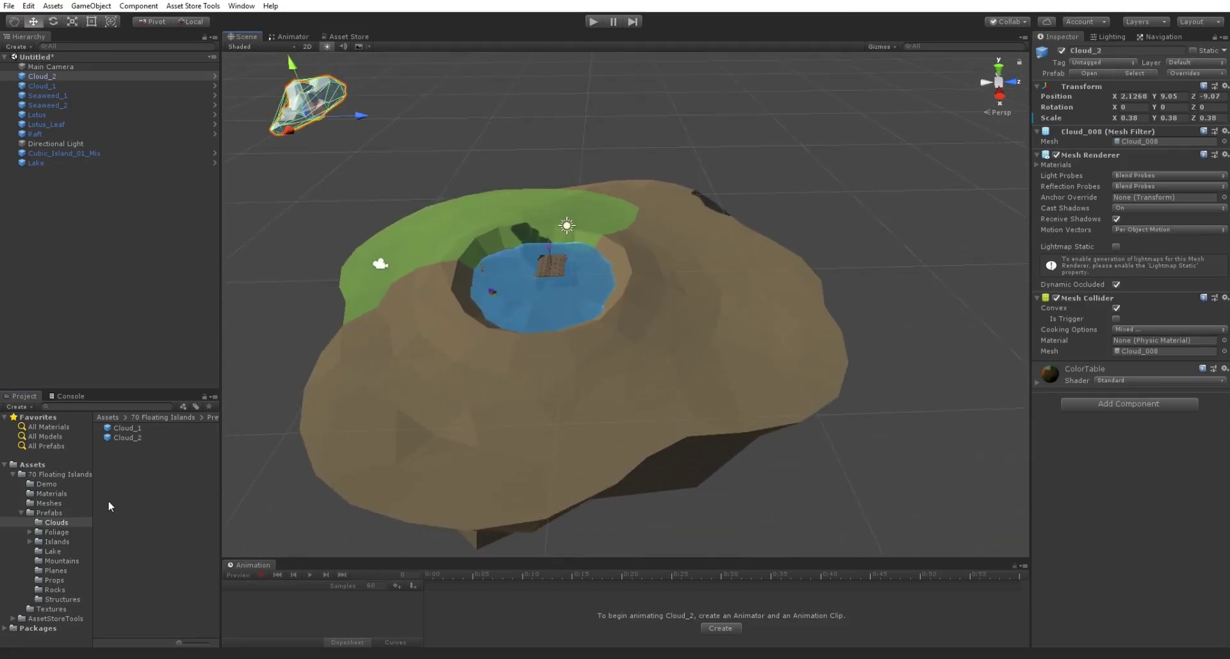
Step: Place the Bush prefab from the Foliage Bush folder on the island's brown ground in front of the lake
click(53, 532)
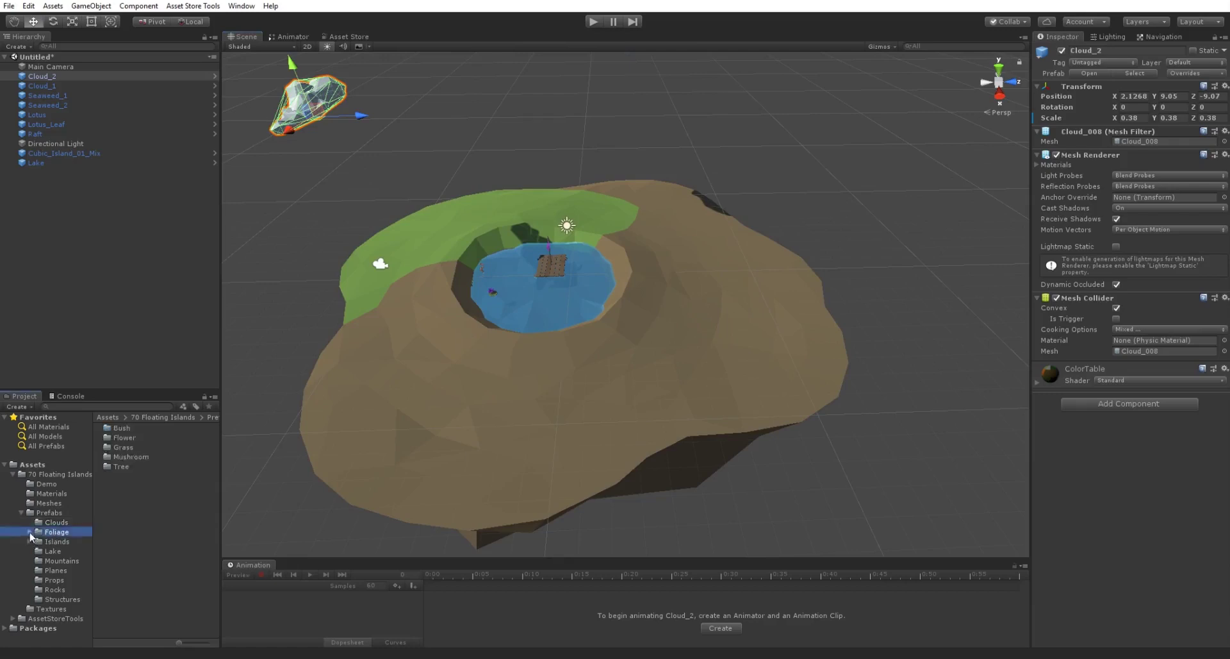
click(30, 532)
click(53, 541)
drag(138, 428, 140, 430)
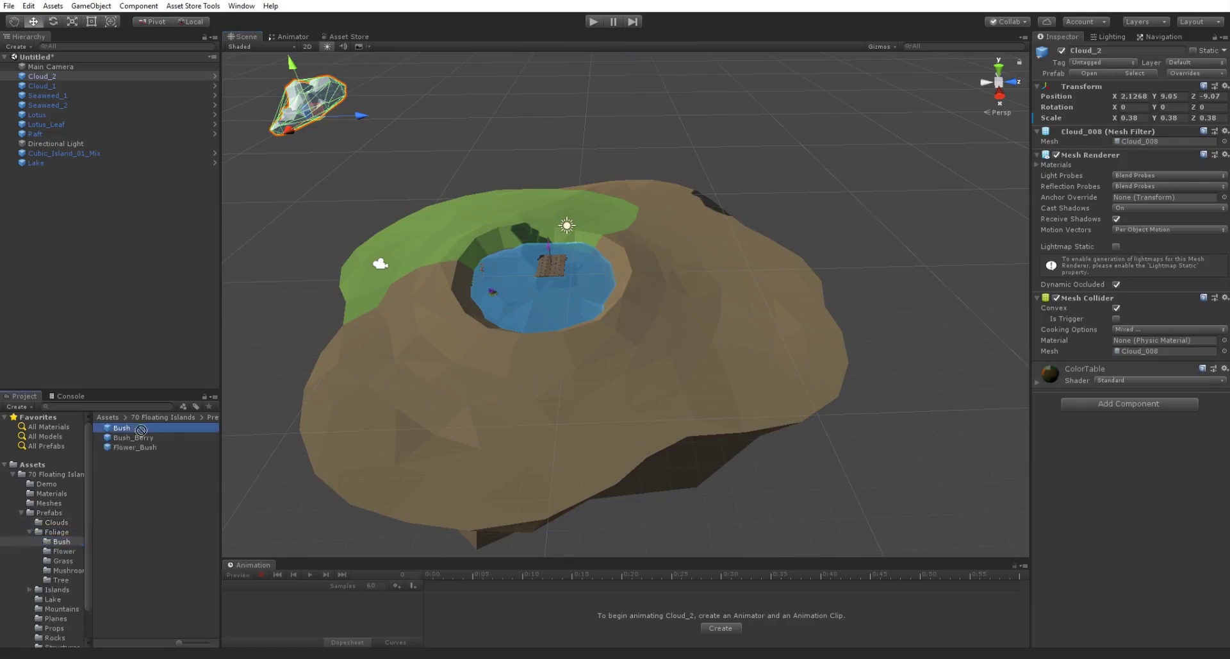
drag(381, 394, 382, 394)
key(f)
alt+drag(448, 423, 525, 417)
alt+right_drag(526, 417, 480, 244)
middle_drag(480, 244, 505, 368)
alt+drag(506, 368, 568, 384)
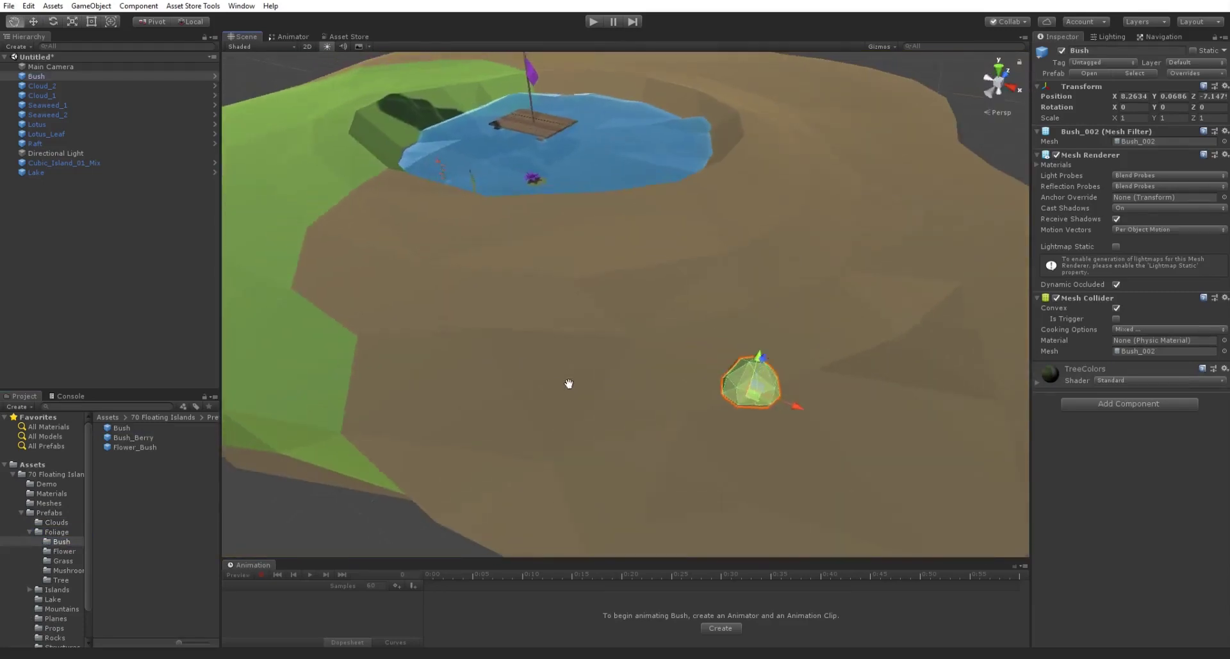
middle_drag(569, 385, 607, 389)
Step: Place Bush_Berry near the grass border and Flower_Bush on the brown ground on the opposite side of the plain bush
drag(114, 438, 428, 357)
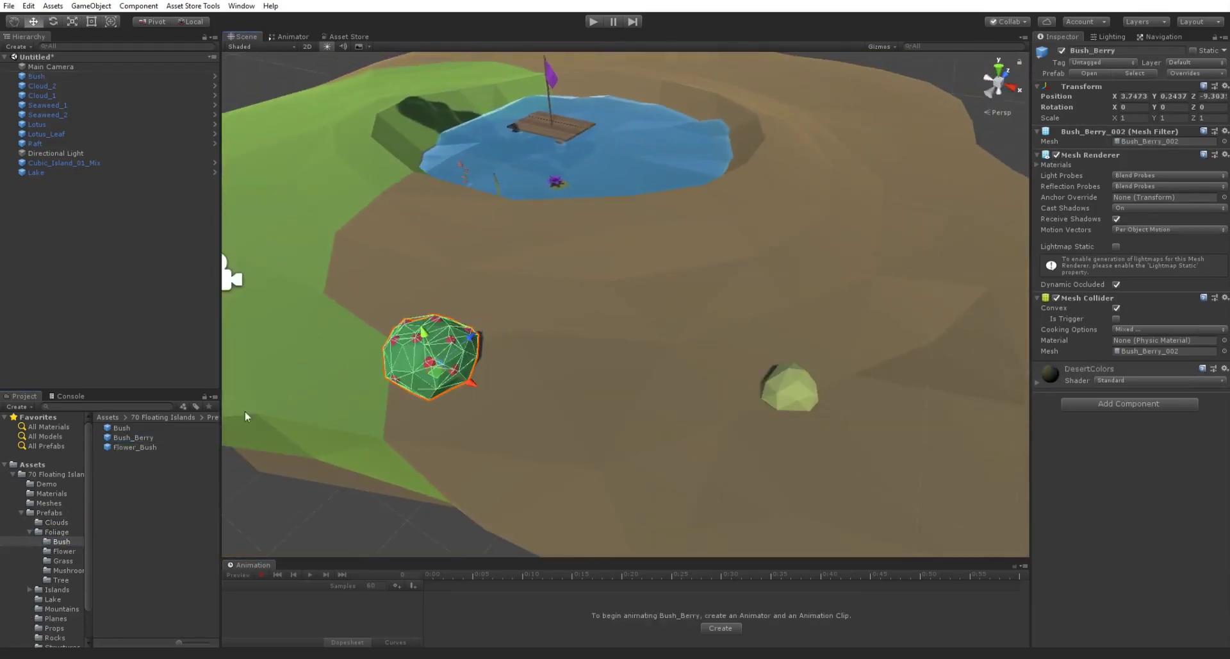
drag(923, 303, 927, 305)
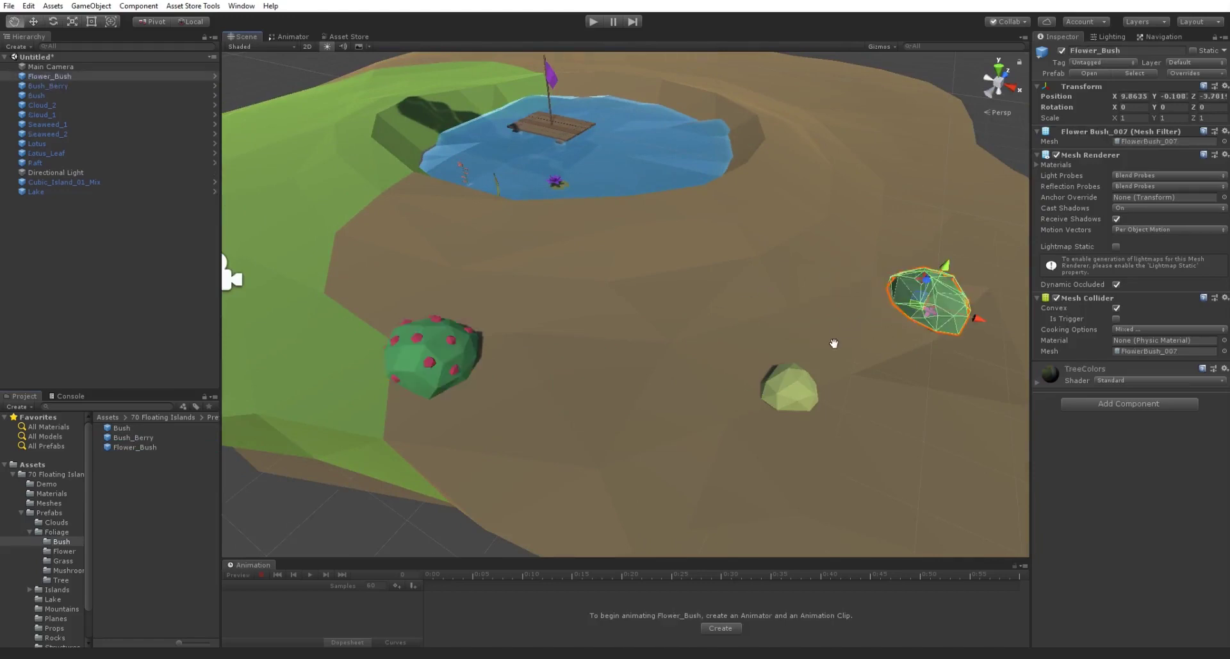
key(f)
Step: Place Flower_01 from the Flower folder on the brown ground between the plain bush and the flower bush
click(64, 551)
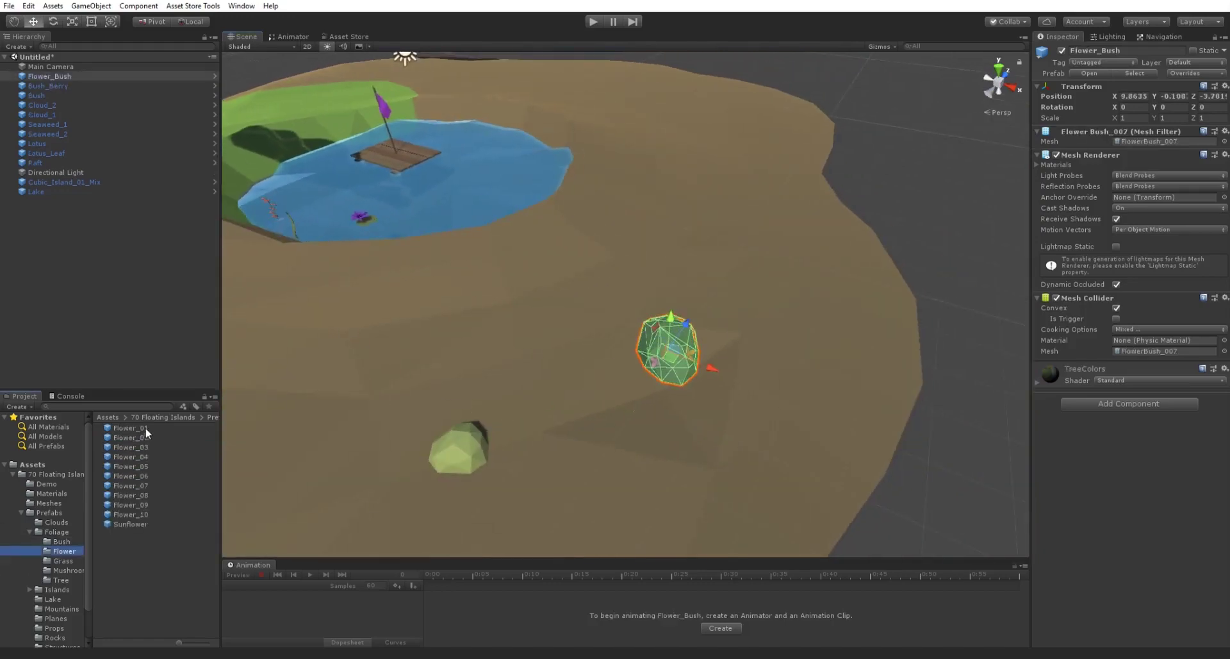
drag(146, 429, 548, 377)
key(f)
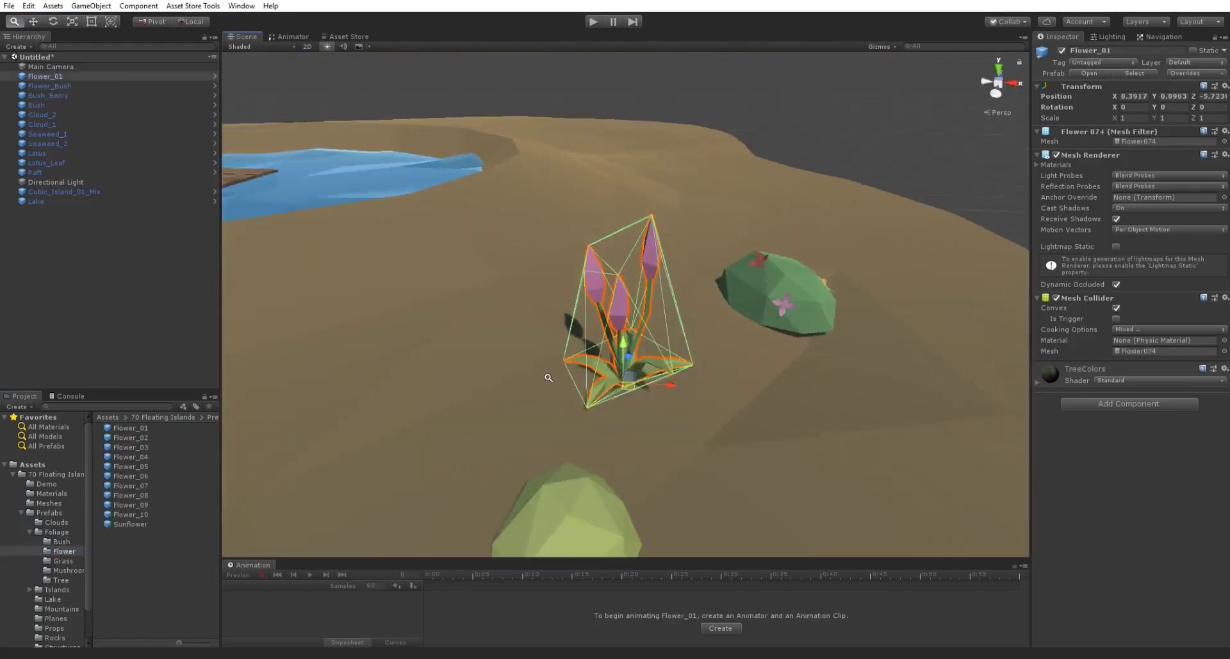
alt+right_drag(547, 377, 552, 335)
alt+drag(551, 335, 651, 379)
middle_drag(651, 379, 448, 401)
Step: Scatter the Flower_02, Flower_03, Flower_04, Flower_05 and Flower_06 prefabs around the bushes on the brown ground
drag(143, 438, 372, 487)
drag(694, 272, 697, 273)
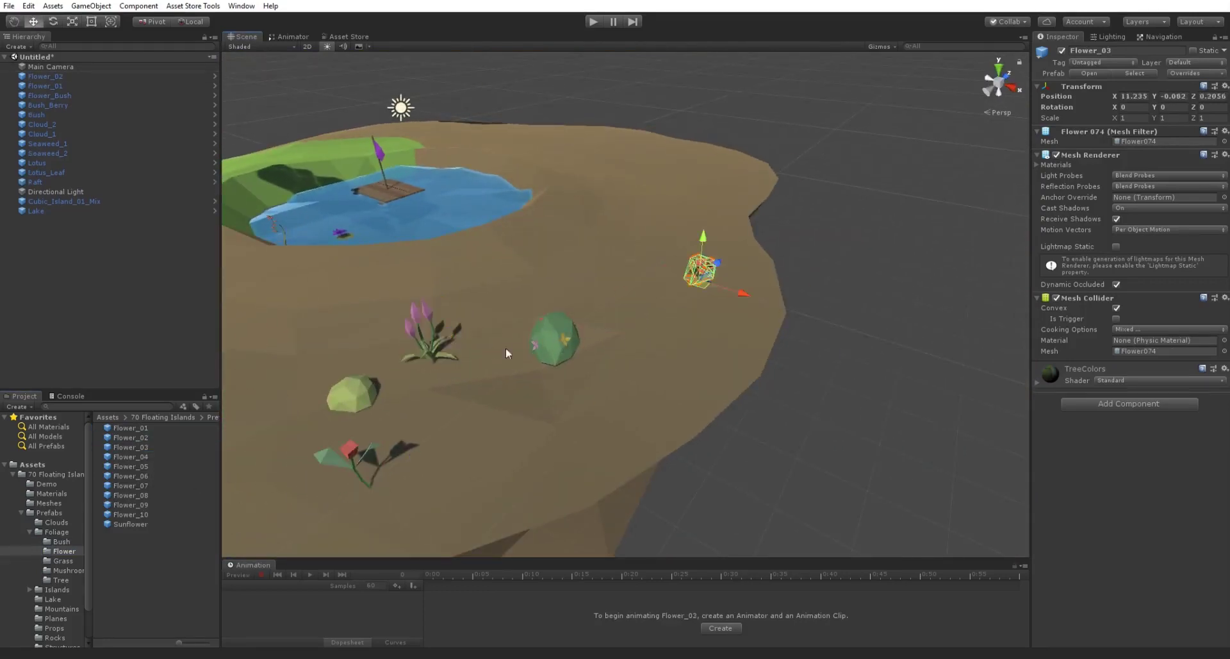
drag(501, 425, 513, 439)
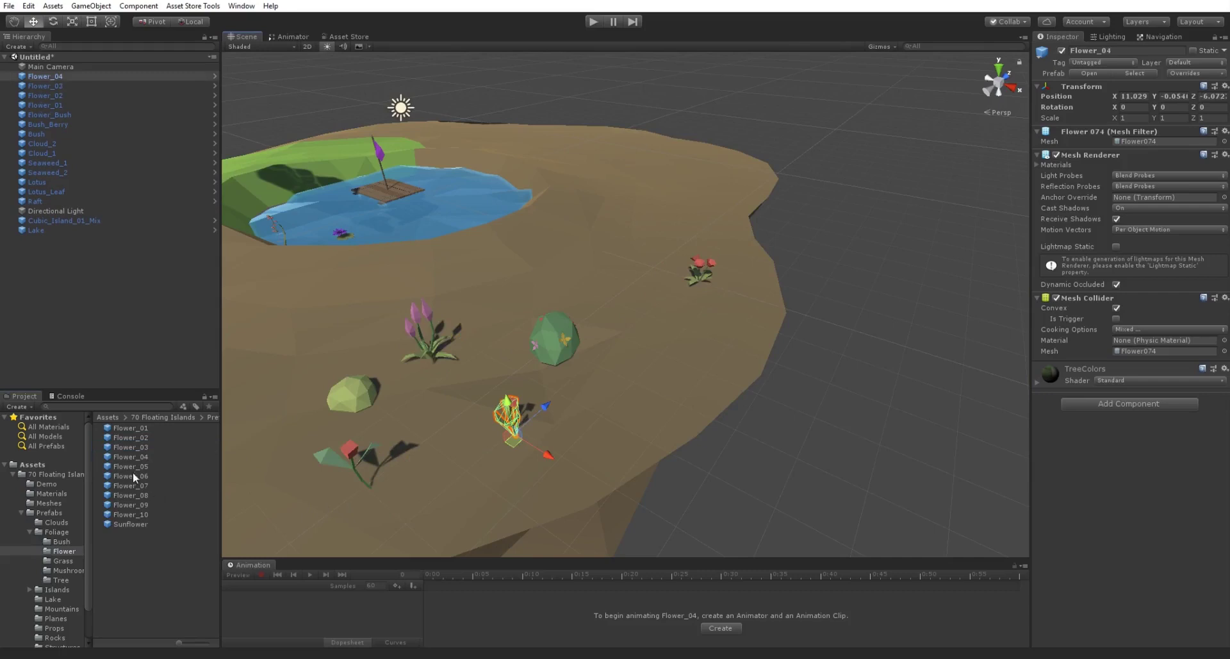
drag(284, 371, 496, 328)
key(ctrl+d)
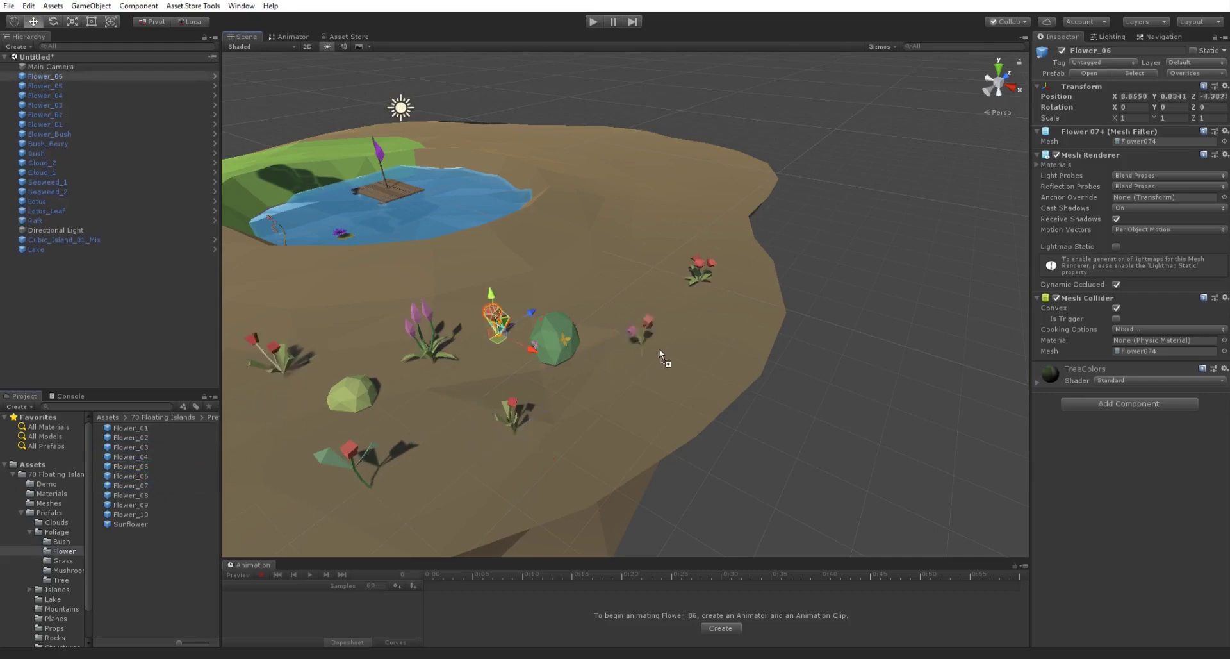
Step: Add the Flower_07, Flower_09, Flower_08 and Flower_10 prefabs to the flower patch around the bushes
drag(659, 348, 679, 358)
drag(447, 470, 449, 471)
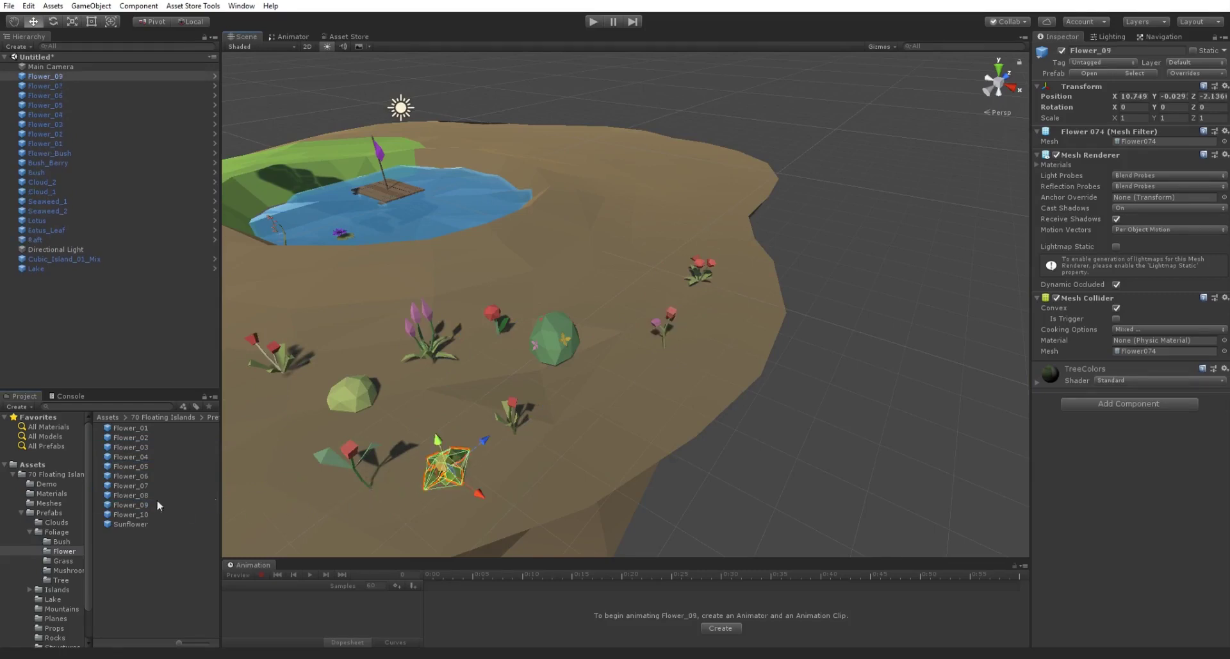
drag(278, 444, 261, 439)
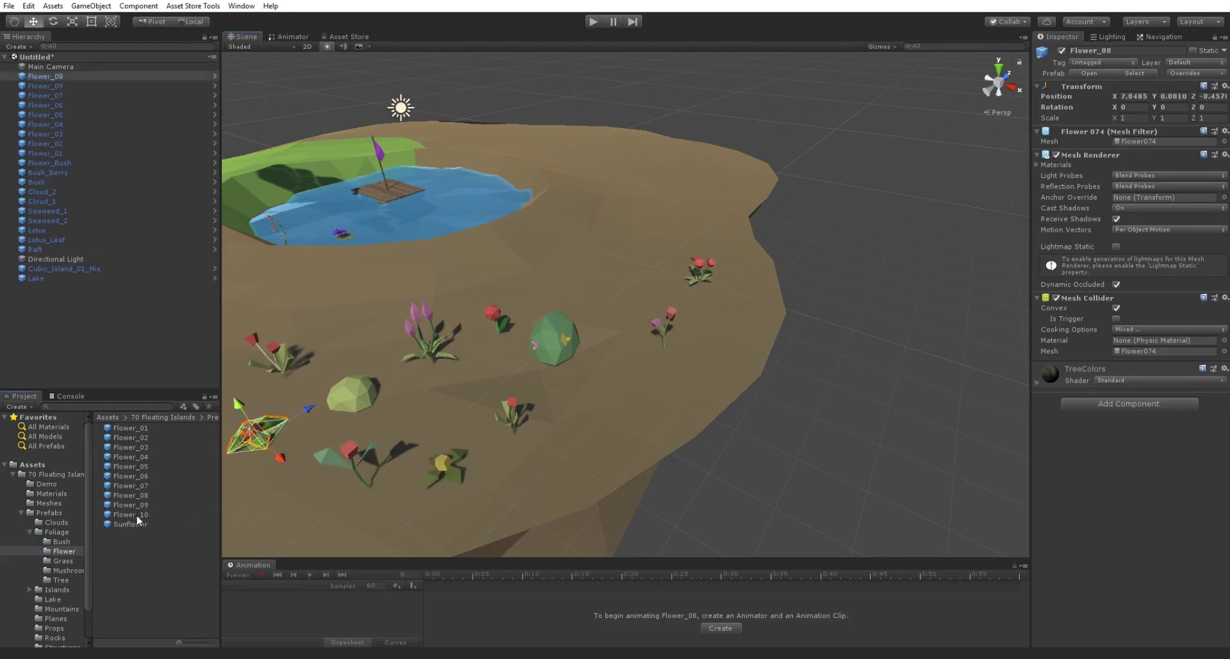
drag(136, 516, 602, 388)
Step: Place the Sunflower prefab behind the flower bush and view the whole island
click(161, 525)
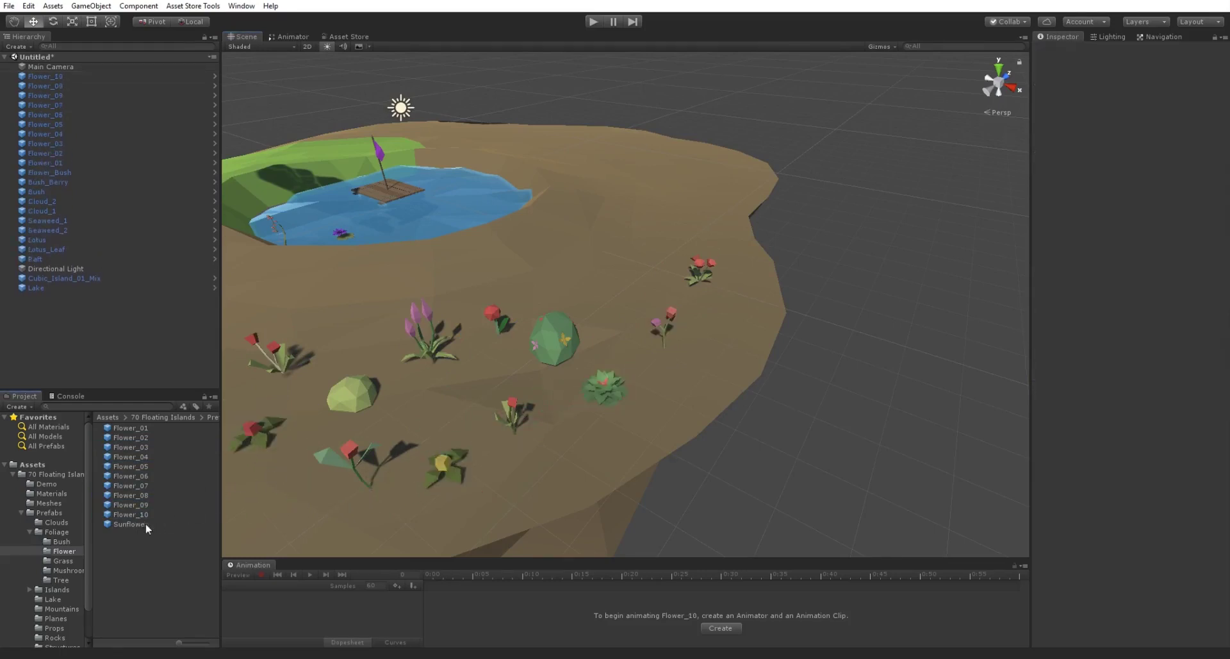
drag(616, 298, 617, 299)
key(f)
alt+drag(617, 365, 618, 288)
click(651, 141)
scroll(628, 298, down, 3)
alt+drag(513, 354, 449, 260)
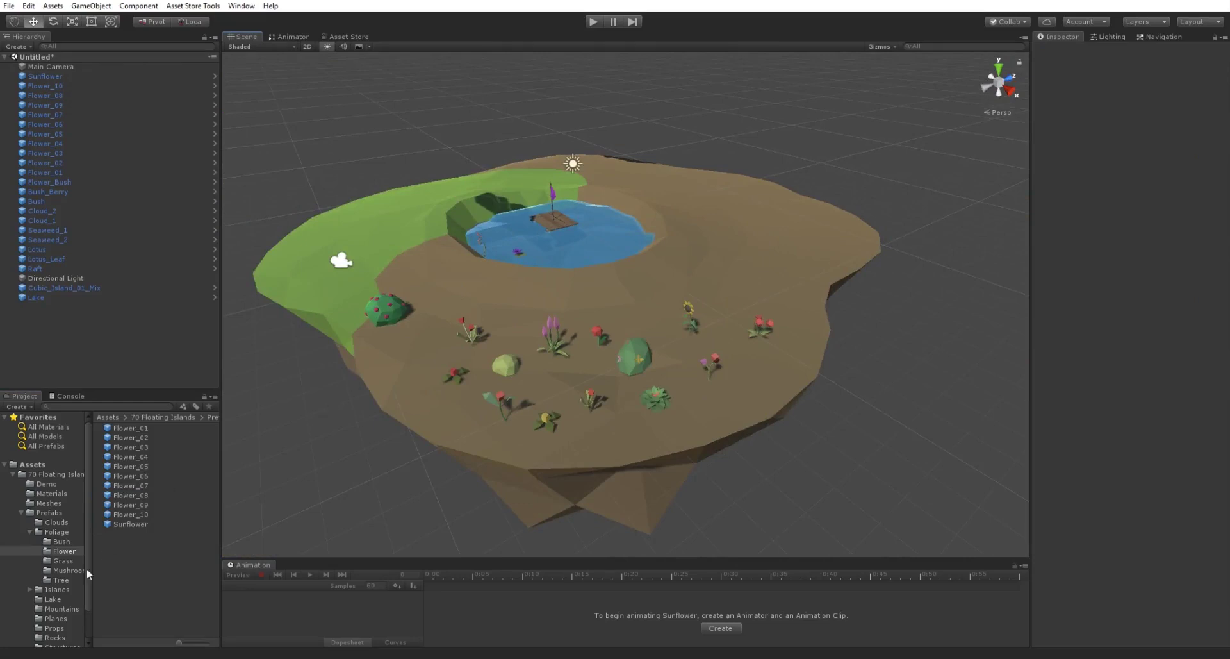
Step: Place the Grass_01 prefab from the Grass folder on the brown ground among the flowers
drag(132, 430, 551, 431)
key(f)
click(139, 363)
alt+drag(545, 358, 602, 346)
alt+right_drag(618, 321, 558, 359)
Step: Place Grass_02 and Grass_03 near the berry bush, with Grass_03 scaled to about 0.55
drag(124, 438, 406, 238)
drag(144, 446, 424, 404)
alt+drag(424, 404, 554, 235)
alt+right_drag(553, 235, 670, 333)
alt+drag(669, 333, 724, 377)
key(r)
key(w)
alt+right_drag(724, 377, 653, 344)
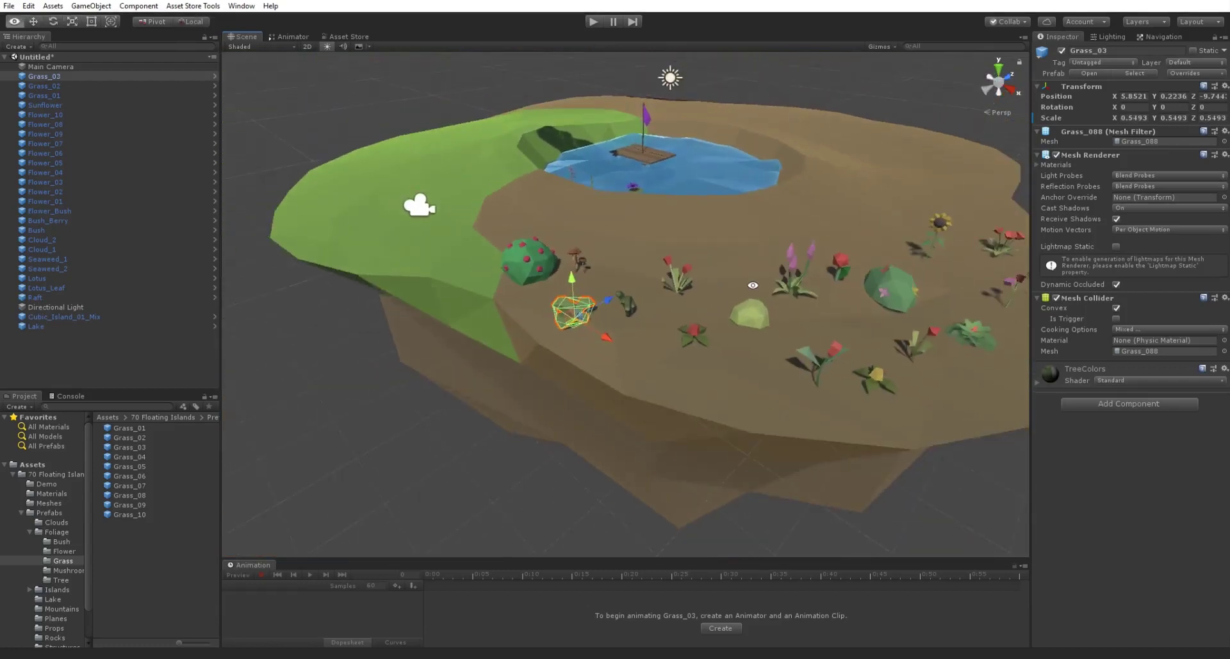
Step: Add a second Grass_03 plus the Grass_04, Grass_05 and Grass_06 prefabs among the flowers
middle_drag(652, 345, 619, 362)
alt+drag(618, 363, 407, 368)
drag(141, 451, 436, 339)
drag(129, 456, 387, 445)
drag(128, 466, 538, 490)
drag(649, 402, 668, 406)
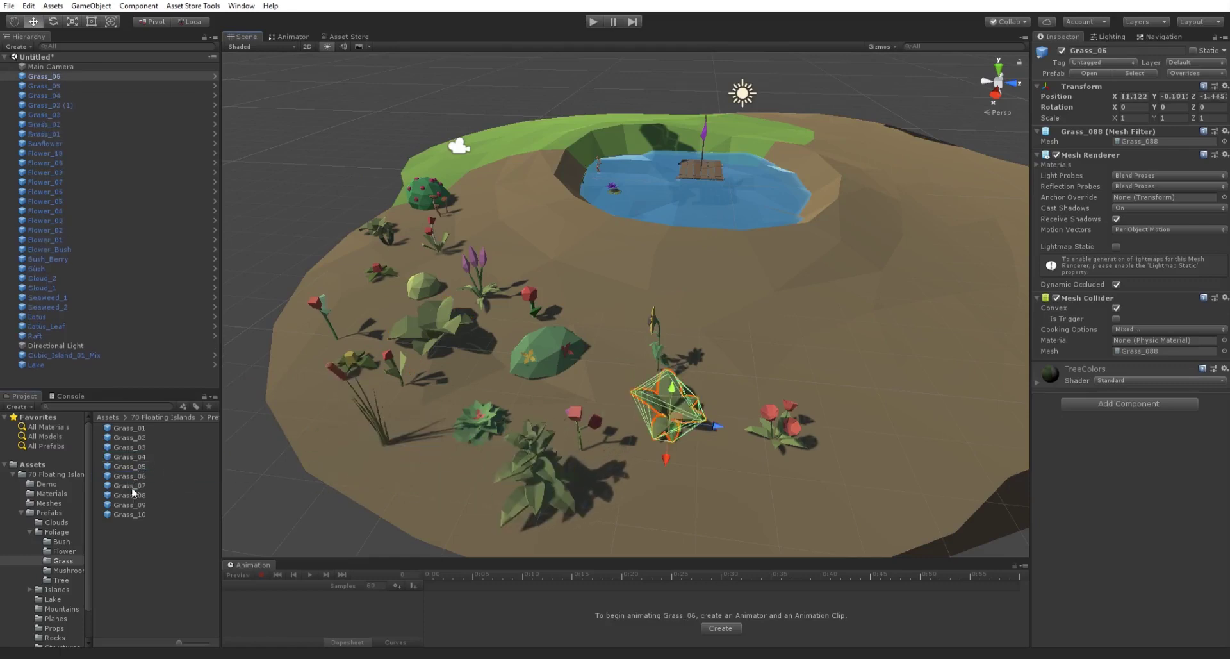
Step: Add the Grass_07, Grass_08, Grass_09 and Grass_10 prefabs around the sunflower and the flower bush
drag(363, 441, 714, 341)
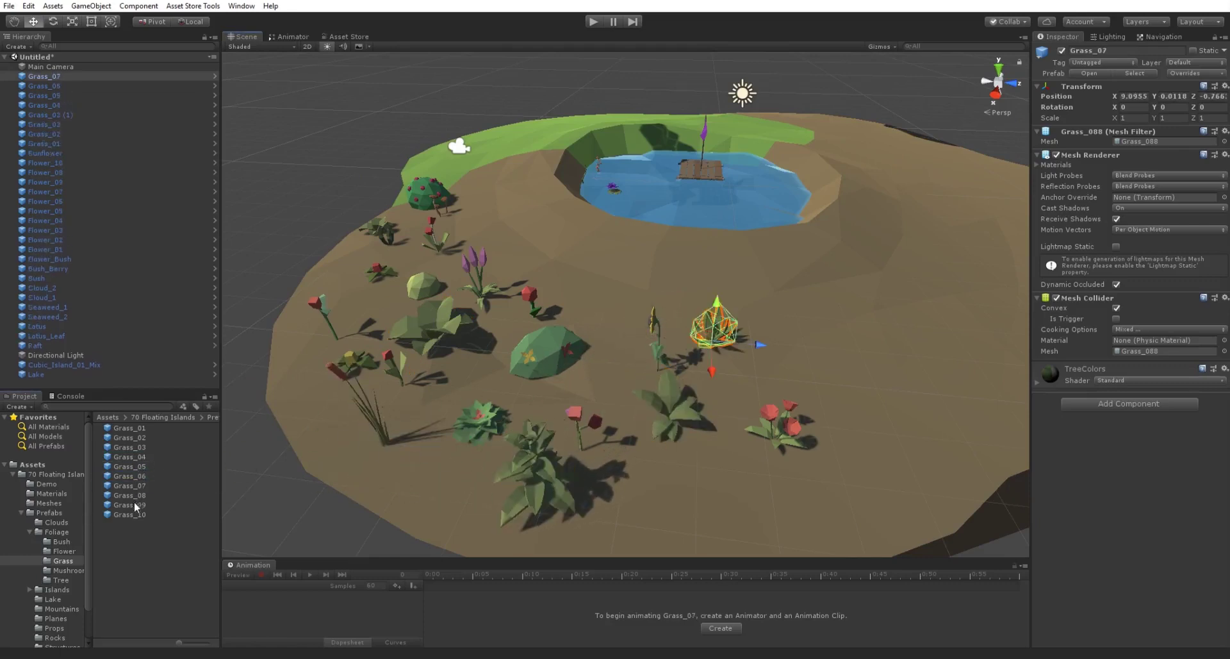
drag(595, 328, 597, 324)
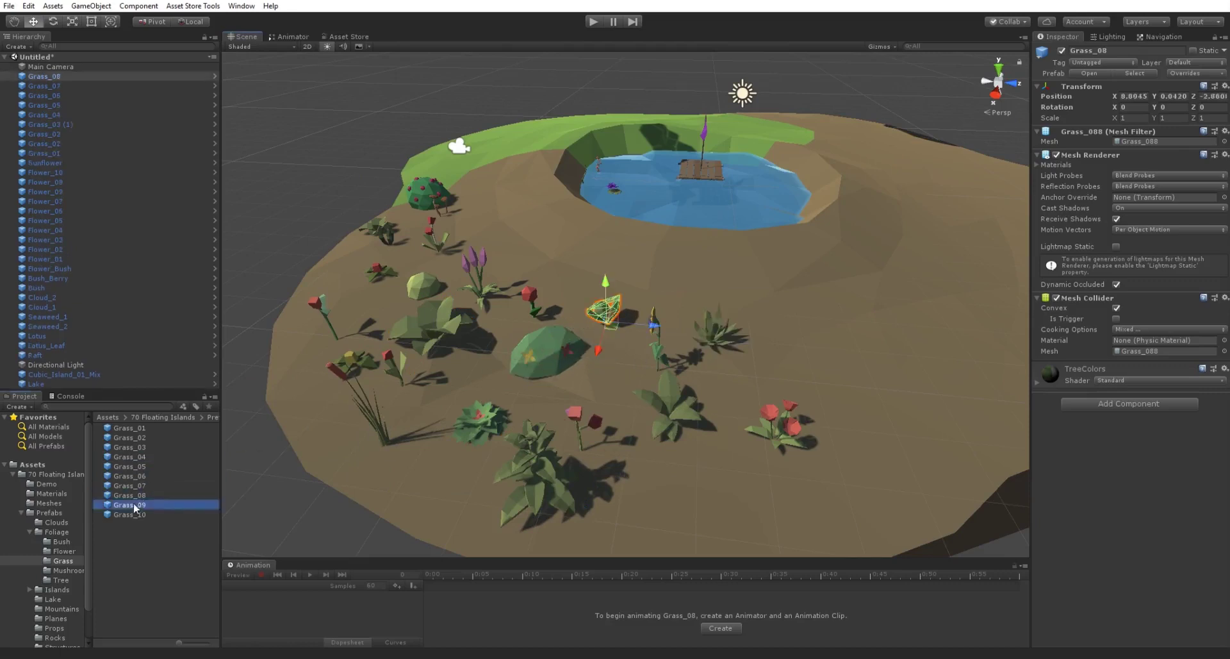
drag(134, 508, 629, 369)
scroll(630, 369, down, 3)
key(r)
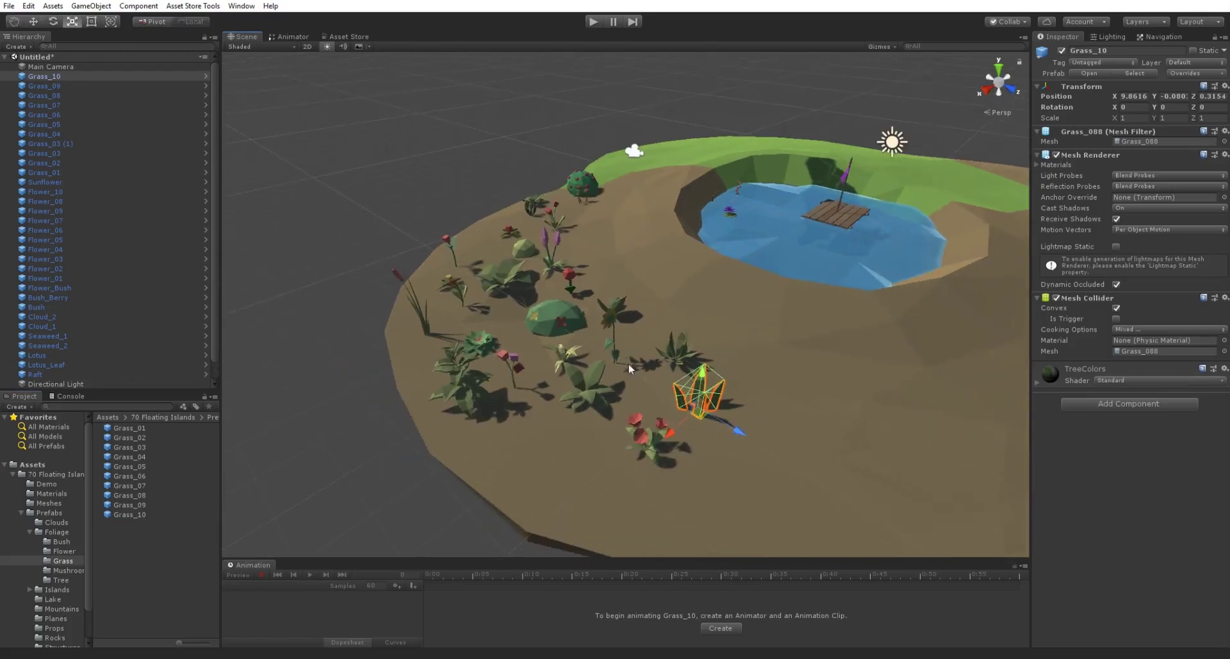
drag(696, 408, 692, 420)
alt+drag(521, 442, 543, 424)
click(535, 446)
Step: Place Mushroom_Big from the Mushroom folder at the island's far edge at X 0.74, Y 0.04, Z 11.46, scaled to about 0.28
click(64, 570)
drag(142, 436, 827, 326)
alt+right_drag(826, 326, 773, 316)
middle_drag(774, 315, 655, 384)
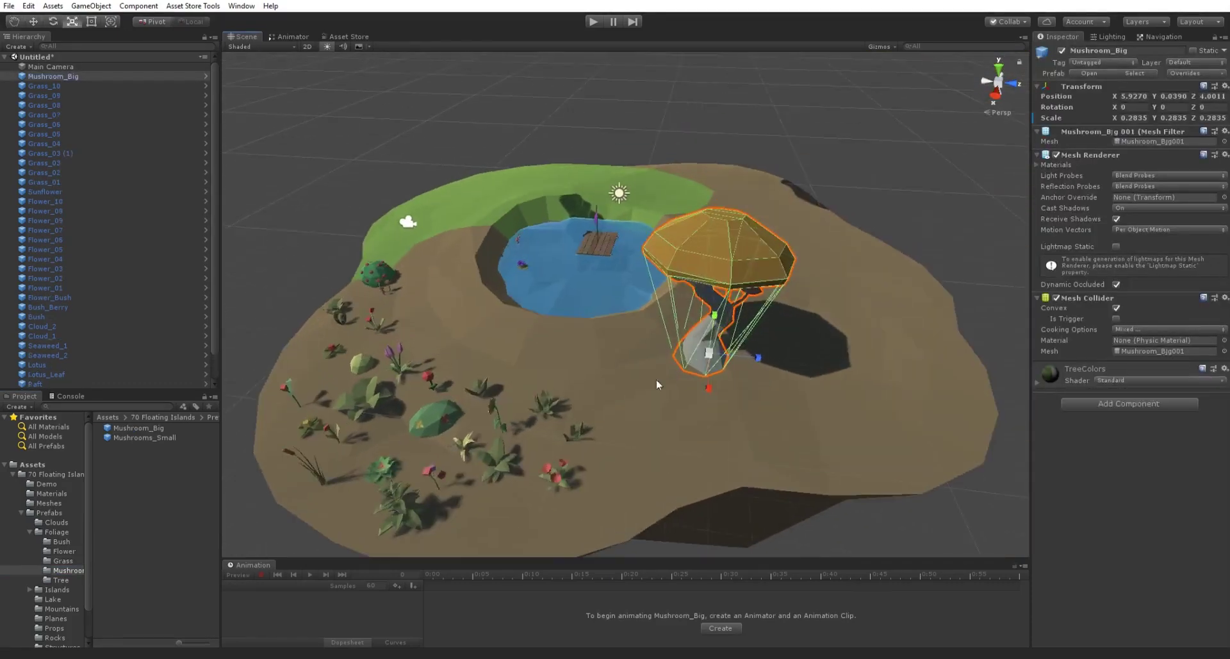
drag(699, 368, 900, 294)
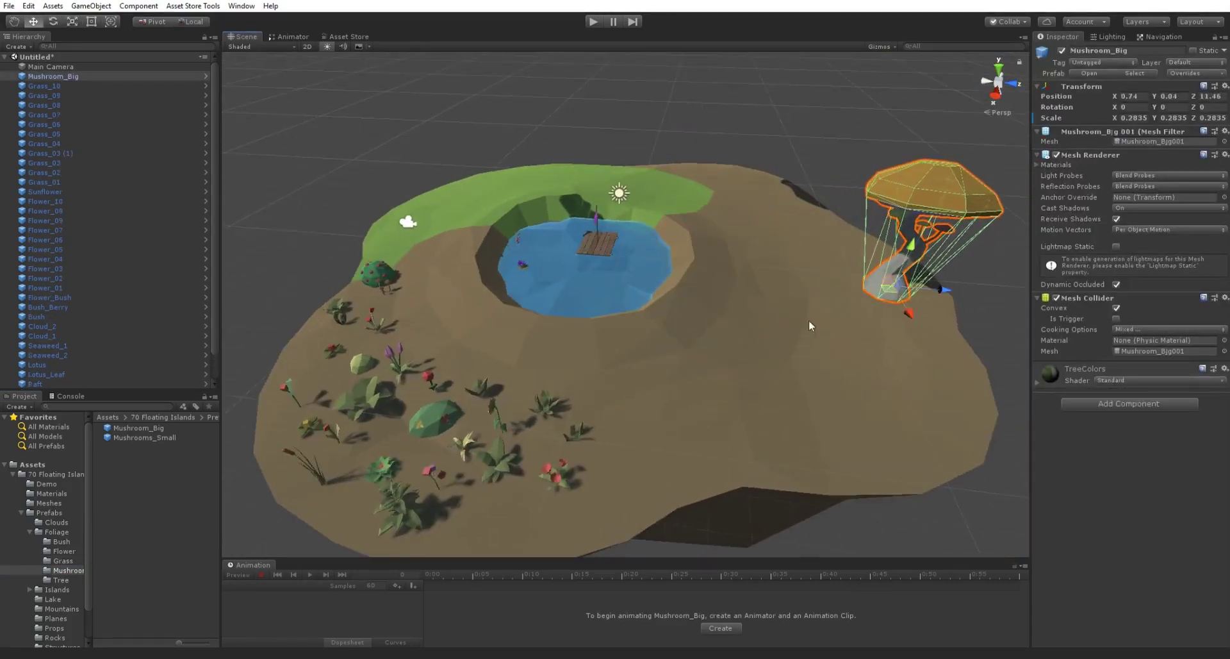
Step: Place three Mushrooms_Small prefabs in a cluster beside the red flowers and rotate the third about 101° around Y
drag(158, 442, 769, 415)
drag(651, 460, 651, 460)
key(f)
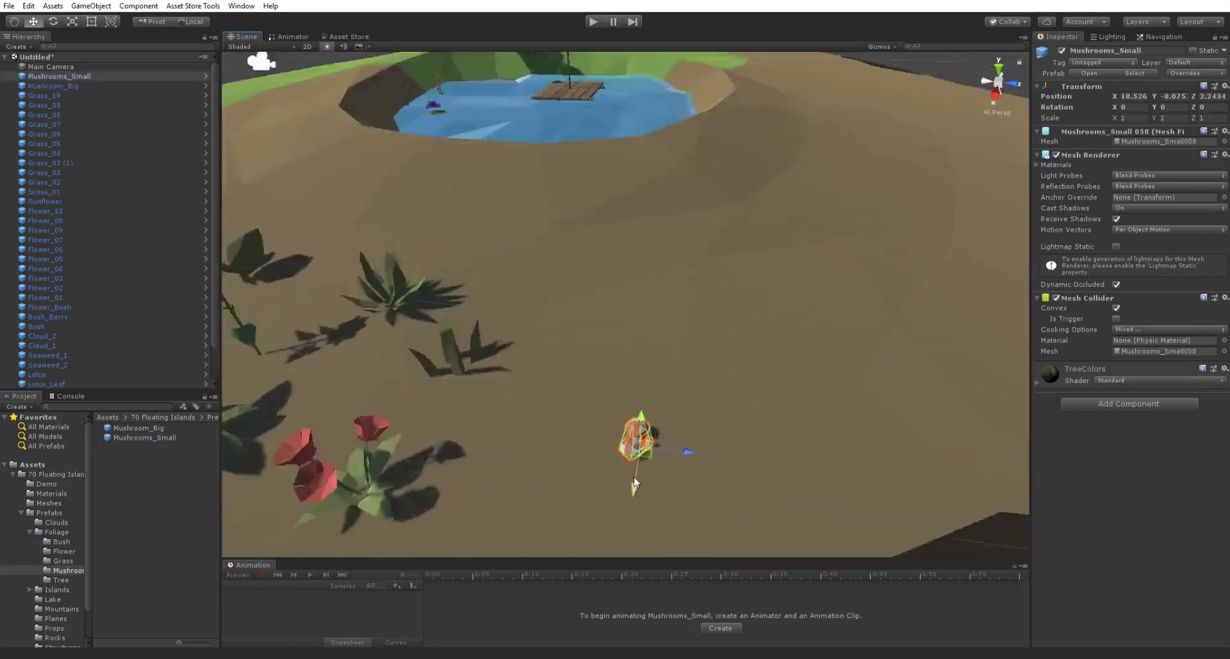
drag(160, 439, 521, 344)
key(e)
right_drag(521, 344, 521, 344)
key(s)
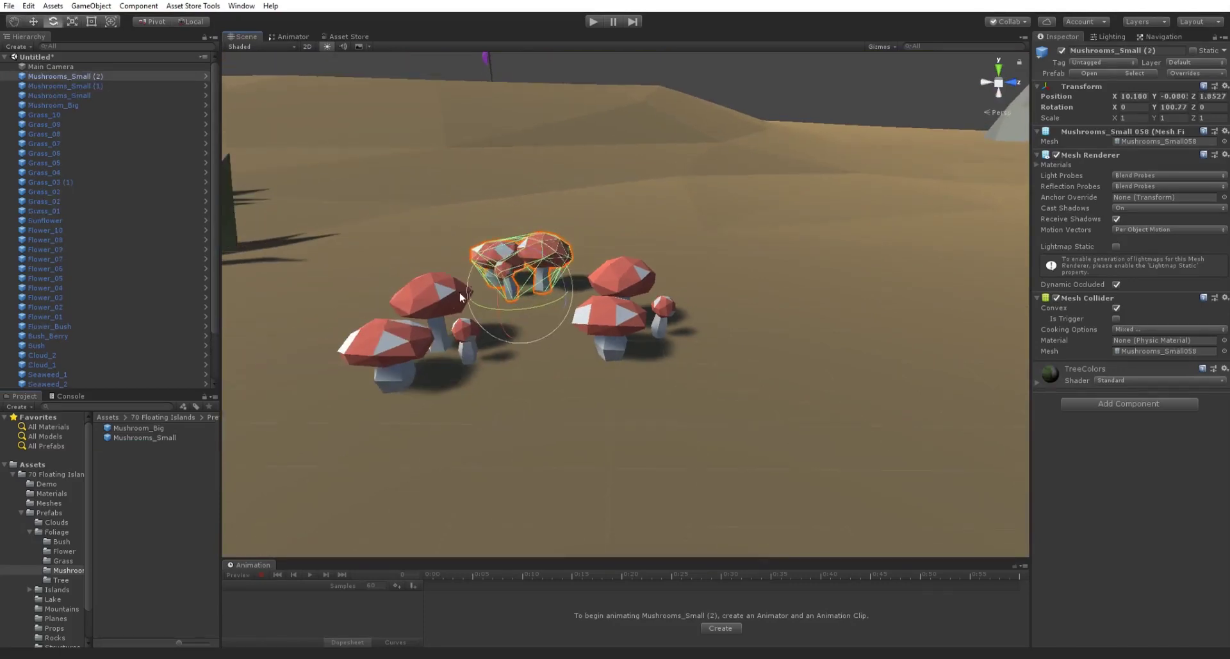
Step: Rotate the second Mushrooms_Small in the cluster to about -46° around Y
click(442, 347)
drag(452, 382, 490, 393)
key(w)
right_drag(560, 392, 560, 393)
scroll(521, 269, down, 15)
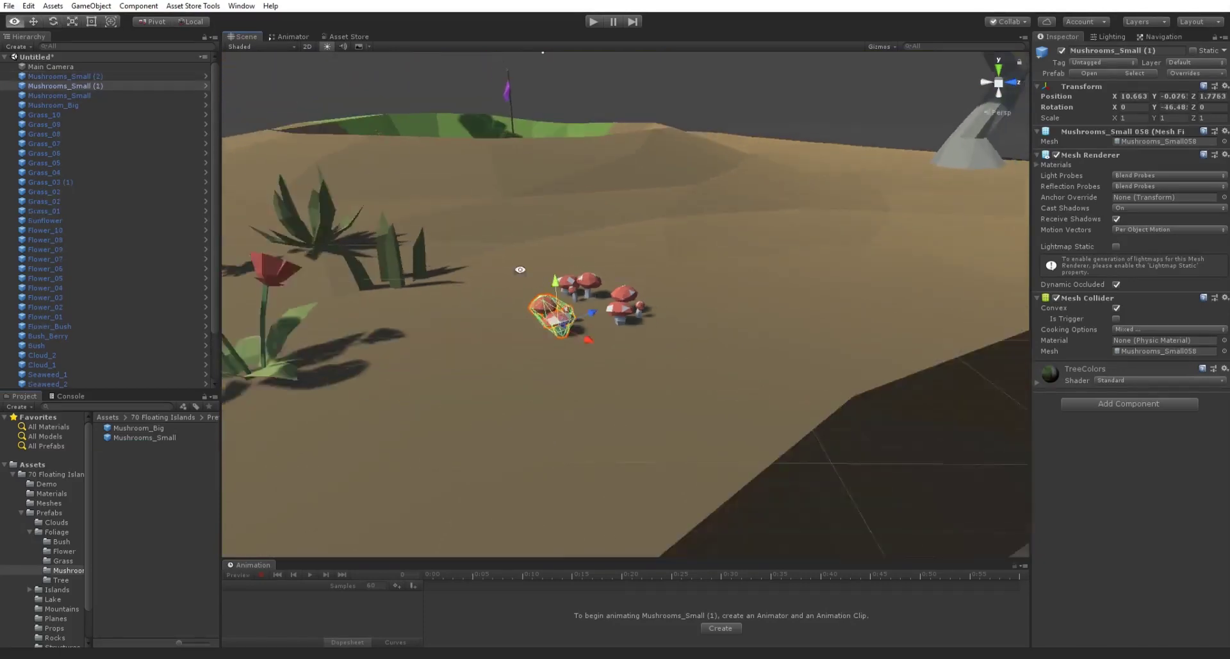
alt+drag(601, 193, 571, 241)
scroll(572, 240, down, 4)
middle_drag(571, 241, 617, 295)
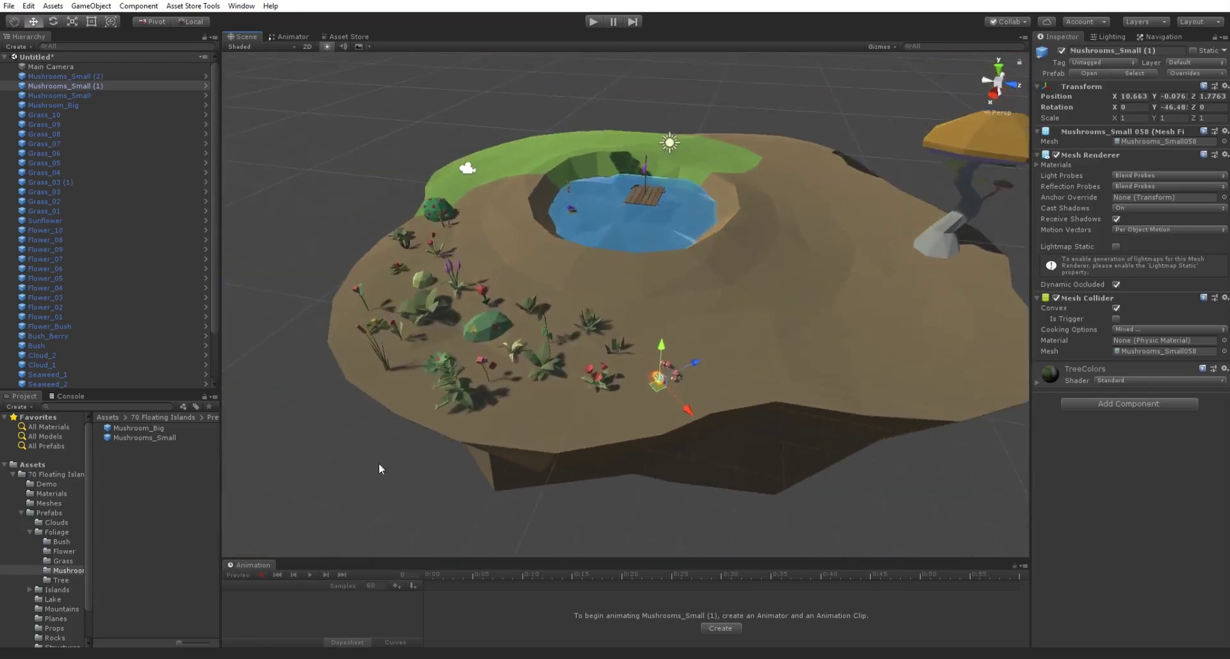
click(381, 467)
alt+drag(371, 358, 402, 415)
Step: Place Cactus_1, Cactus_2 and Cactus_3 from the Tree folder on the bare ground between the small mushrooms and the big mushroom
click(62, 581)
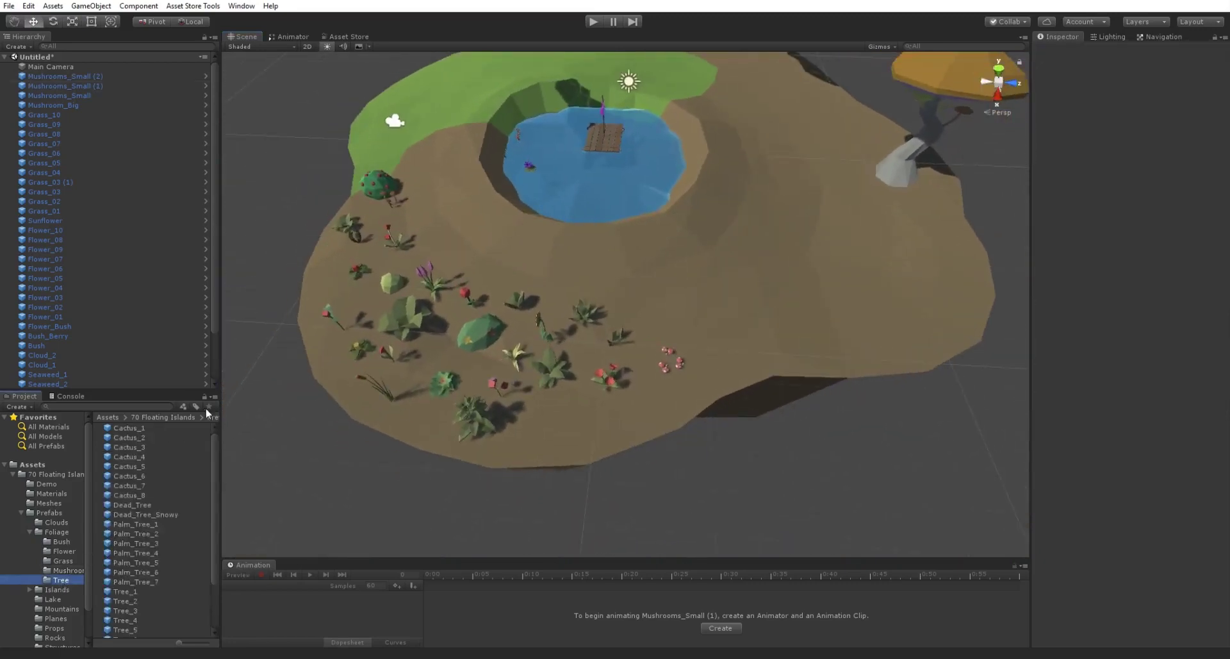
alt+drag(555, 391, 614, 384)
scroll(615, 378, down, 2)
middle_drag(617, 335, 620, 361)
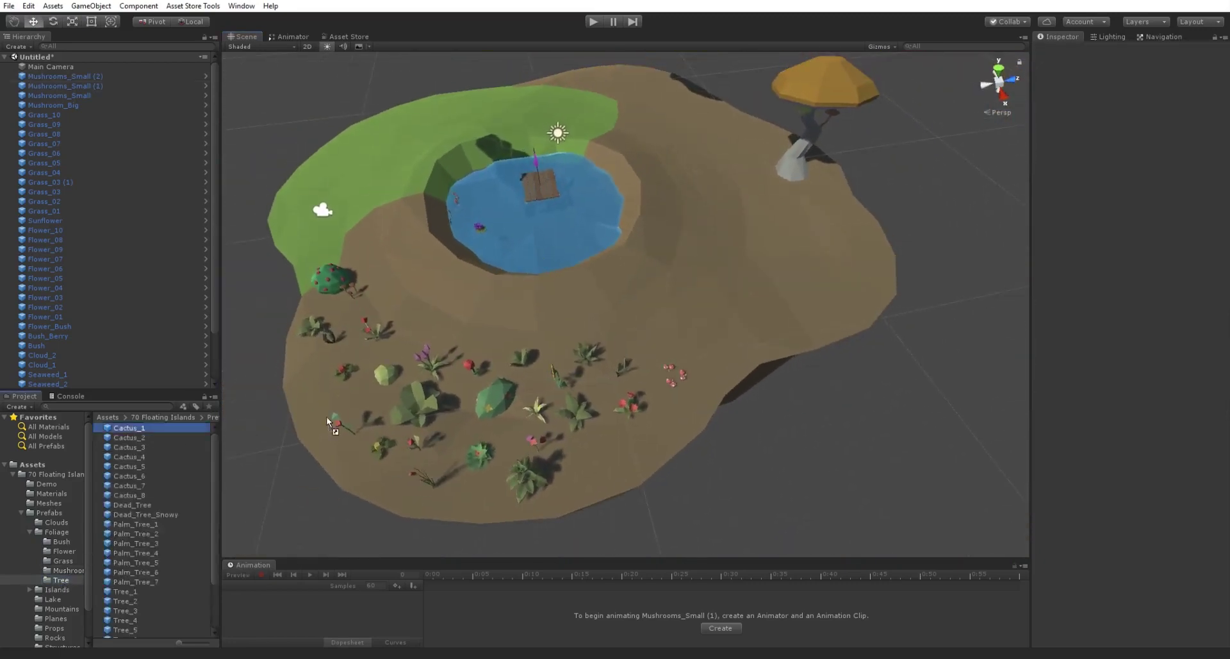
drag(718, 348, 720, 349)
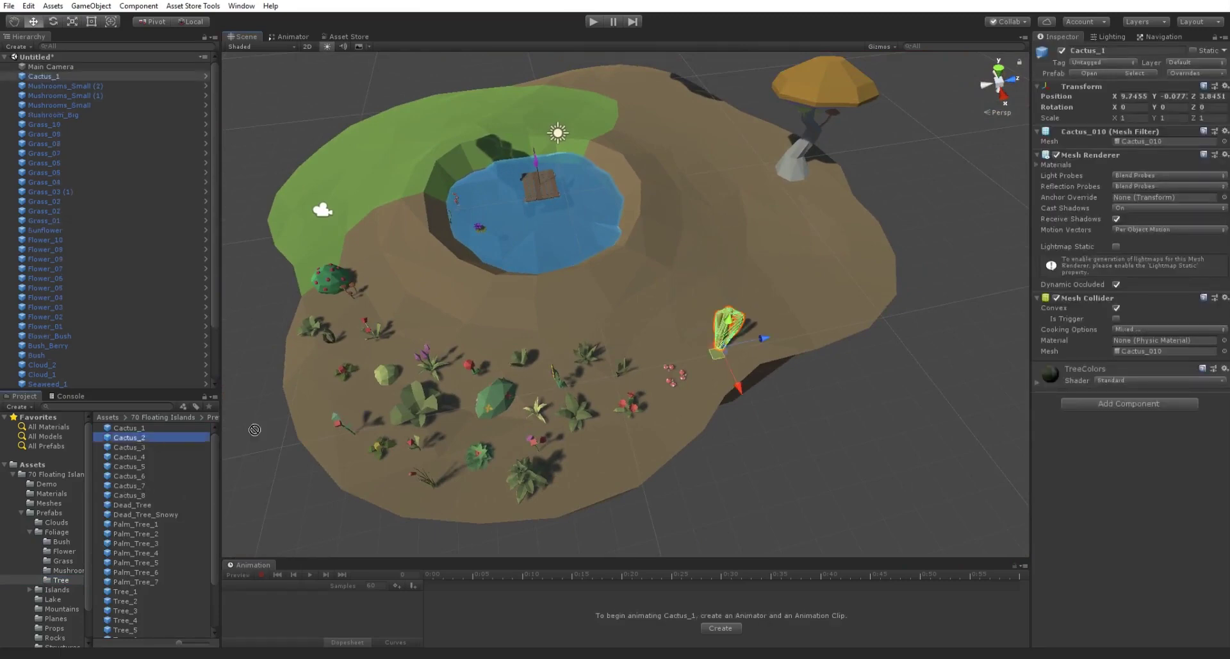
drag(254, 429, 729, 228)
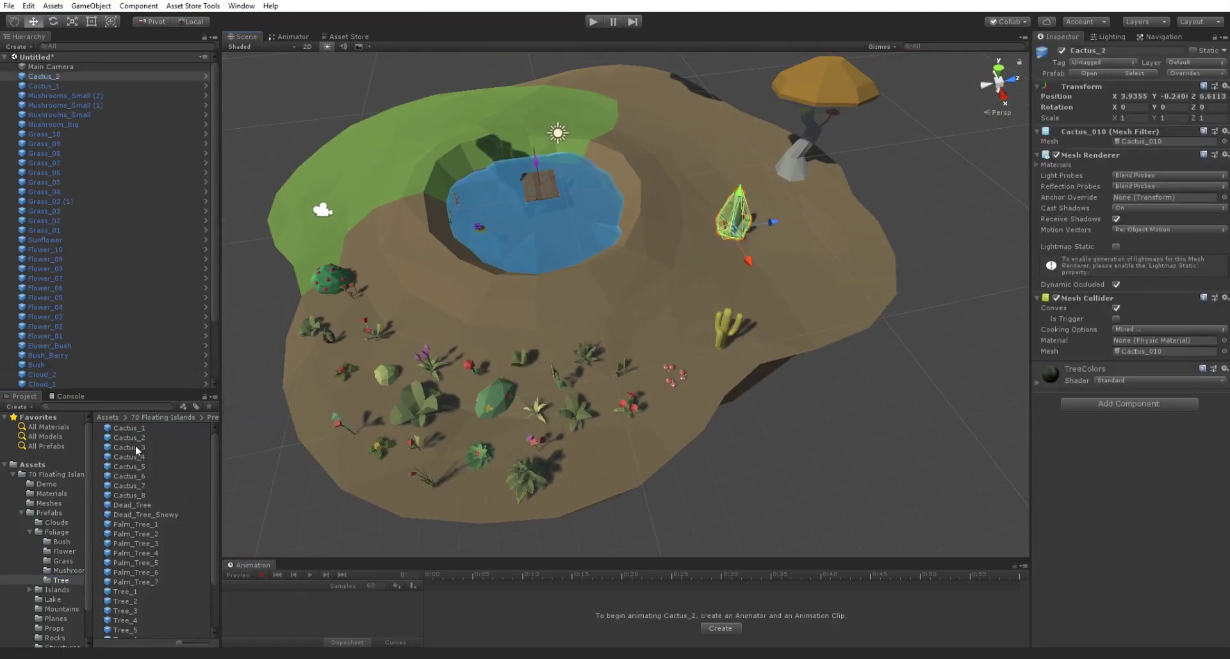
drag(136, 449, 839, 269)
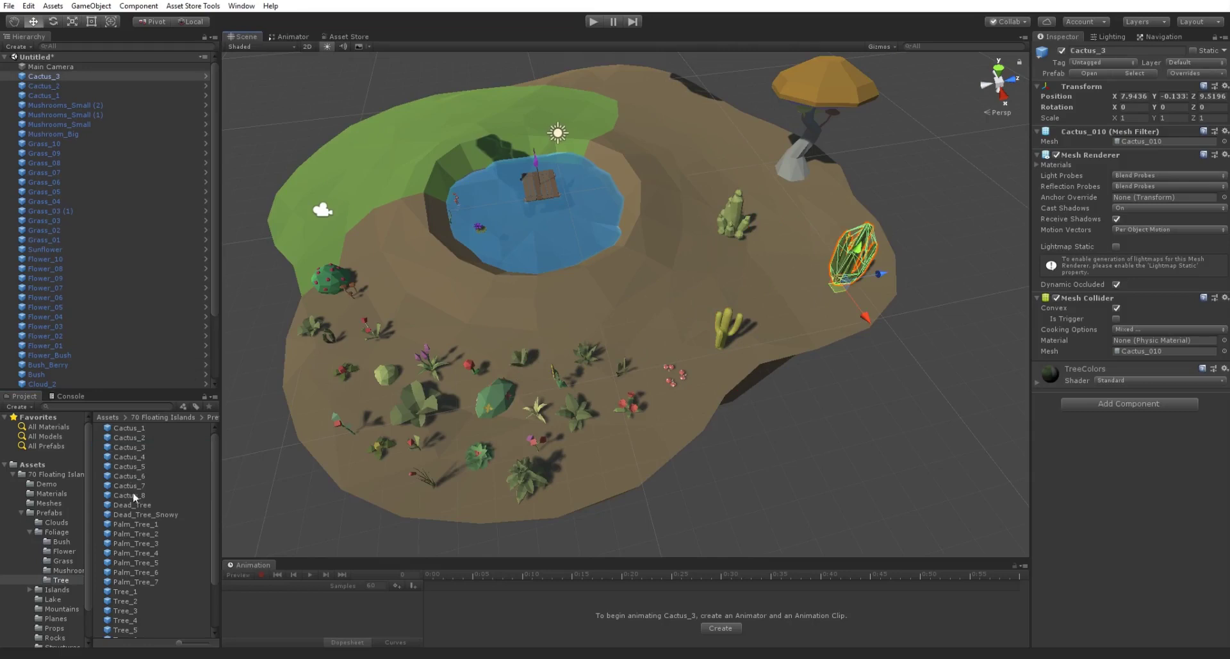
Step: Place Cactus_8 near Cactus_1 and Dead_Tree on the bare ground behind the lake
drag(134, 495, 503, 396)
middle_drag(502, 395, 640, 373)
drag(627, 333, 637, 228)
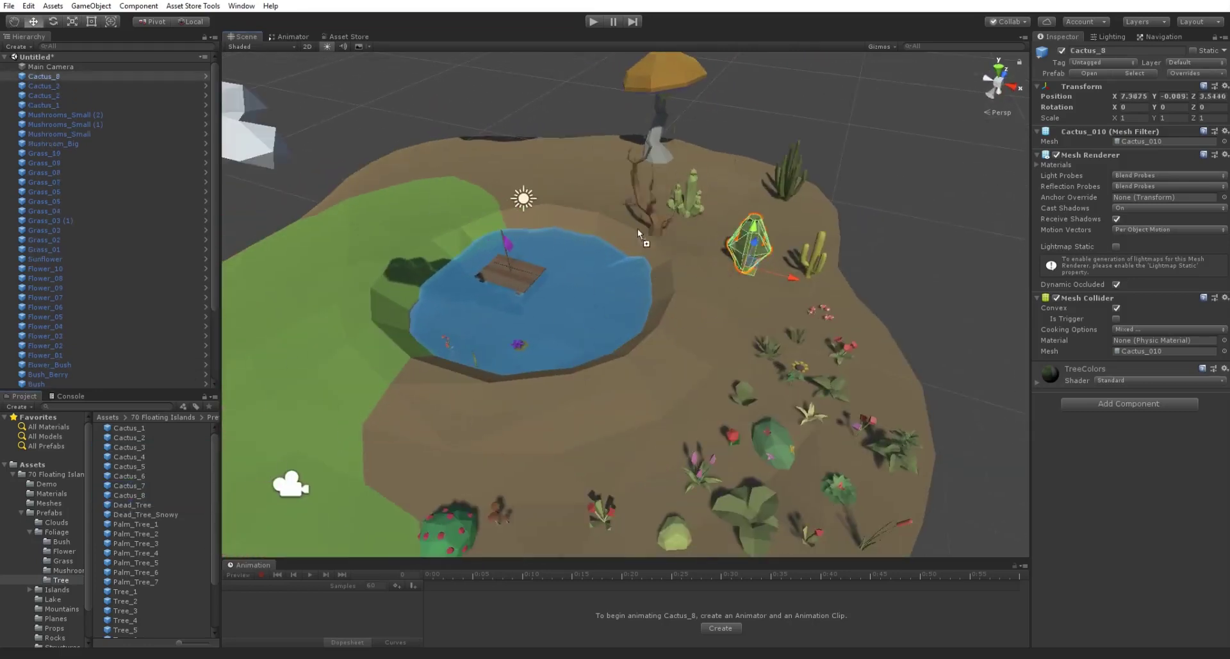
drag(555, 179, 550, 180)
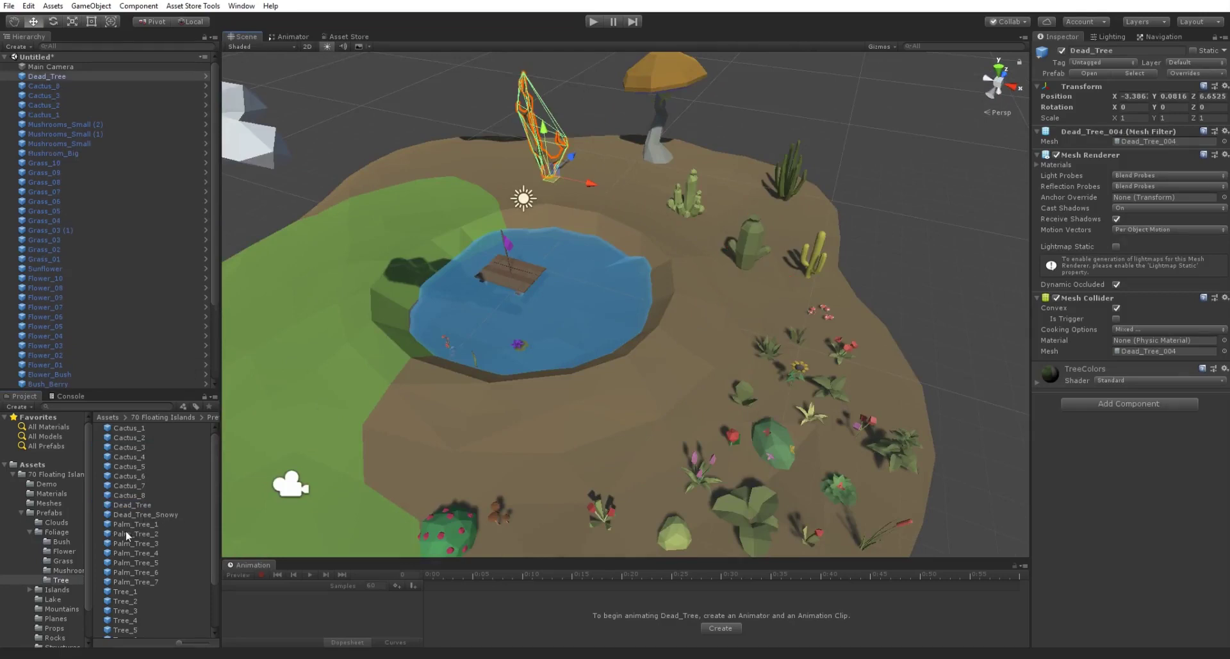
Step: Place two Palm_Tree_5 prefabs on the lake's far shore, scaling the first to about 0.62 and shrinking the second
scroll(126, 529, down, 2)
drag(130, 524, 615, 268)
key(r)
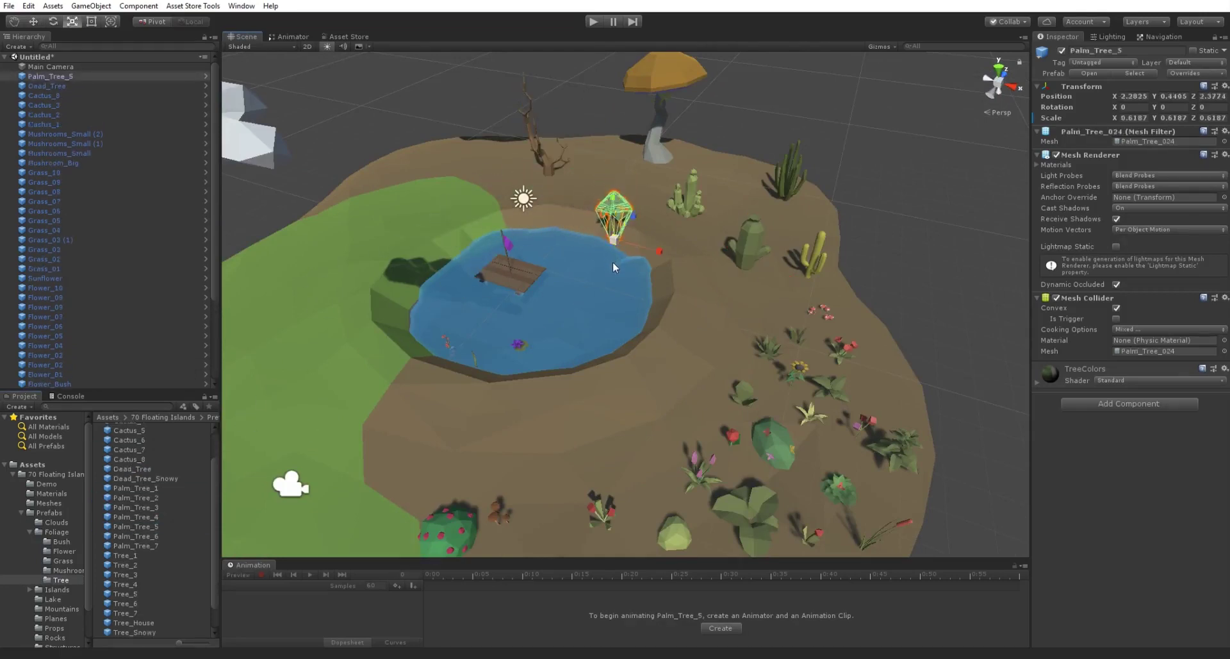
drag(131, 526, 533, 256)
key(r)
Step: Place Palm_Tree_1 on the lake's sandy shore, scaled to about 0.46, and a resized Palm_Tree_2 on the grassy shore
drag(132, 489, 666, 310)
key(w)
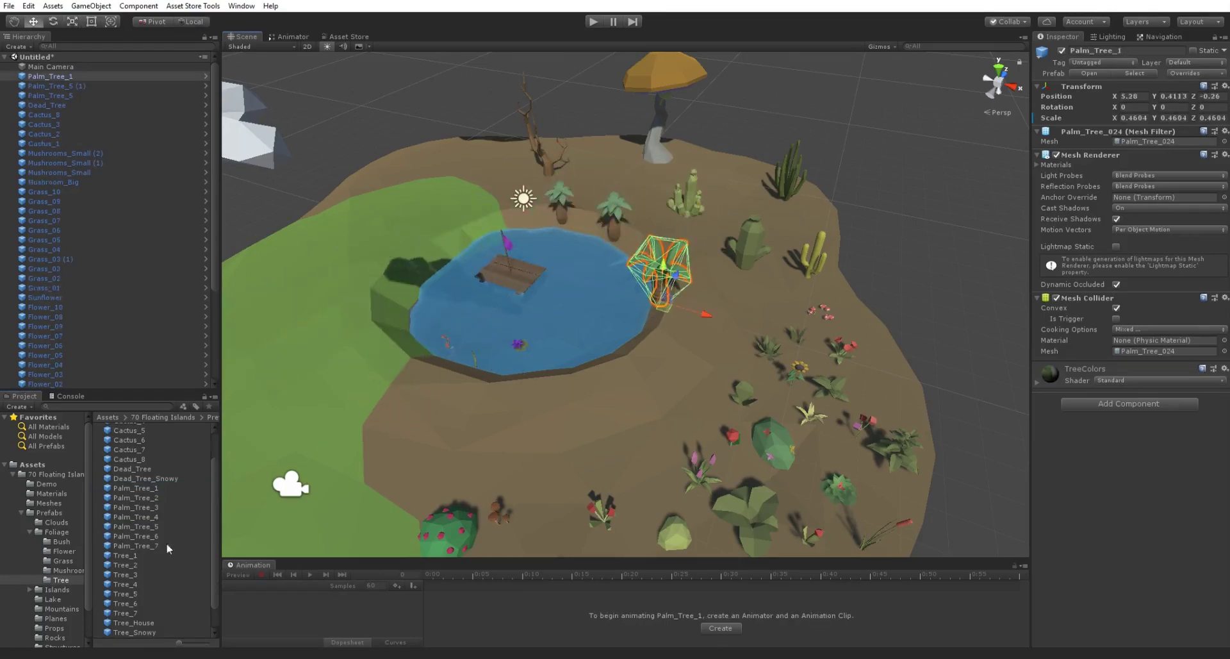
drag(138, 506, 459, 277)
key(r)
key(w)
alt+drag(474, 281, 478, 199)
click(590, 226)
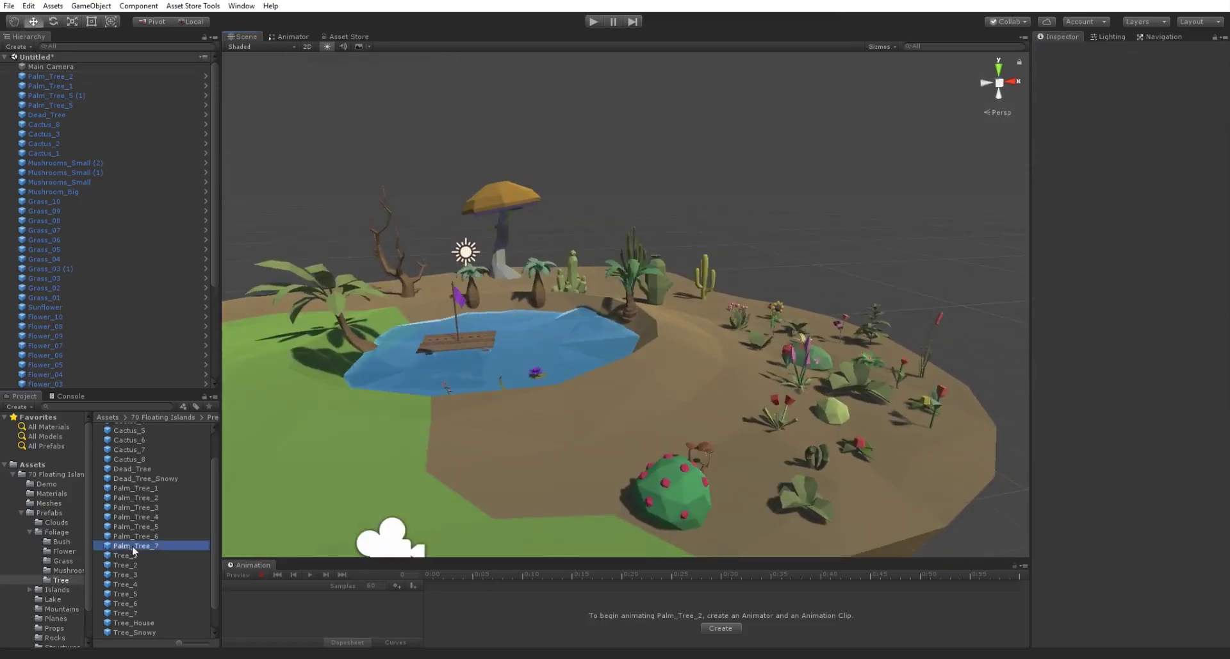
Step: Place Palm_Tree_7 on the lake's shore next to Palm_Tree_1
drag(132, 545, 641, 349)
alt+drag(640, 348, 557, 384)
middle_drag(558, 385, 724, 353)
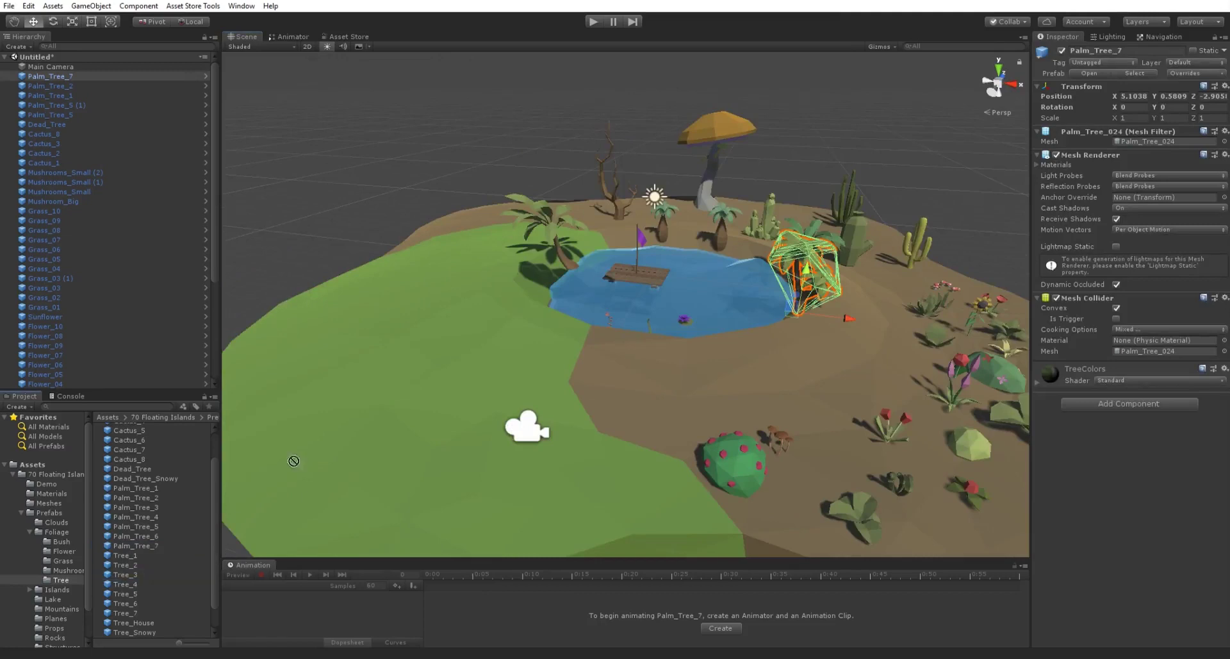
Step: Place Tree_4, a second Palm_Tree_2 and a second Palm_Tree_7 along the outer edge of the grass area
drag(294, 461, 332, 312)
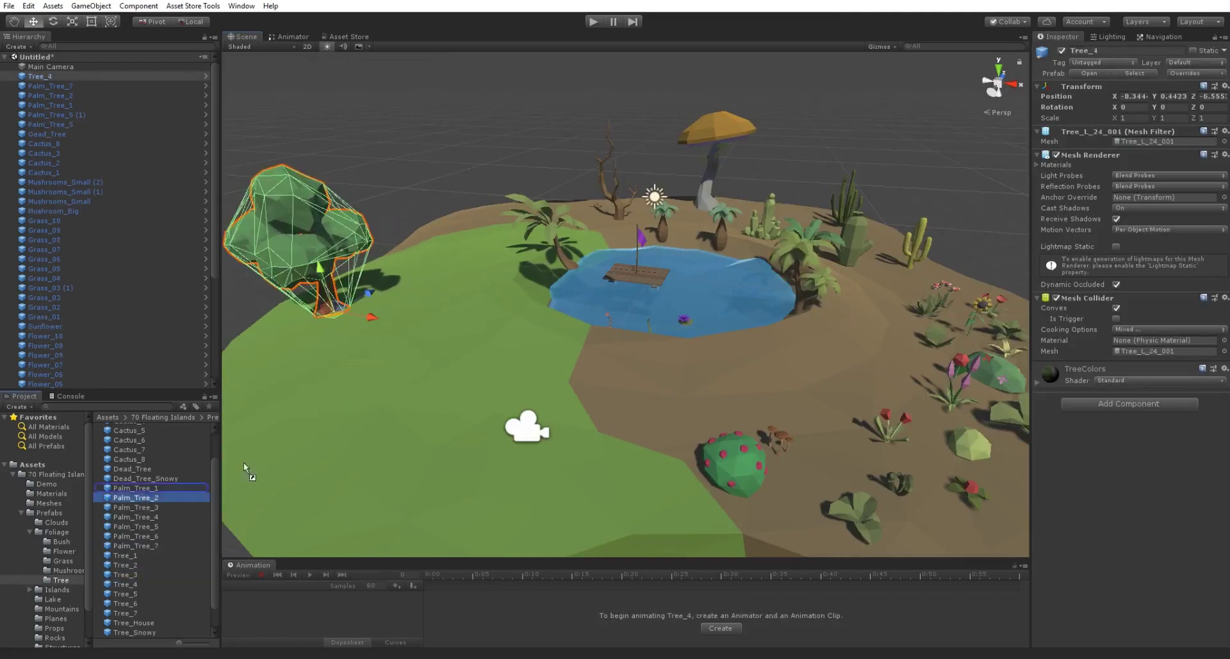
drag(244, 463, 456, 258)
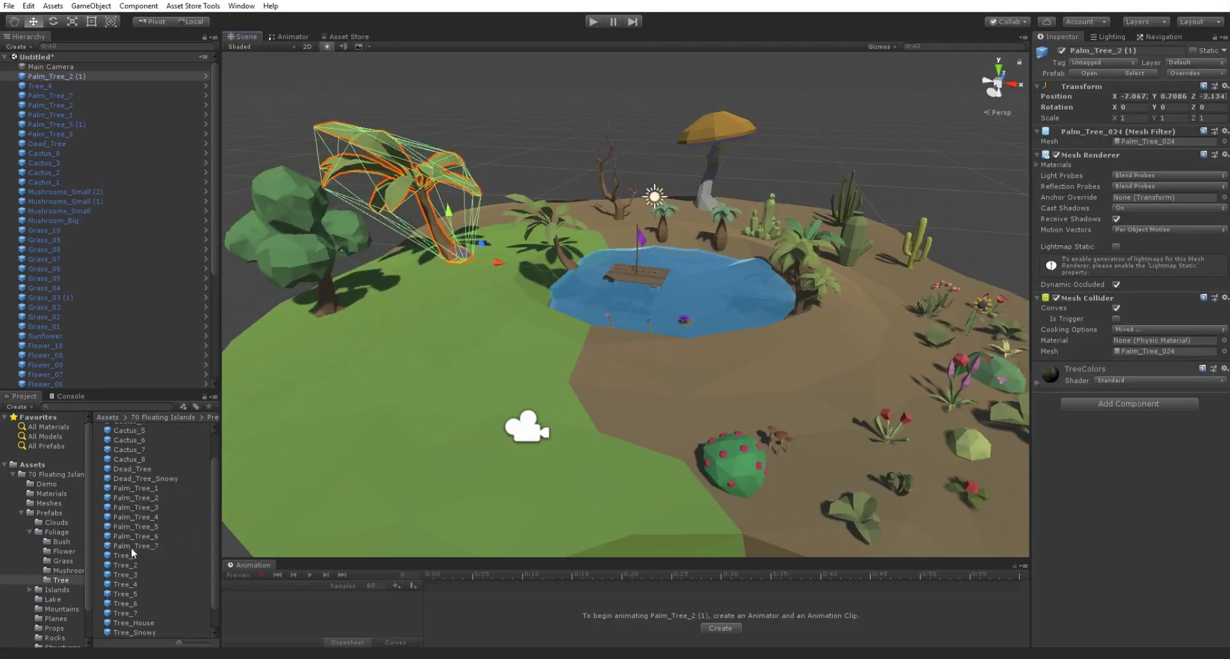
drag(132, 549, 273, 382)
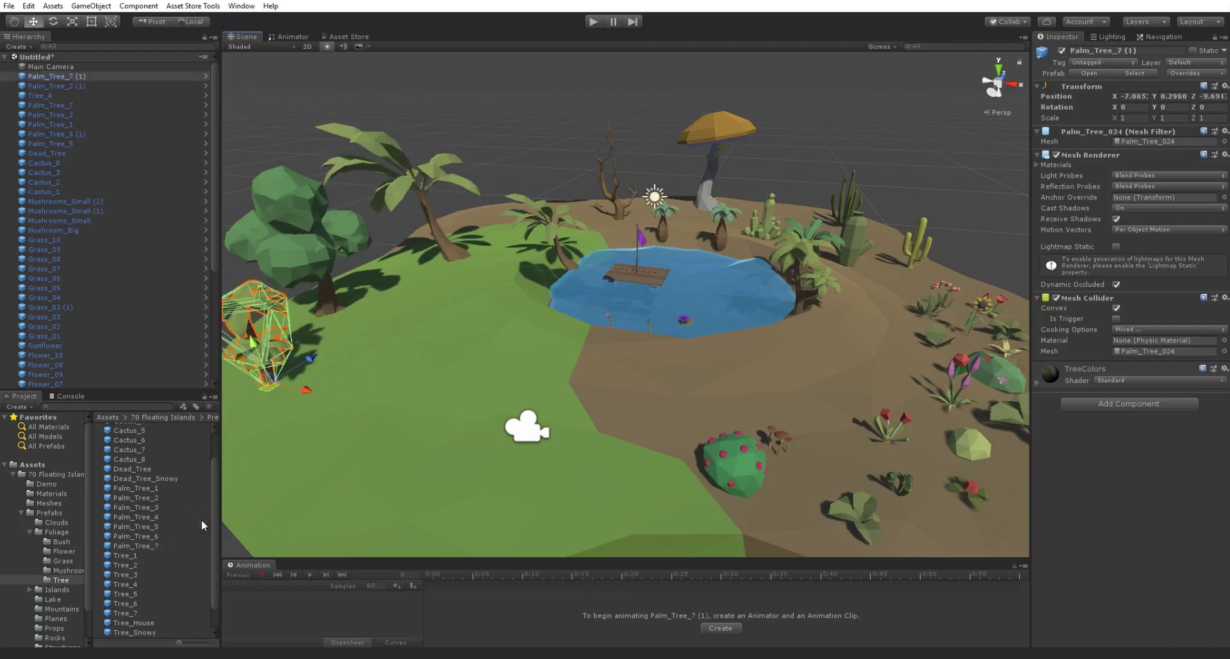
alt+drag(301, 448, 348, 454)
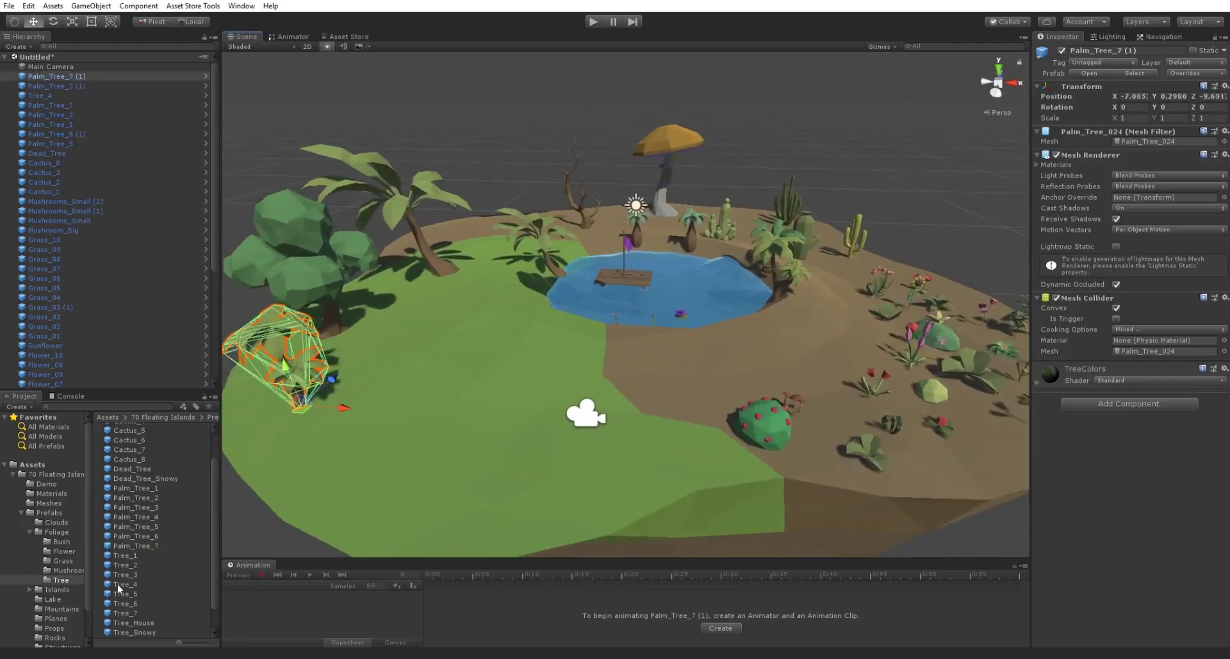
Step: Place Tree_5 and Tree_7 on the grass, scaled to about 0.26 and 0.47
drag(237, 515, 472, 461)
key(r)
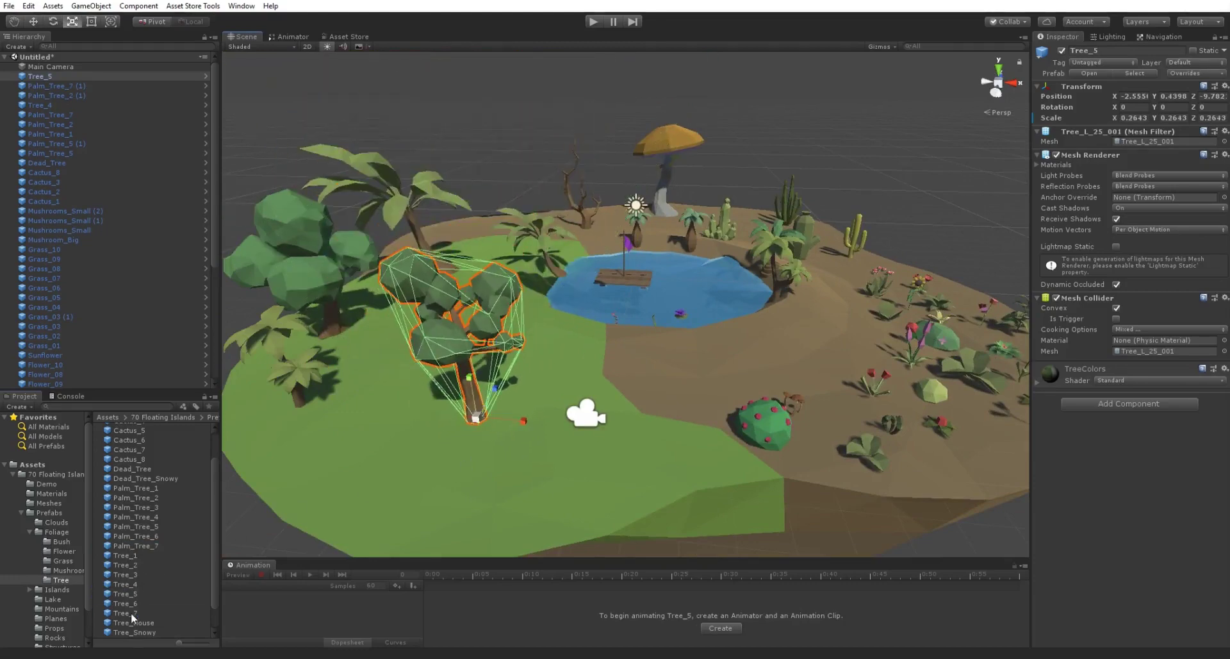
drag(132, 613, 353, 529)
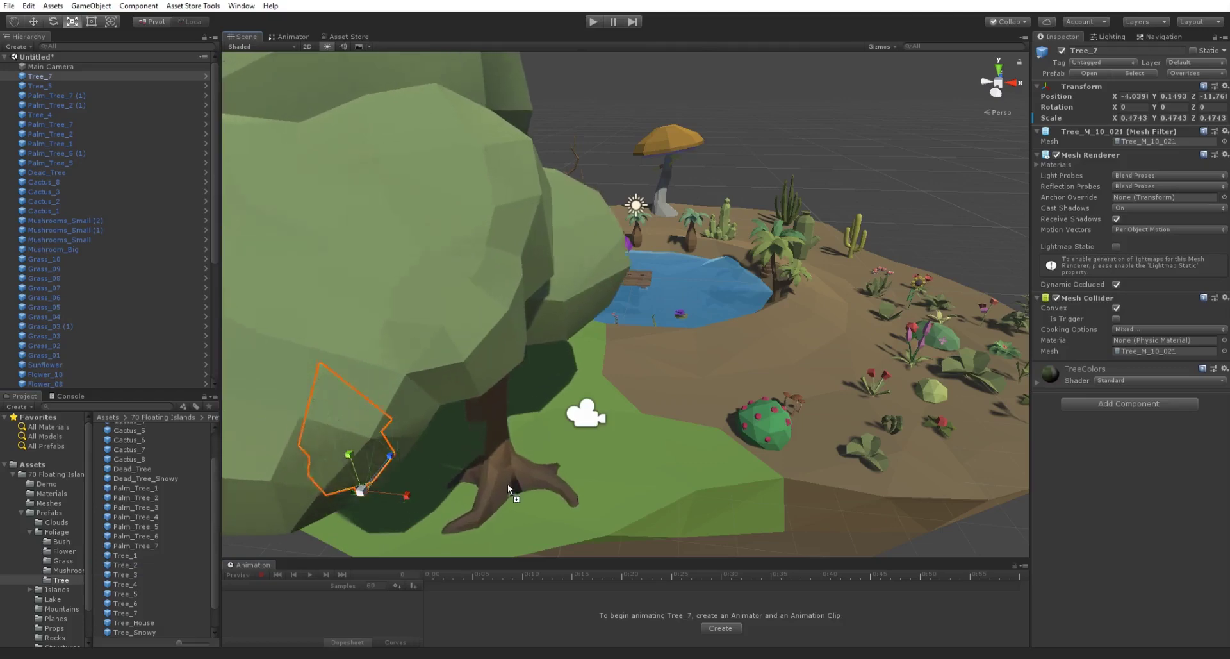
Step: Place Tree_2 near the grass edge at X -0.67, Z -11.45, scaled to about 0.32
click(508, 484)
key(f)
drag(505, 515, 504, 524)
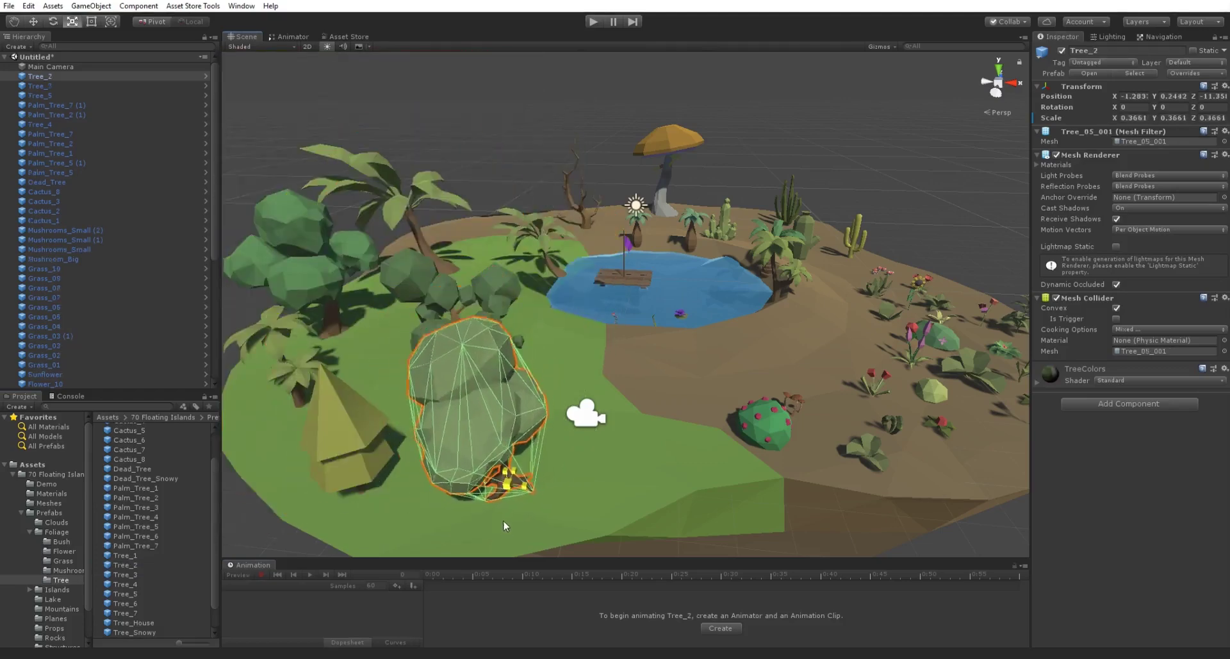
key(w)
alt+drag(538, 391, 417, 437)
mouse_move(399, 380)
mouse_down()
mouse_move(392, 366)
mouse_move(390, 378)
mouse_up()
scroll(154, 525, down, 2)
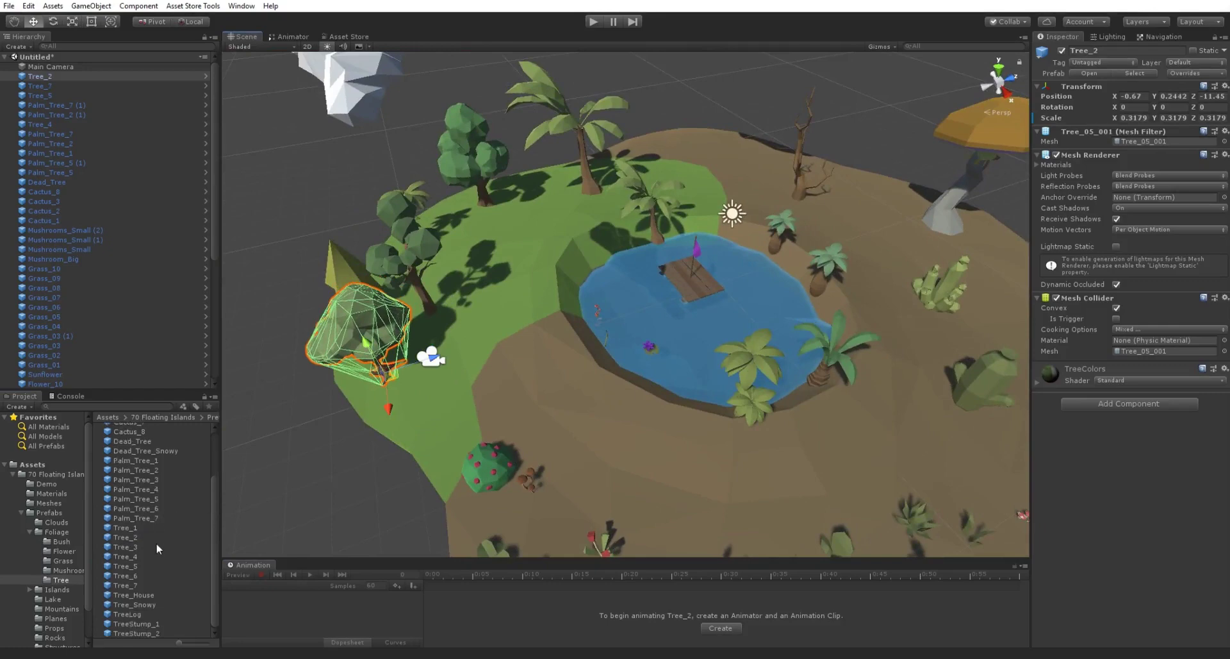
Step: Place a scaled-down Tree_House at the island's far end between the grass and the dead tree, and inspect it up close
drag(142, 593, 714, 205)
key(r)
key(f)
click(492, 199)
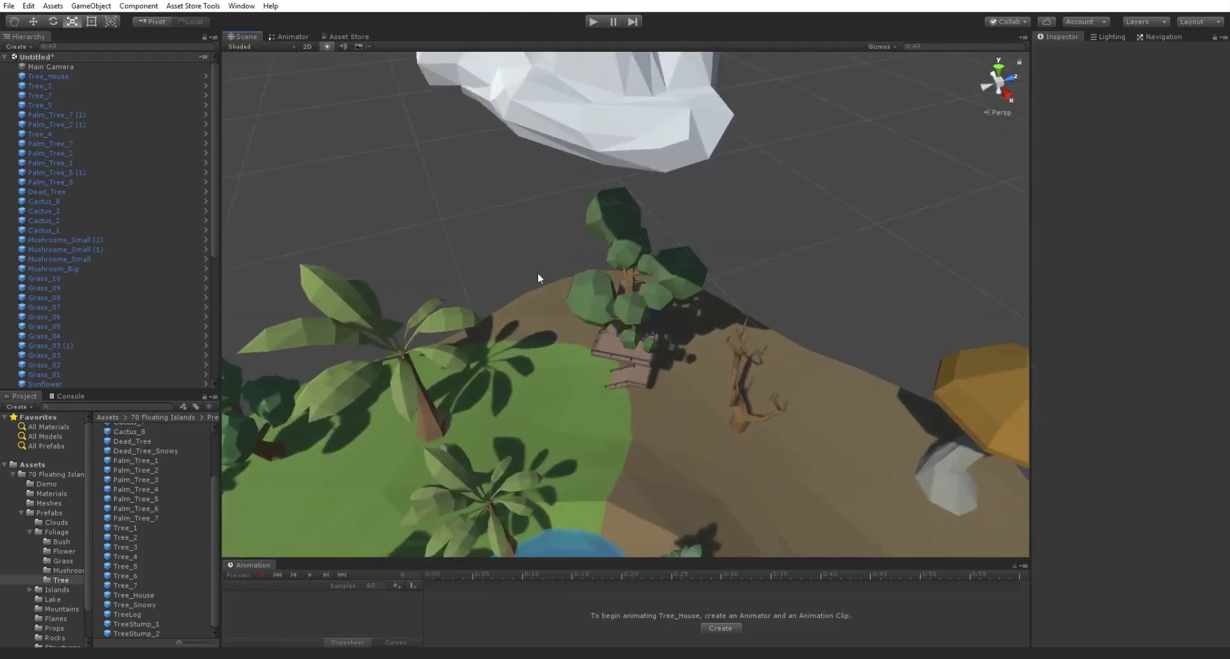
right_drag(537, 272, 33, 173)
key(w)
key(d)
key(s)
alt+drag(33, 173, 483, 218)
Step: Place TreeLog on the bare ground between the dead tree and the cacti
drag(139, 616, 775, 320)
key(f)
click(660, 190)
alt+drag(672, 251, 486, 221)
click(641, 301)
Step: Place TreeStump_1 and TreeStump_2 beside the tree log
alt+drag(641, 301, 228, 494)
drag(147, 628, 779, 432)
drag(164, 634, 613, 455)
alt+drag(613, 455, 925, 235)
click(543, 260)
alt+drag(543, 260, 640, 237)
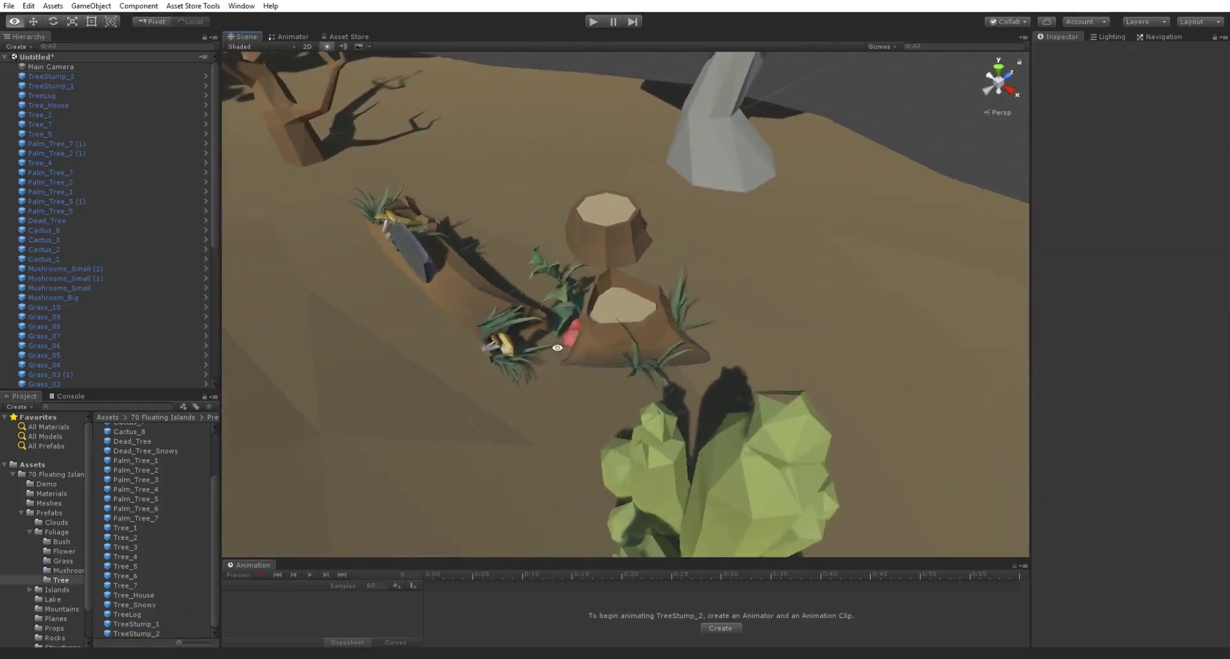
alt+right_drag(641, 237, 436, 379)
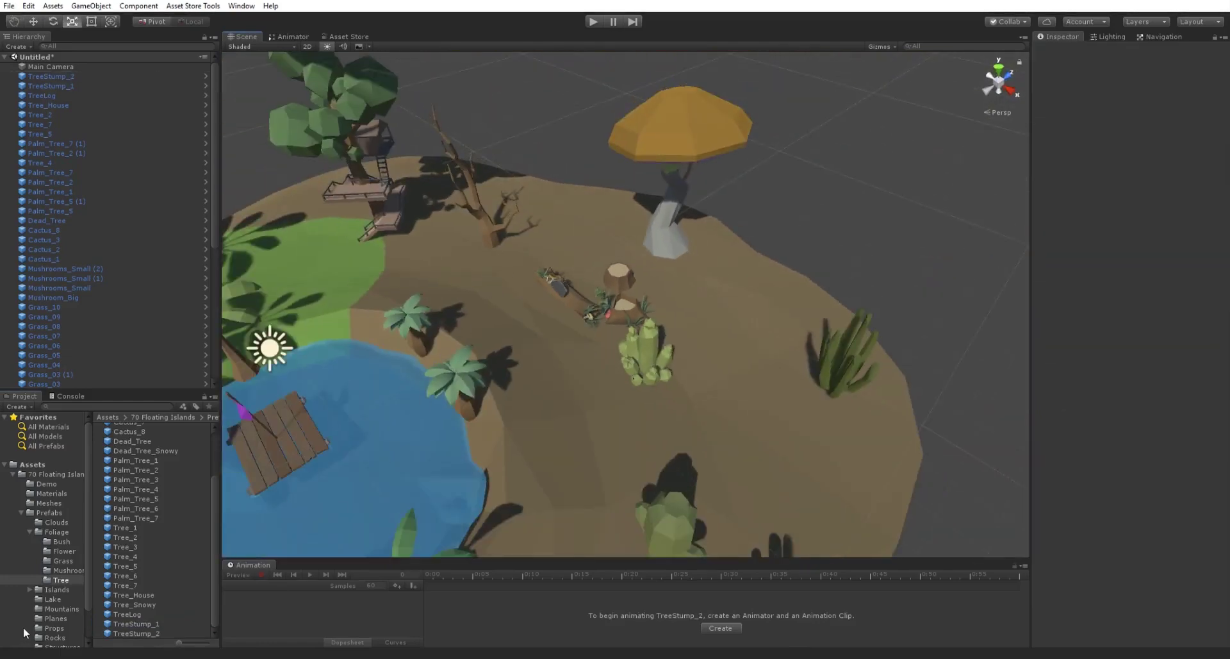
Step: Open the Lake prefab folder, deactivate the Lake object in the scene and place Coral_1 on the lake bed
click(29, 532)
click(33, 552)
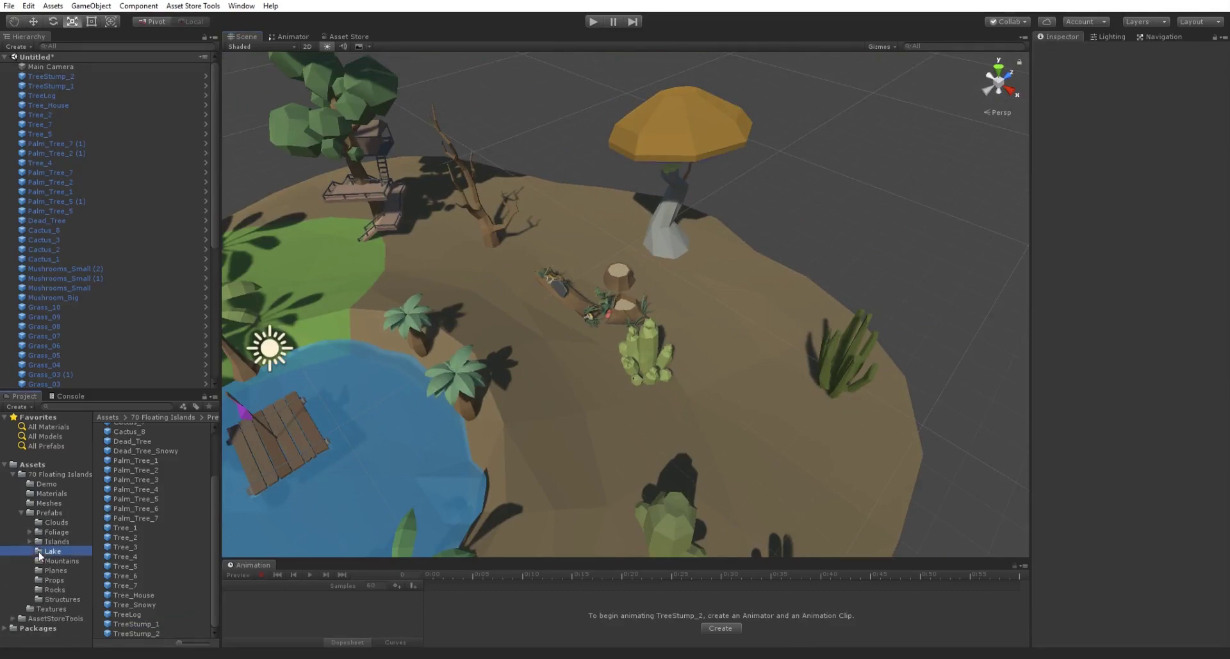
alt+drag(318, 425, 571, 400)
click(593, 395)
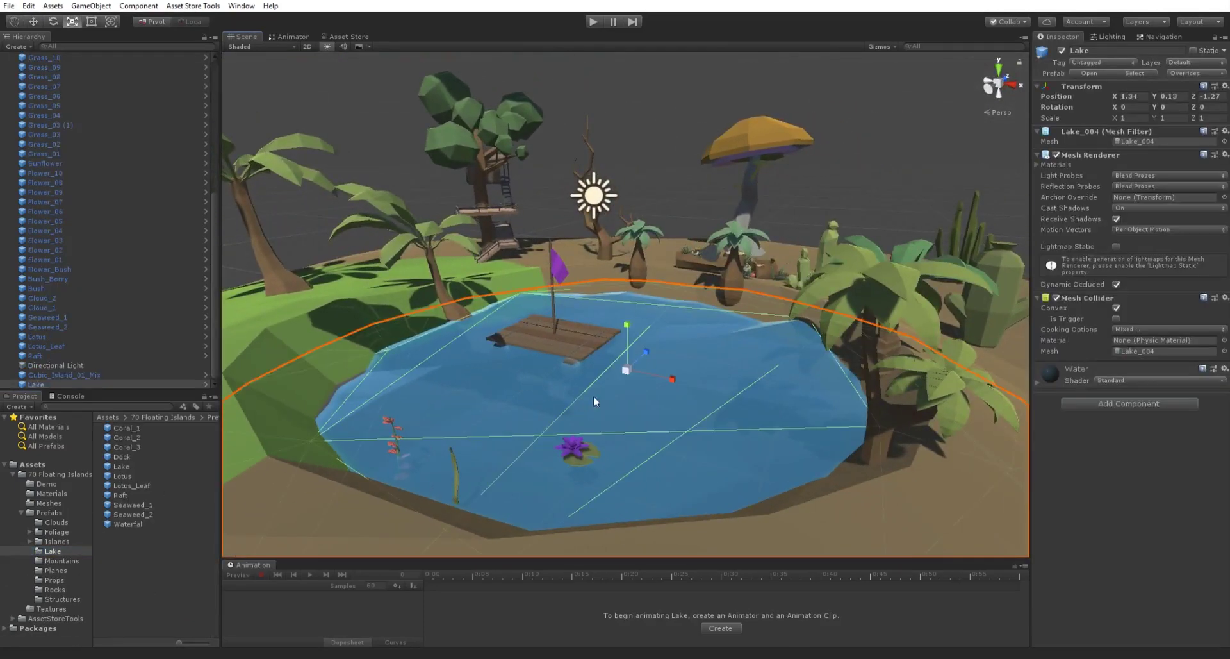
click(1063, 51)
scroll(465, 410, up, 3)
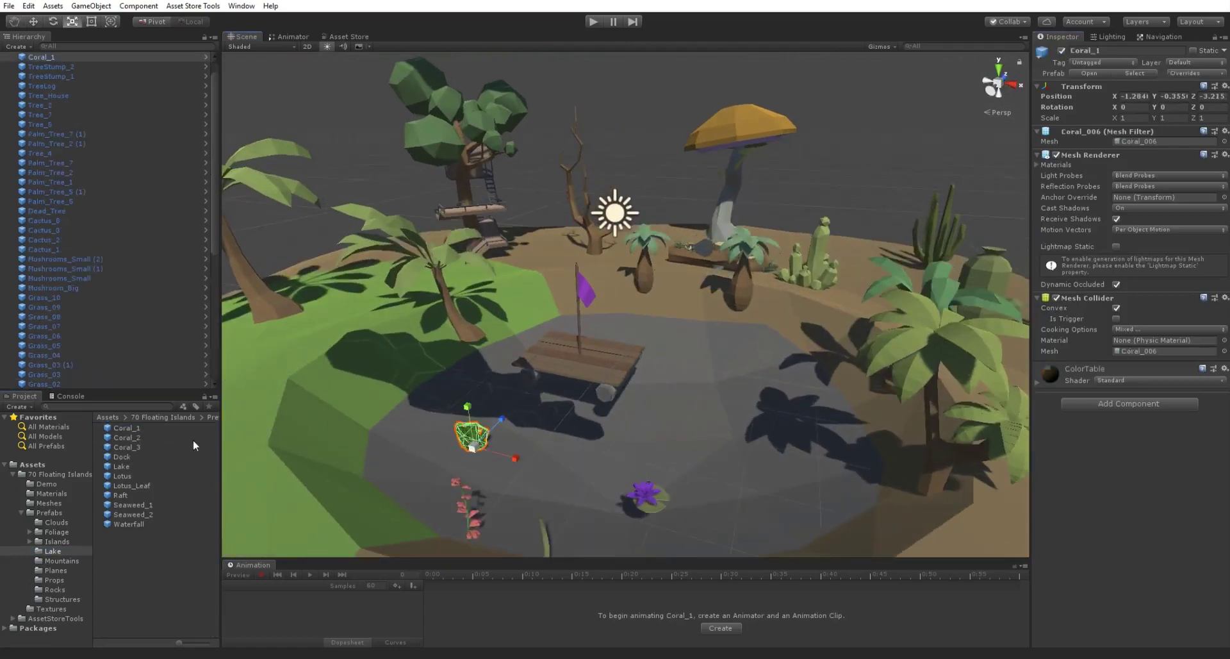
Step: Place Coral_3 and three Coral_2 prefabs around the lake bed
drag(193, 437, 392, 460)
drag(140, 447, 748, 415)
drag(700, 366, 700, 366)
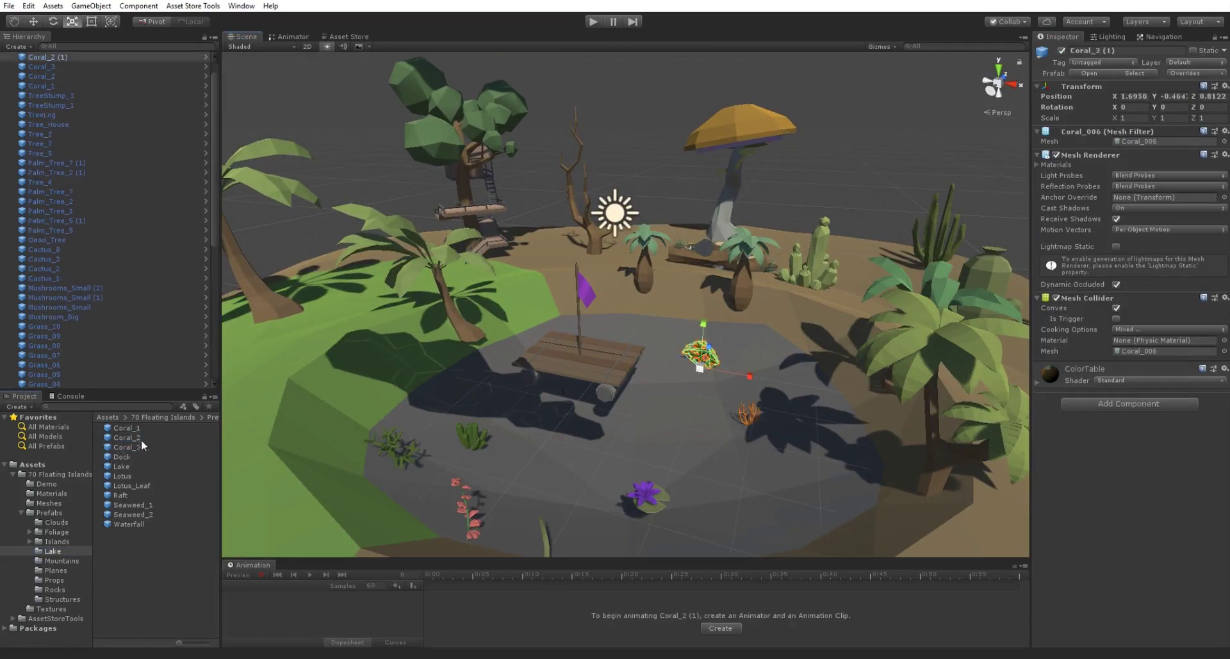
drag(140, 440, 271, 446)
drag(662, 443, 662, 444)
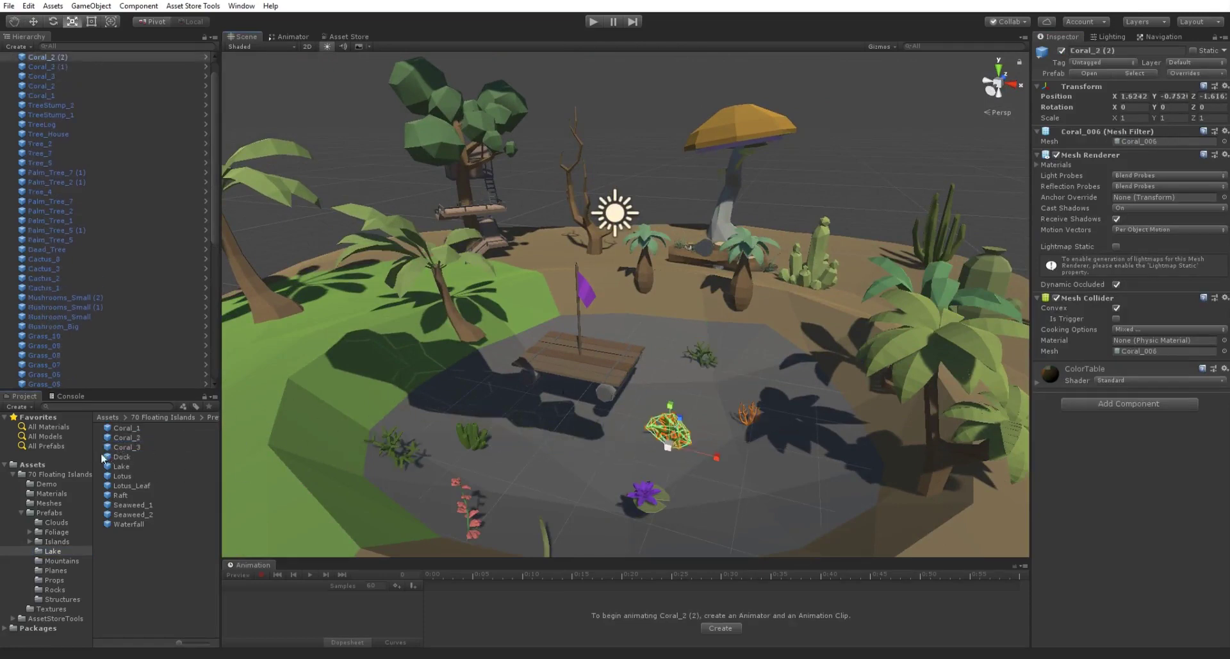
Step: Add two more Coral_3, a second Coral_1 and a fourth Coral_2 to the lake bed
drag(118, 447, 795, 495)
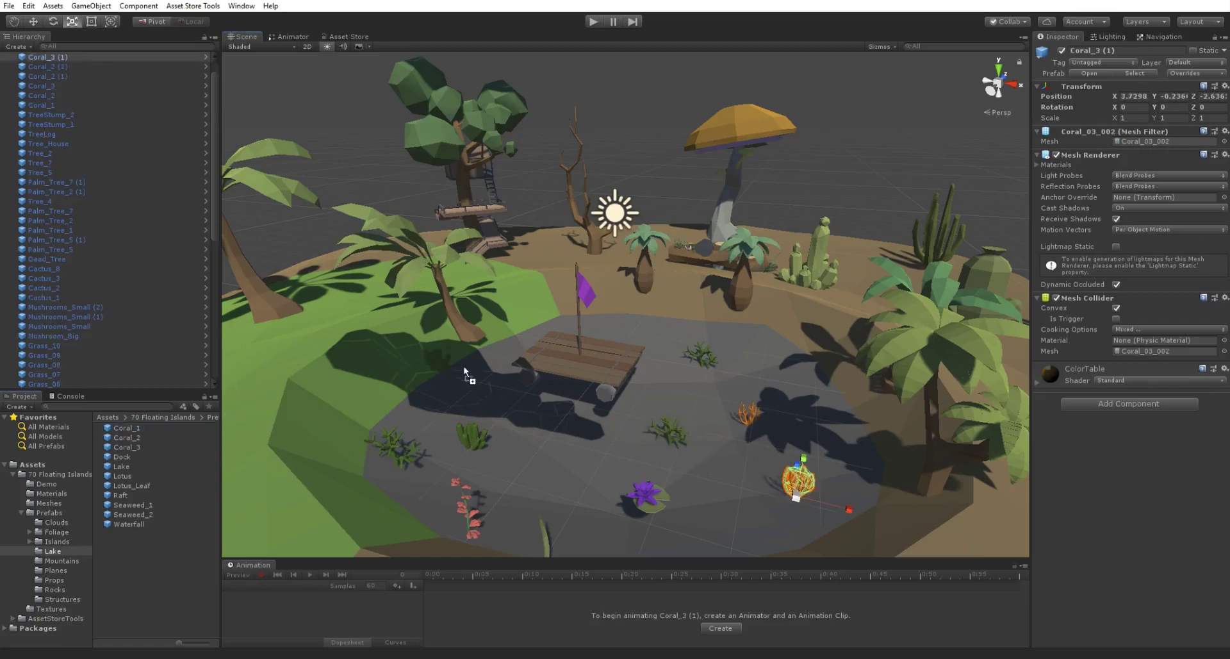
drag(492, 388, 492, 387)
drag(122, 436, 641, 342)
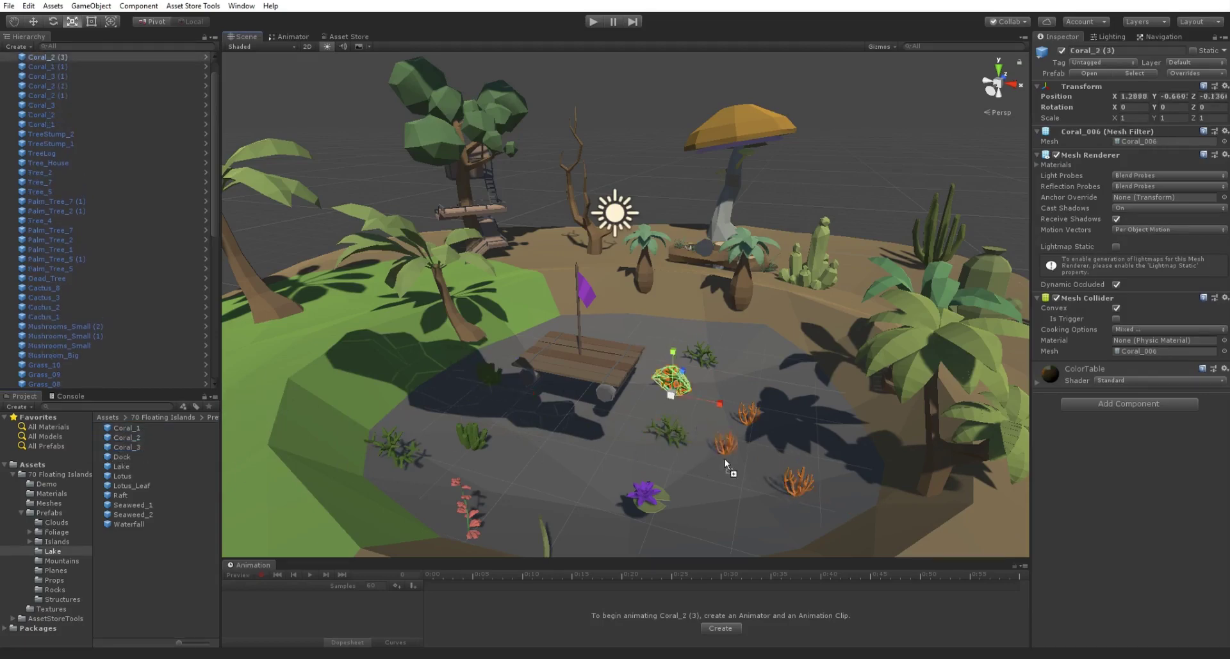
drag(715, 504, 537, 479)
Step: Scale the newest Coral_3 and the second and third Coral_2 together to about 1.38
middle_drag(612, 484, 656, 413)
shift+click(689, 390)
shift+click(716, 328)
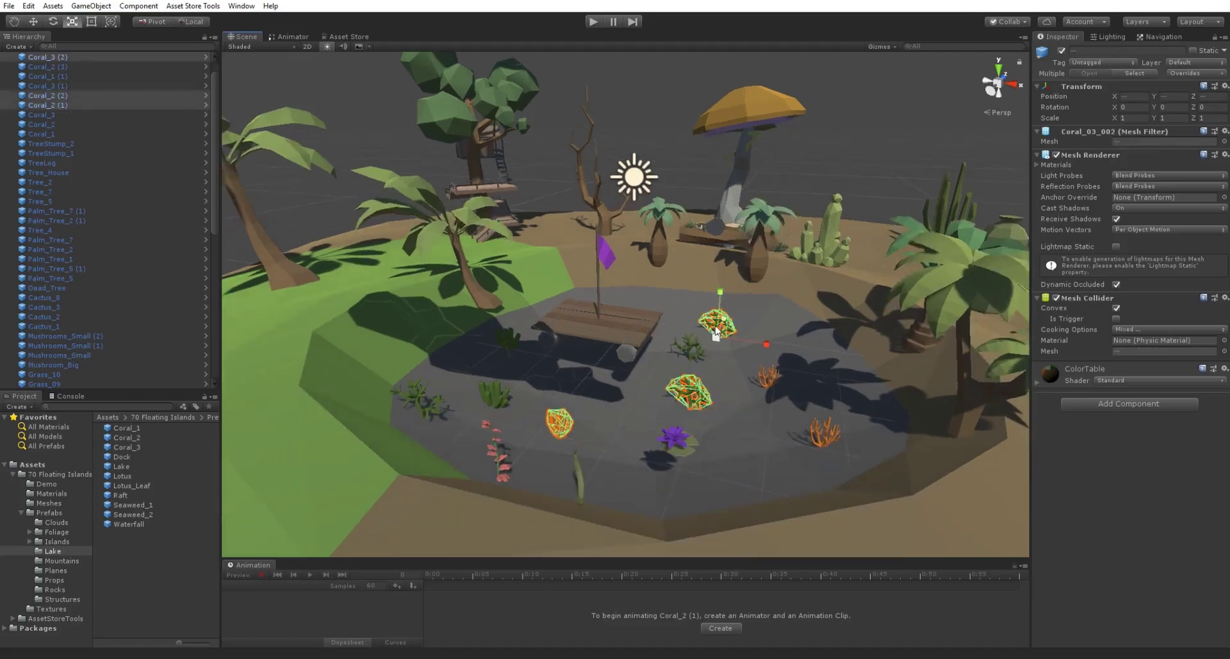
drag(718, 336, 719, 326)
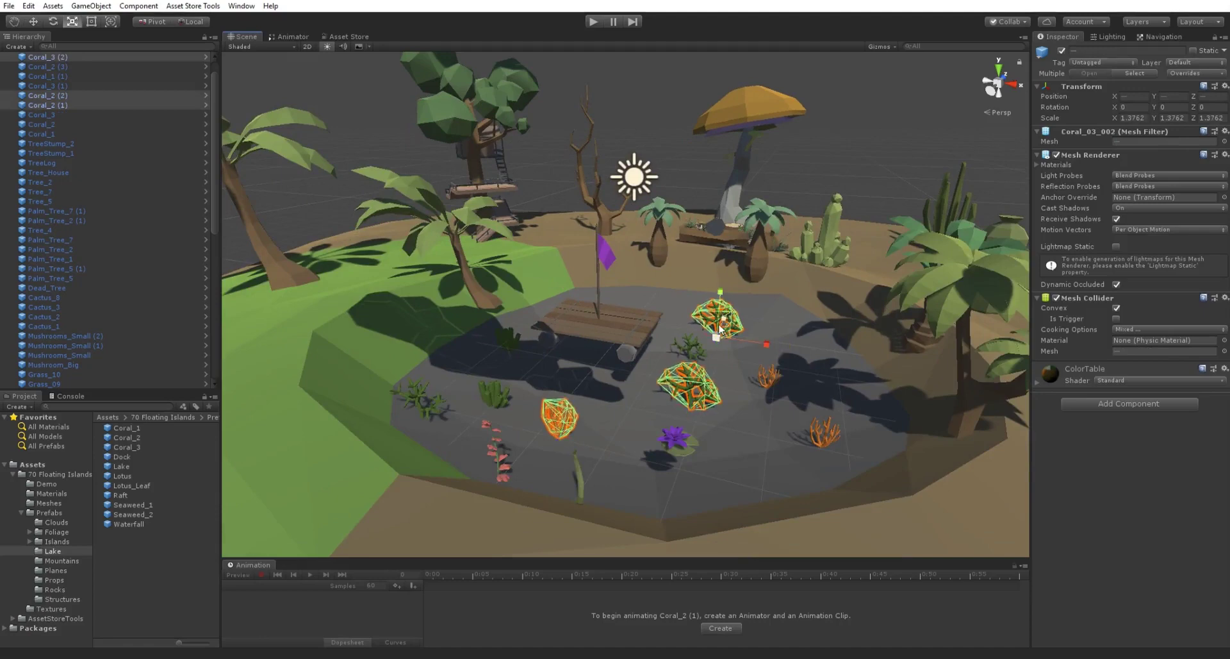
Step: Reactivate the Lake object so the water fills the lake bed again
click(648, 162)
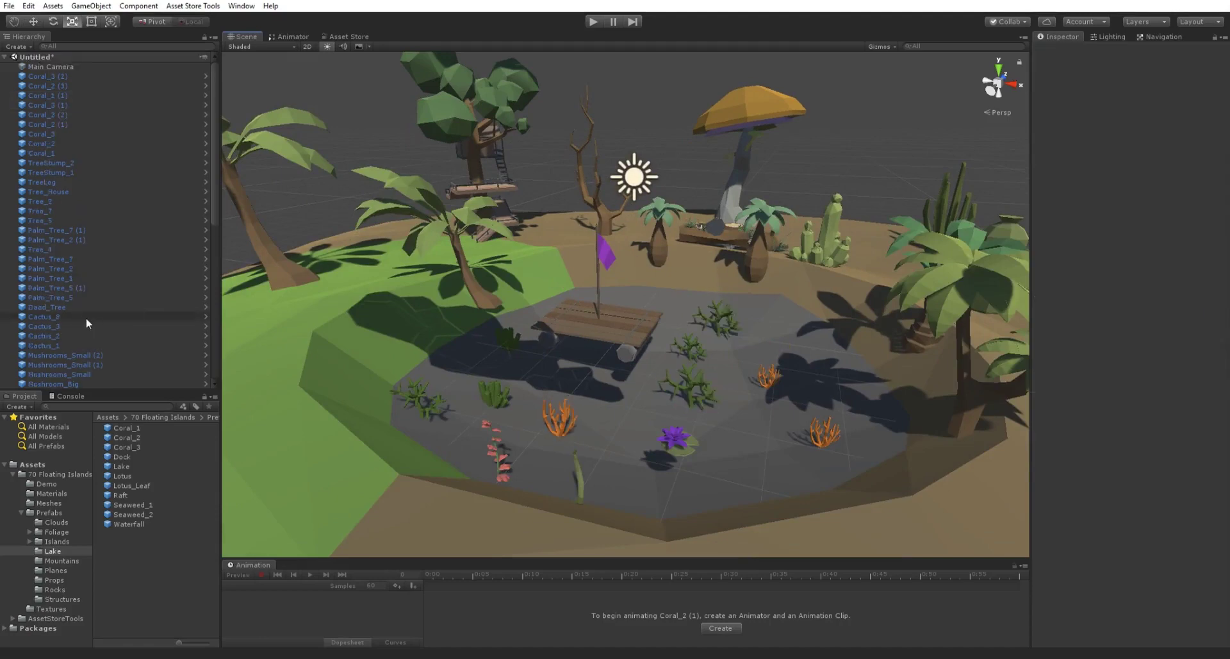
scroll(86, 317, down, 10)
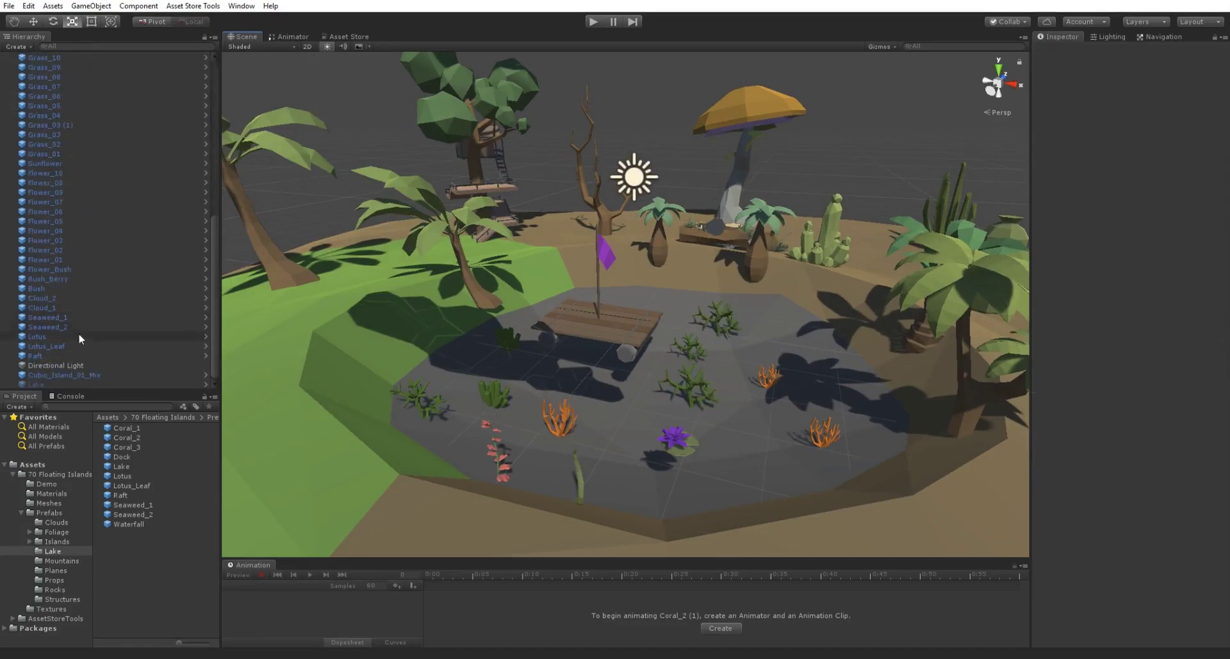
click(82, 385)
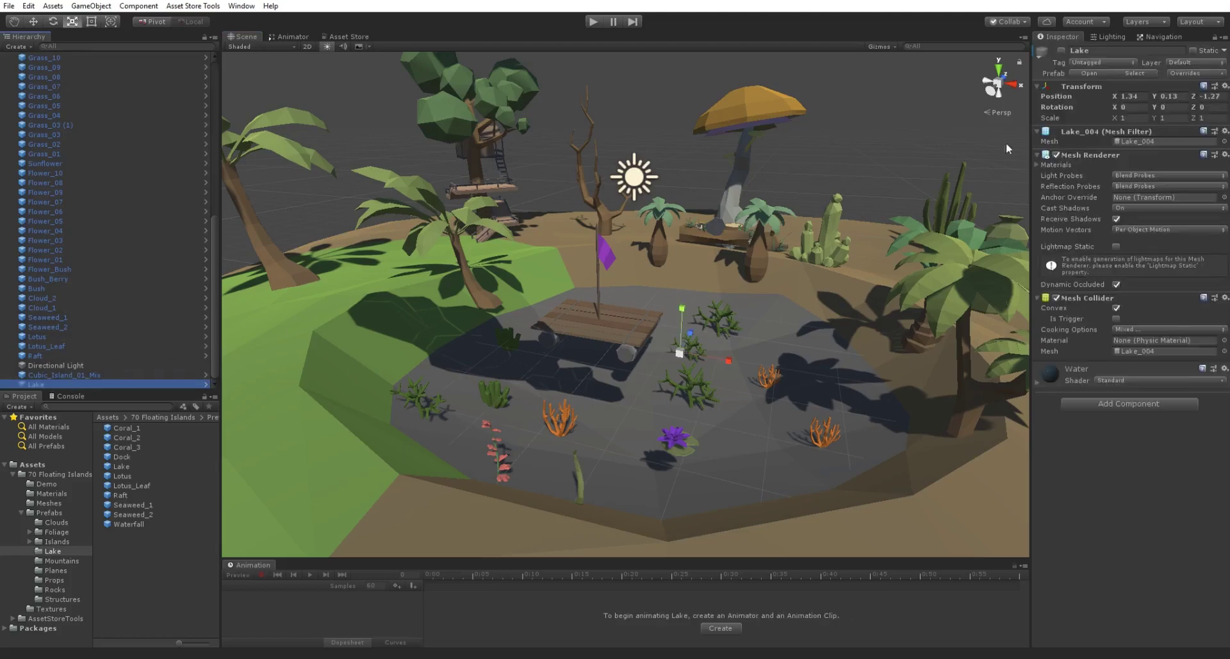
click(1062, 51)
click(674, 189)
alt+drag(655, 276, 654, 391)
right_drag(653, 390, 657, 454)
key(w)
alt+drag(657, 454, 683, 435)
key(s)
right_drag(683, 435, 628, 332)
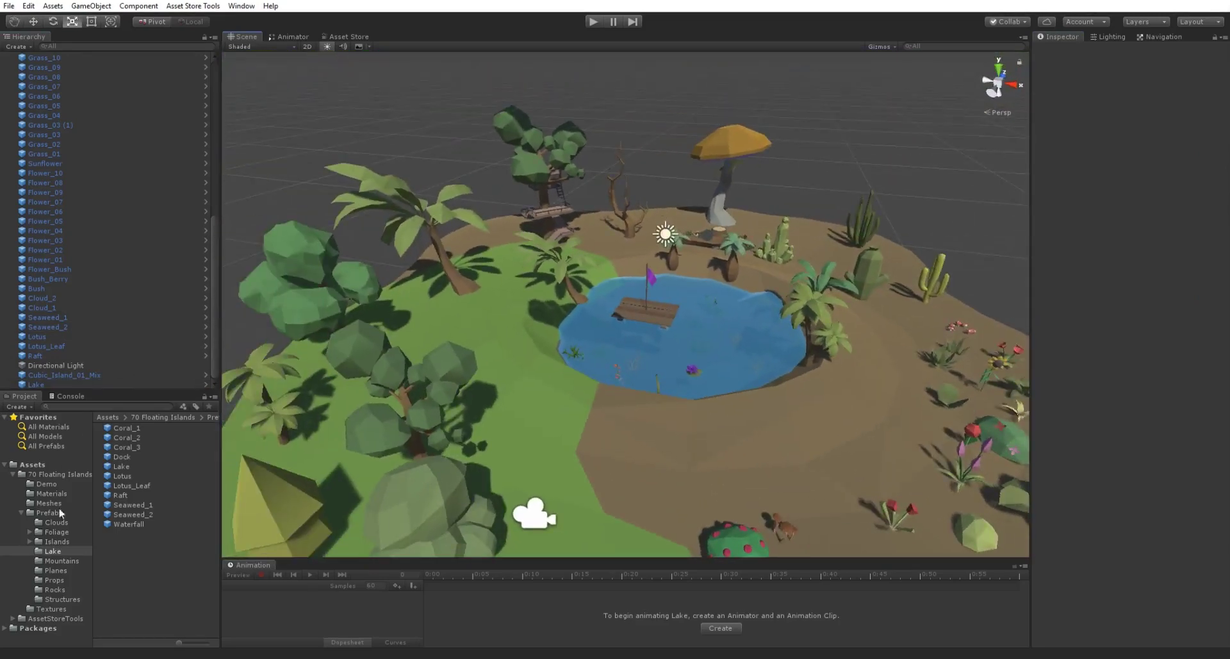
Step: Open the Mountains prefab folder and preview Mountain_2, Mountain_1, Mountain_3 and Mountain_Volcano
click(51, 561)
right_drag(501, 395, 586, 440)
click(117, 438)
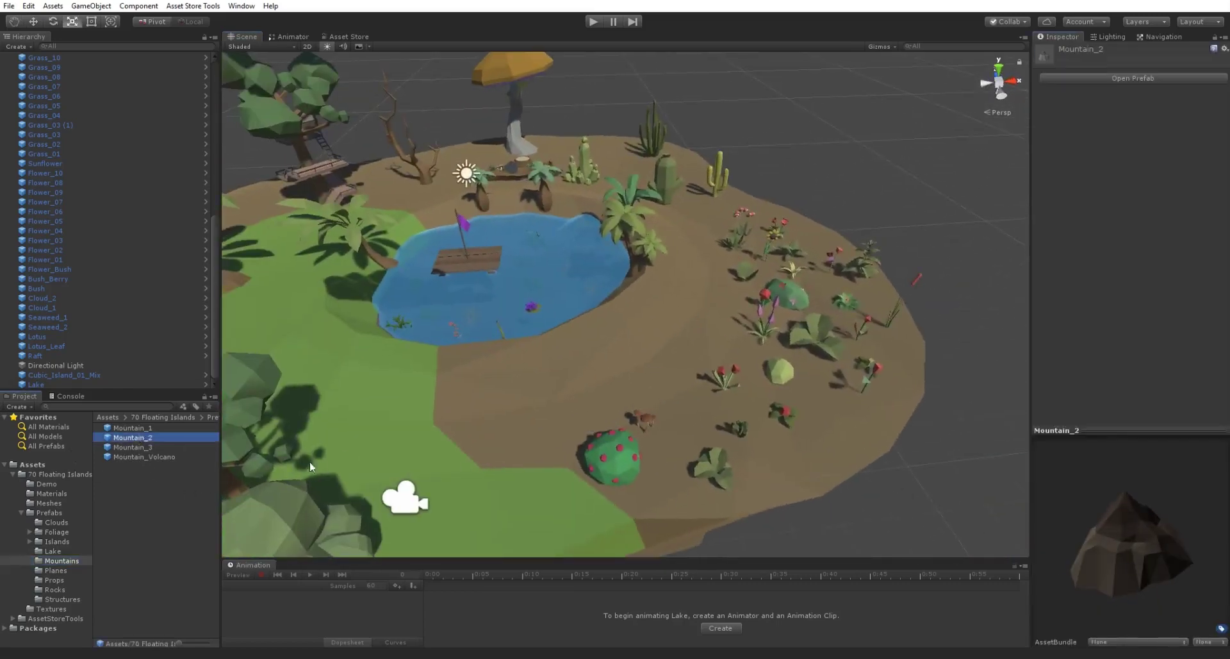
click(129, 428)
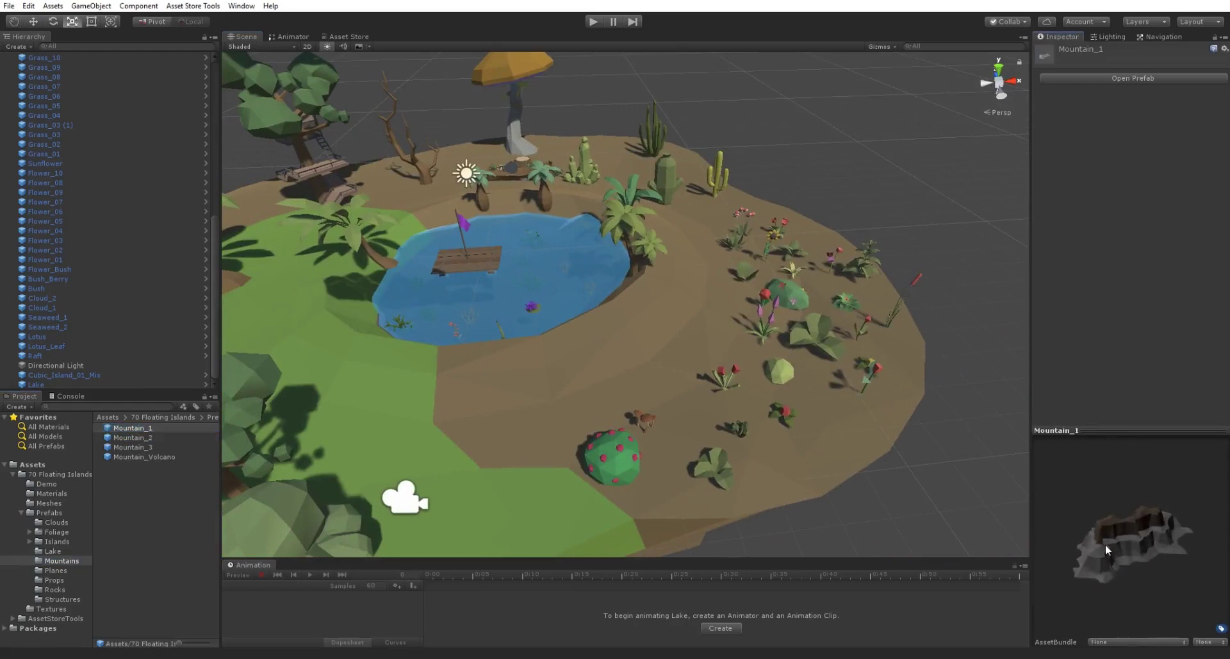
click(133, 448)
drag(1112, 548, 981, 524)
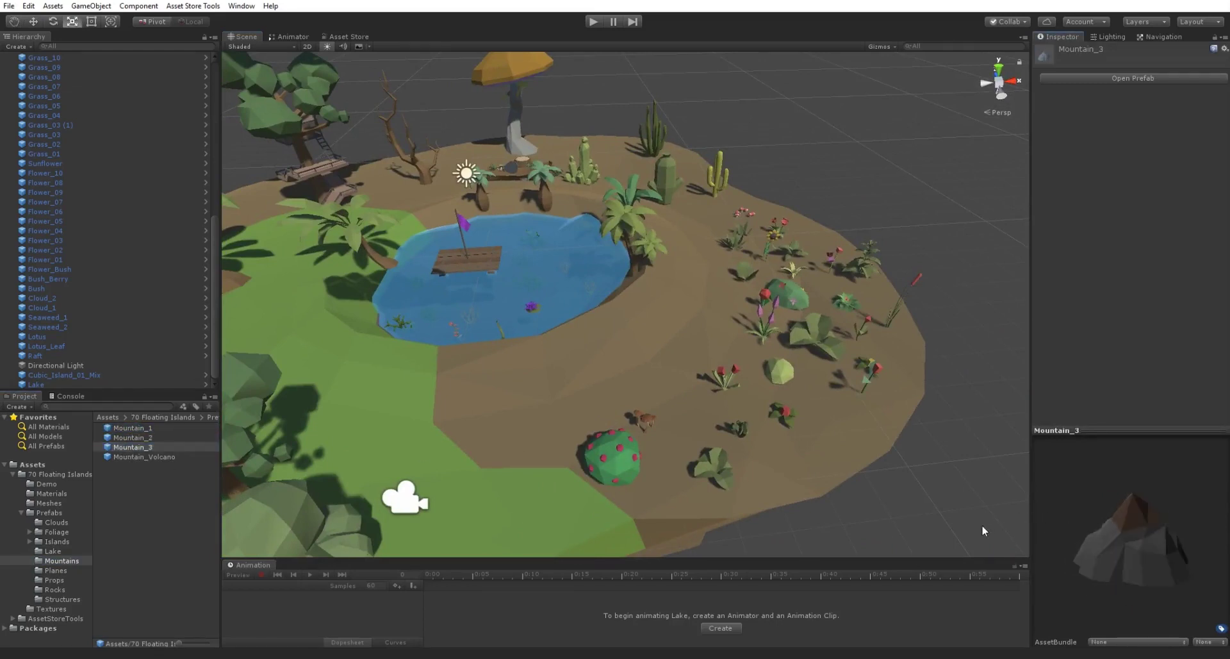
click(144, 457)
drag(1094, 547, 1172, 533)
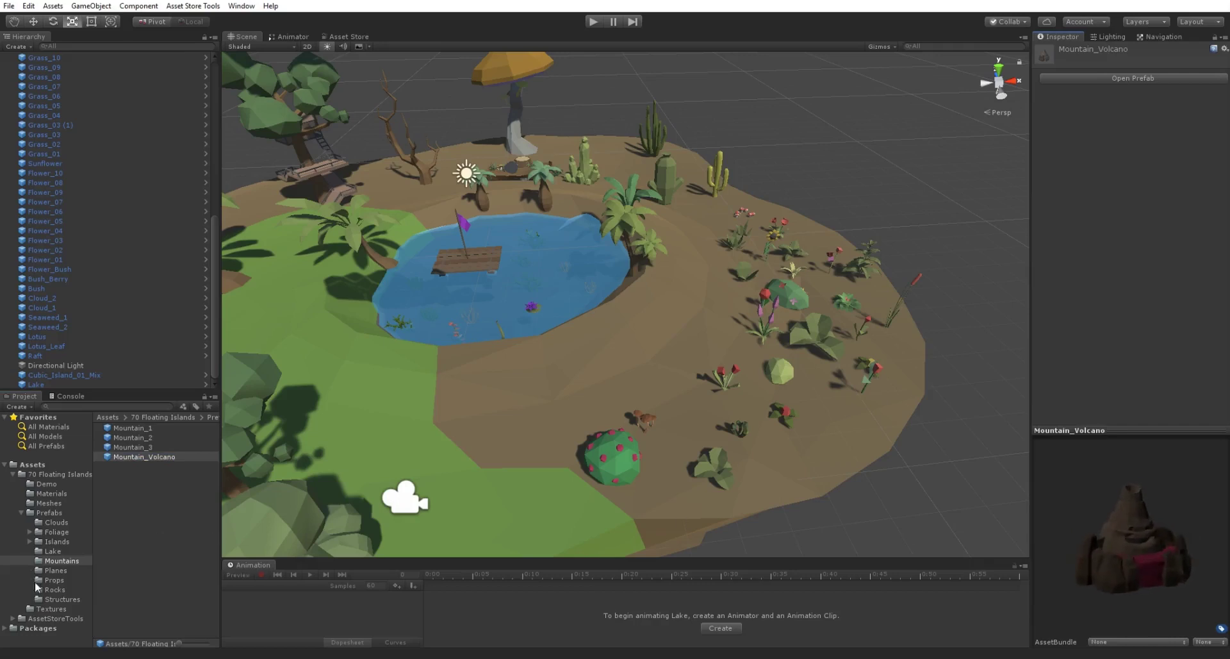
Step: Open the Planes prefab folder and preview the AirPlane, Airship, Balloon and Plane prefabs
click(55, 570)
click(127, 428)
click(123, 437)
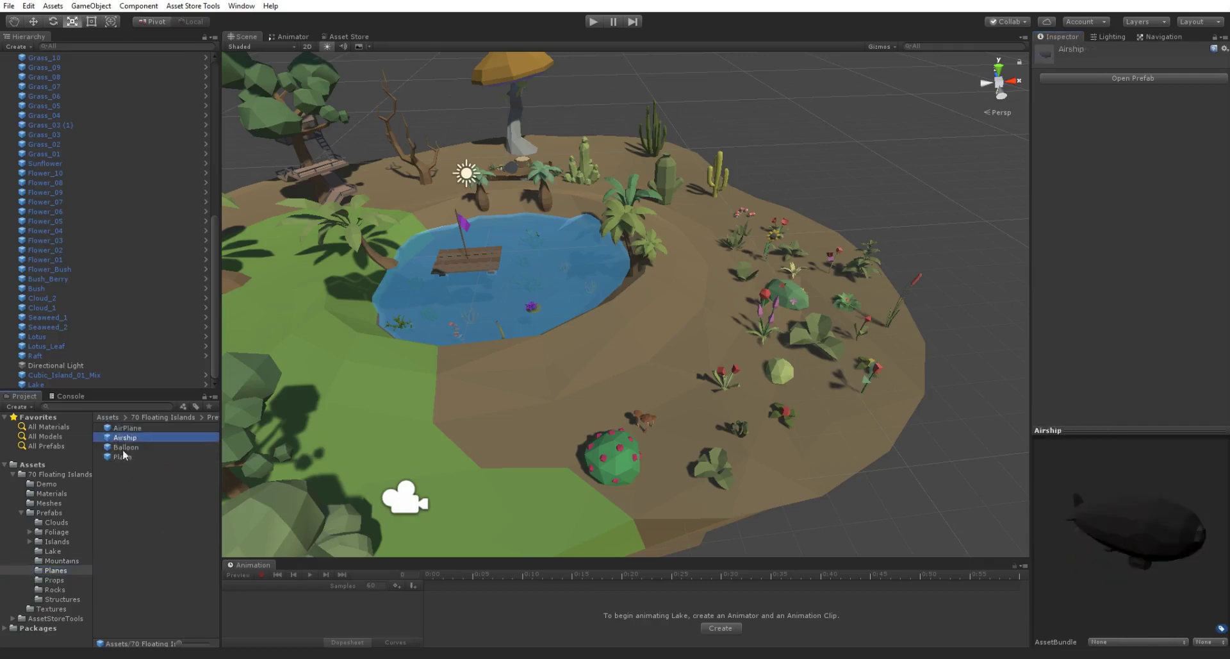
click(119, 463)
click(119, 456)
click(122, 447)
click(122, 437)
click(123, 428)
Step: Place the AirPlane prefab in the scene, scale it to about 0.35 and raise it above the island
drag(143, 429, 365, 392)
alt+drag(458, 449, 400, 175)
scroll(399, 175, down, 7)
key(w)
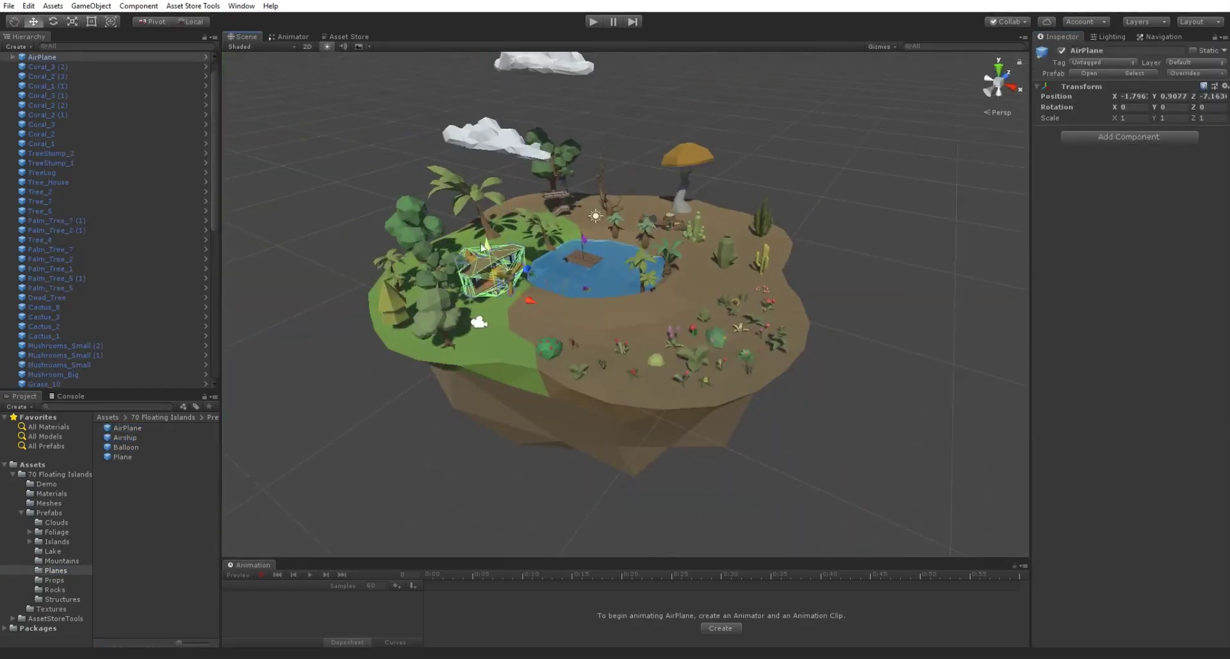
drag(485, 250, 471, 212)
key(r)
key(w)
drag(461, 115, 505, 110)
key(r)
Step: Lower the airplane to a Y position of about 9.19 and tilt it about -13.7 degrees around Z
key(f)
alt+drag(469, 204, 477, 163)
key(e)
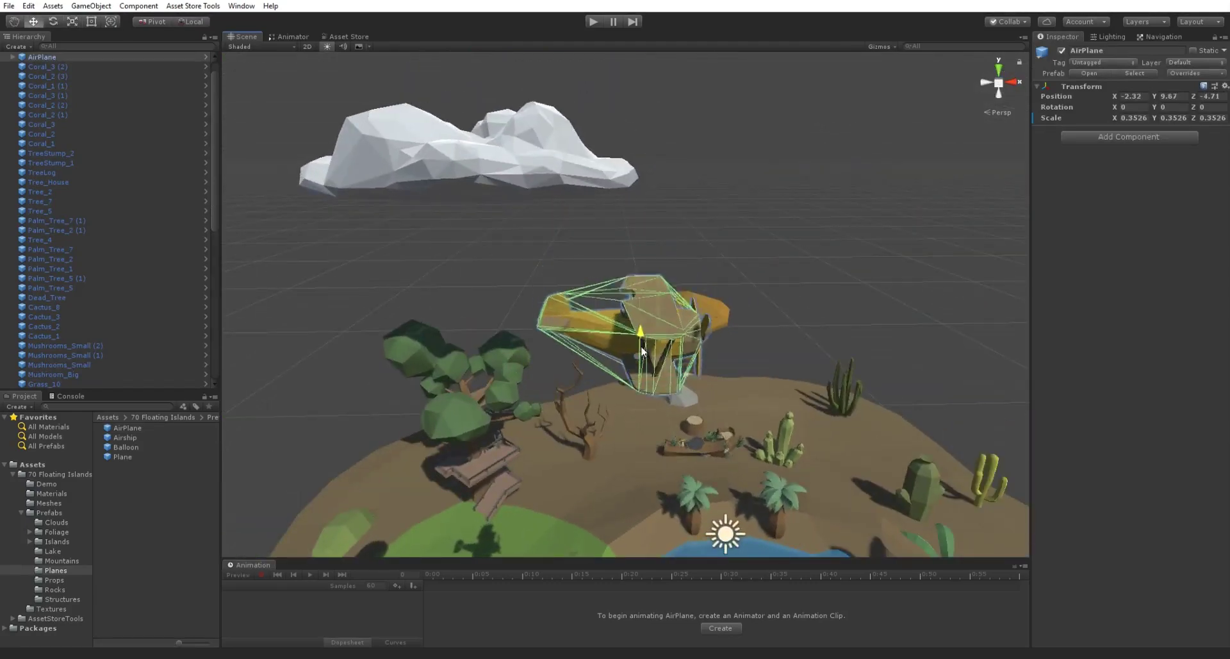
drag(622, 387, 635, 375)
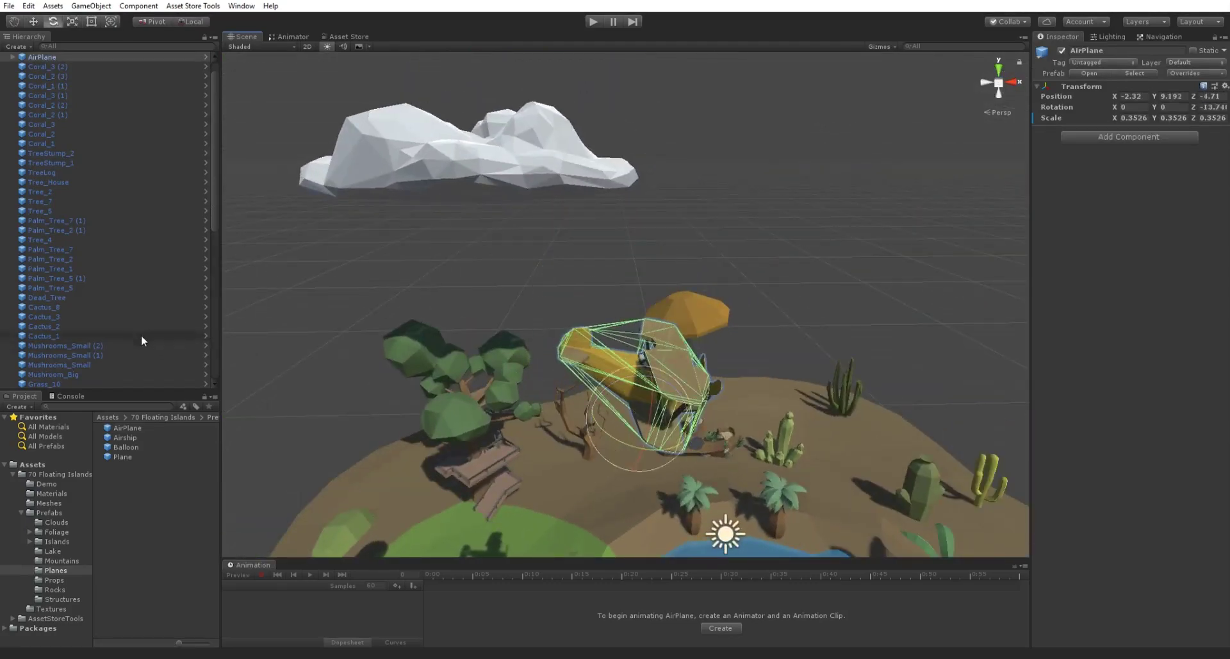
Step: Rotate the airplane's AirPlane_Blades child to spin the propeller, and collapse the AirPlane hierarchy again
scroll(140, 334, up, 2)
click(13, 76)
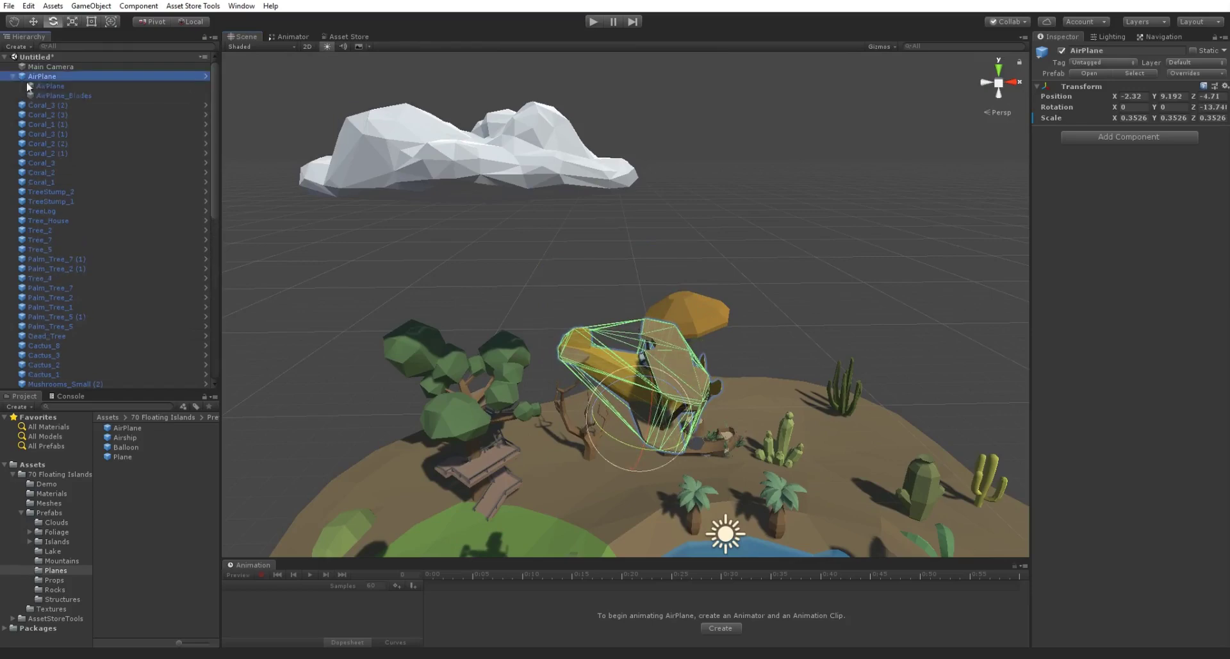
double_click(56, 95)
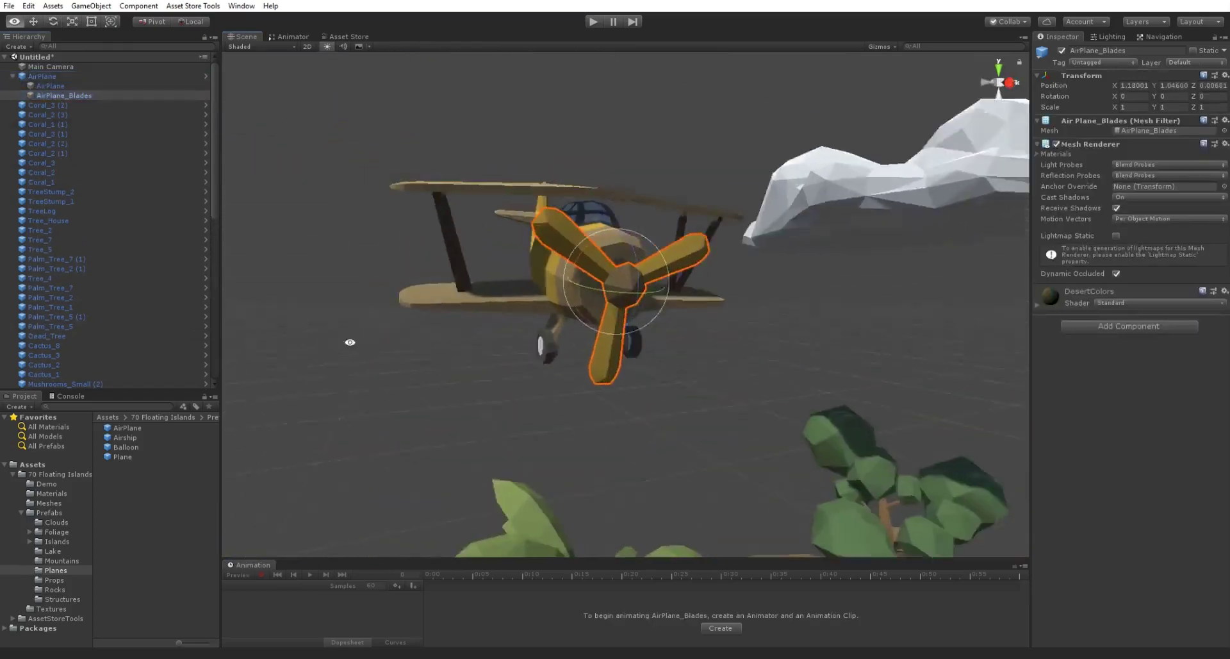
alt+drag(265, 369, 404, 368)
drag(578, 256, 885, 288)
click(884, 289)
click(12, 77)
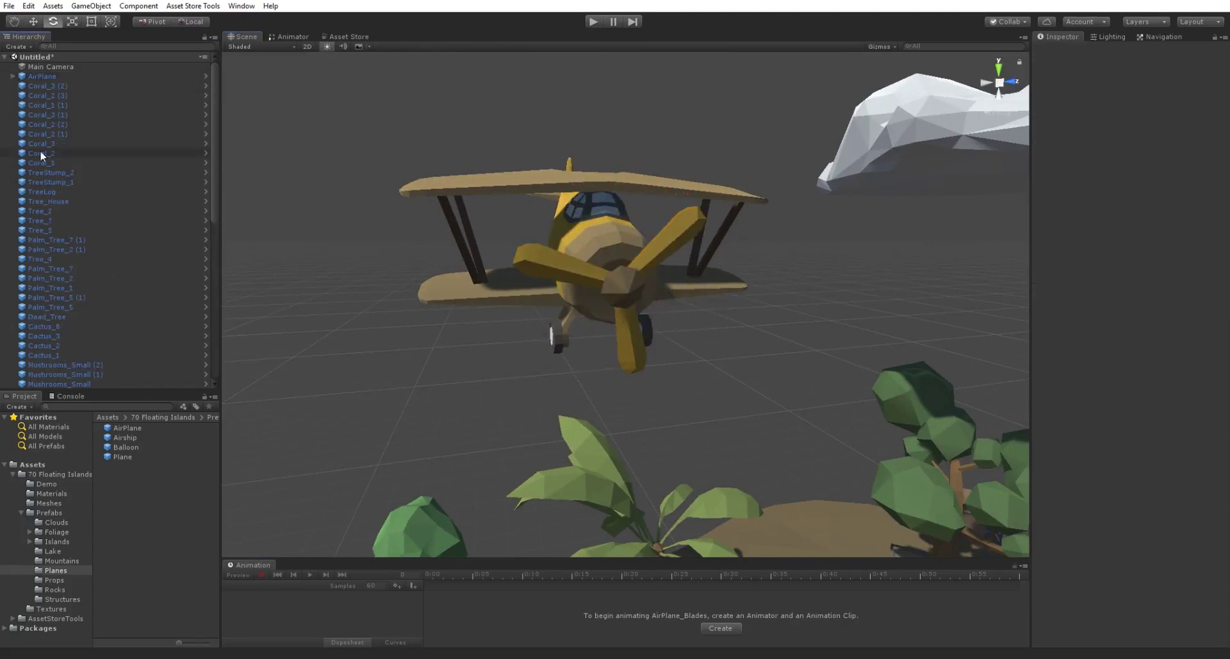
Step: Open the Props prefab folder, place Fence on the grass near the island's edge and scale it to about 0.31
click(54, 580)
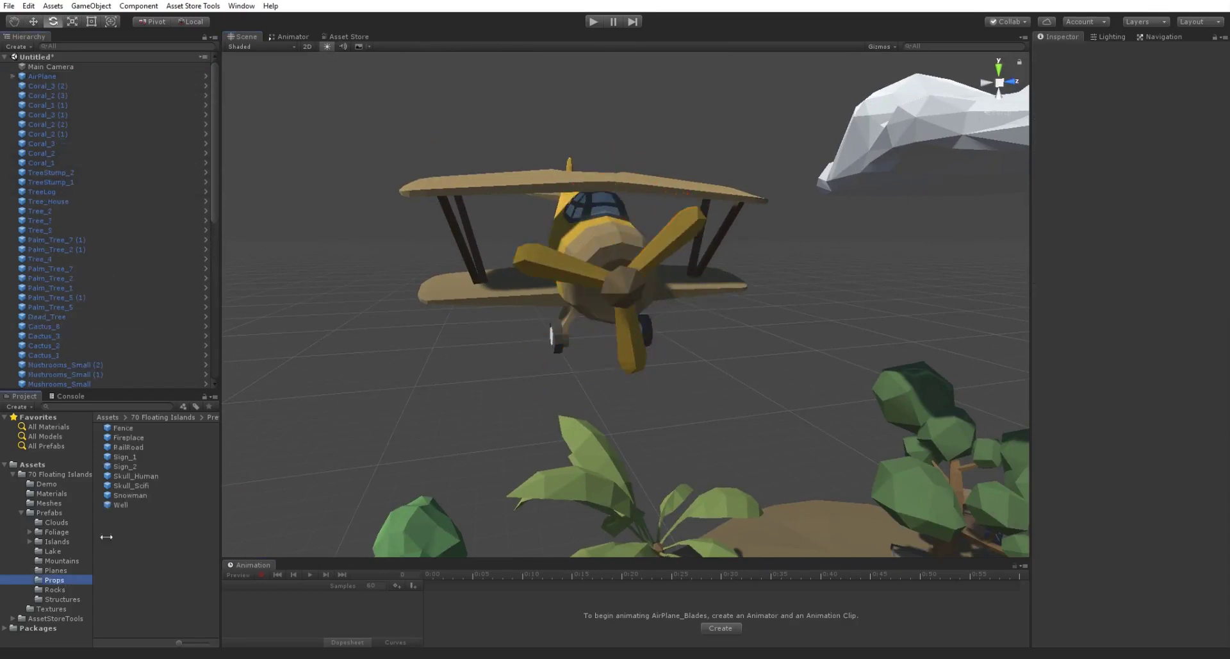
alt+drag(401, 474, 629, 505)
middle_drag(628, 504, 662, 454)
scroll(624, 439, down, 3)
right_drag(660, 453, 698, 445)
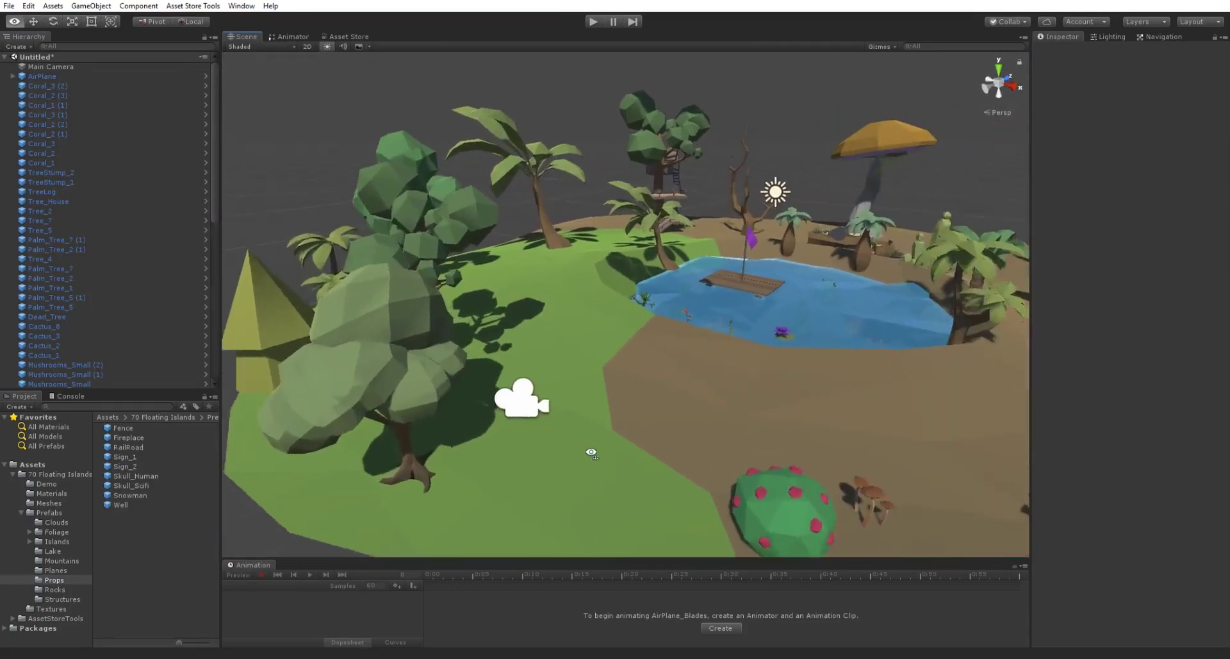
drag(123, 427, 640, 417)
scroll(639, 417, down, 1)
key(r)
drag(565, 458, 562, 492)
key(w)
right_drag(562, 490, 564, 466)
drag(548, 464, 543, 489)
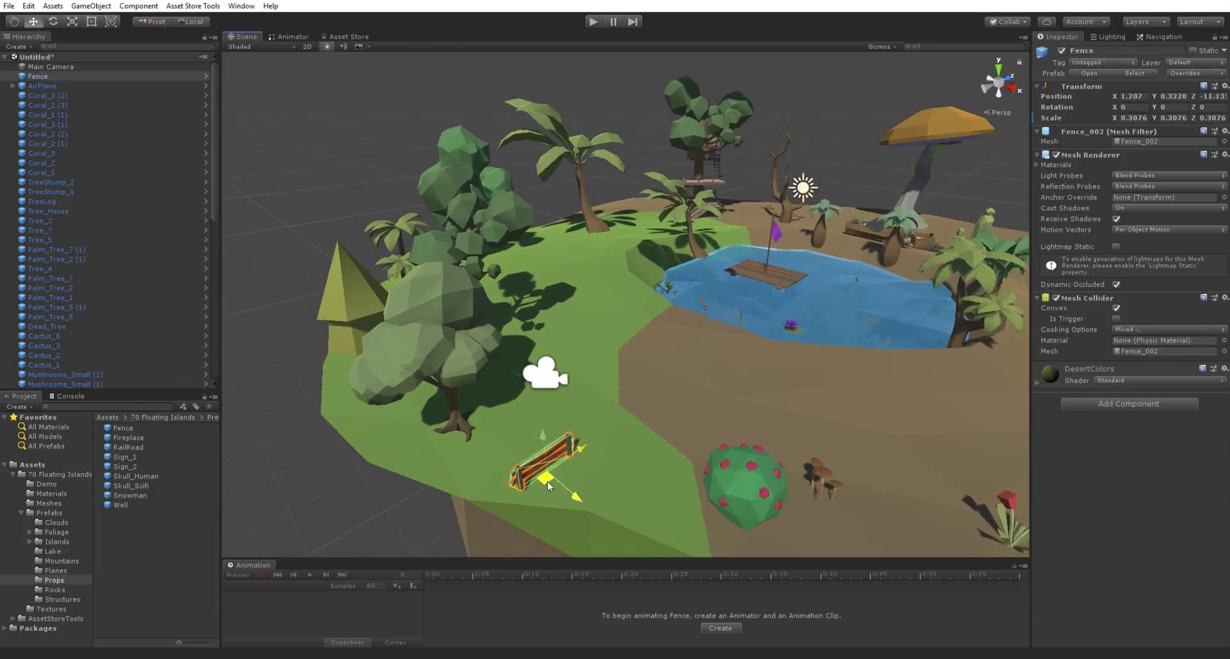
Step: Place the Fireplace prefab on the grass between the fence and the berry bush, scaled to about 0.49
drag(120, 442, 631, 473)
key(r)
key(w)
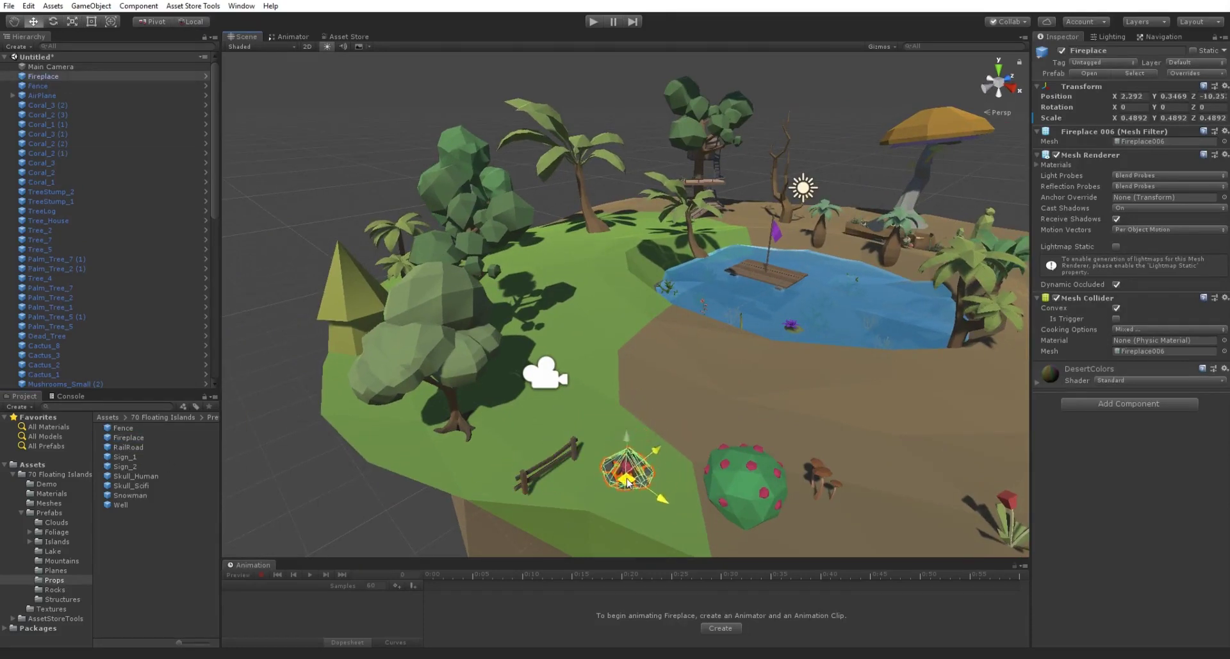
Step: Preview the RailRoad, Skull_Scifi, Well and Snowman props
click(123, 447)
click(126, 486)
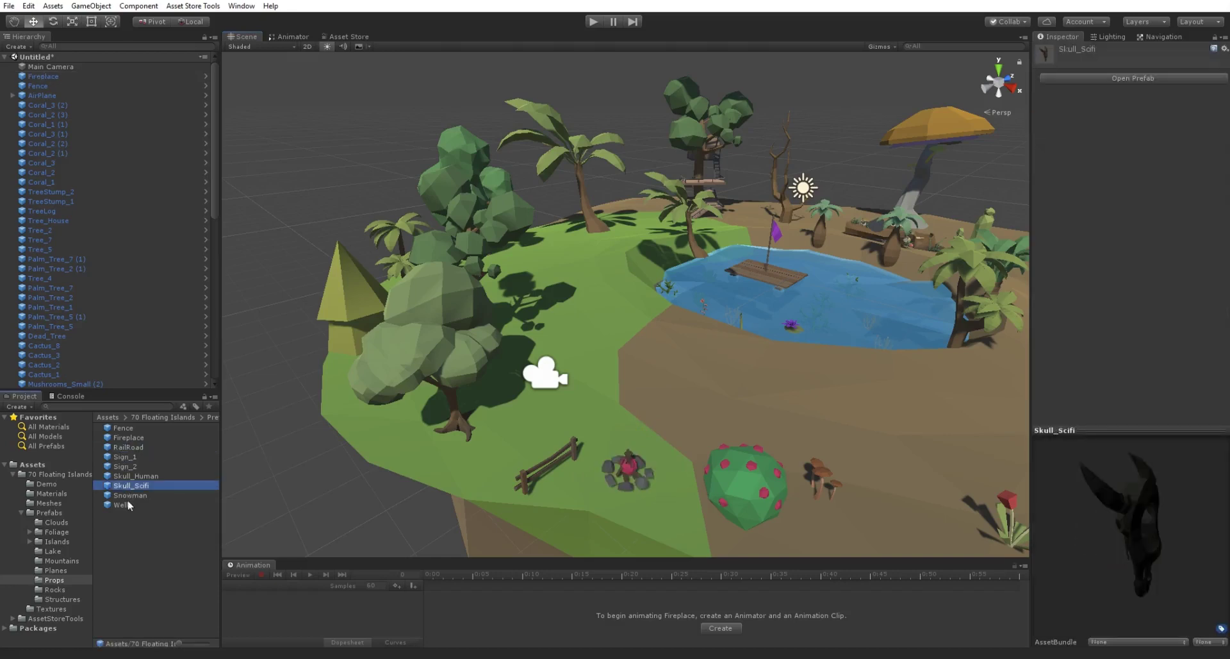
click(126, 504)
click(126, 495)
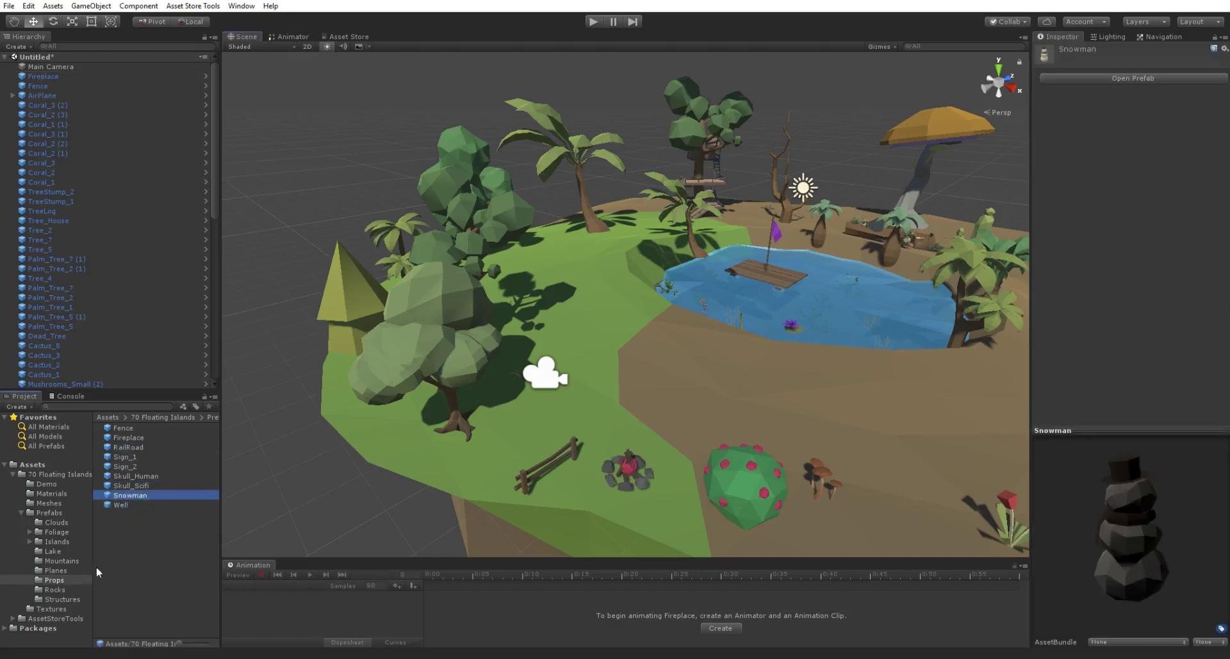
Step: Open the Rocks prefab folder, place ArchRock at the island's edge between flowers and cacti, and scale it to about 0.39
click(61, 590)
scroll(786, 316, down, 3)
middle_drag(786, 317, 403, 359)
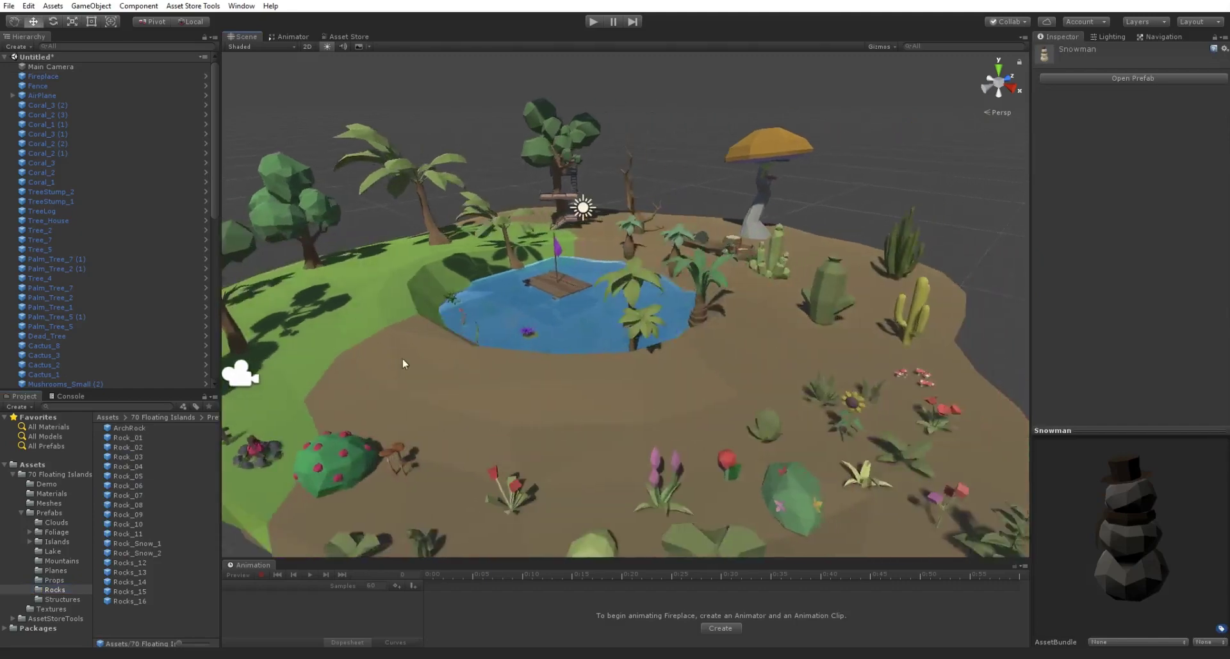
scroll(404, 363, down, 2)
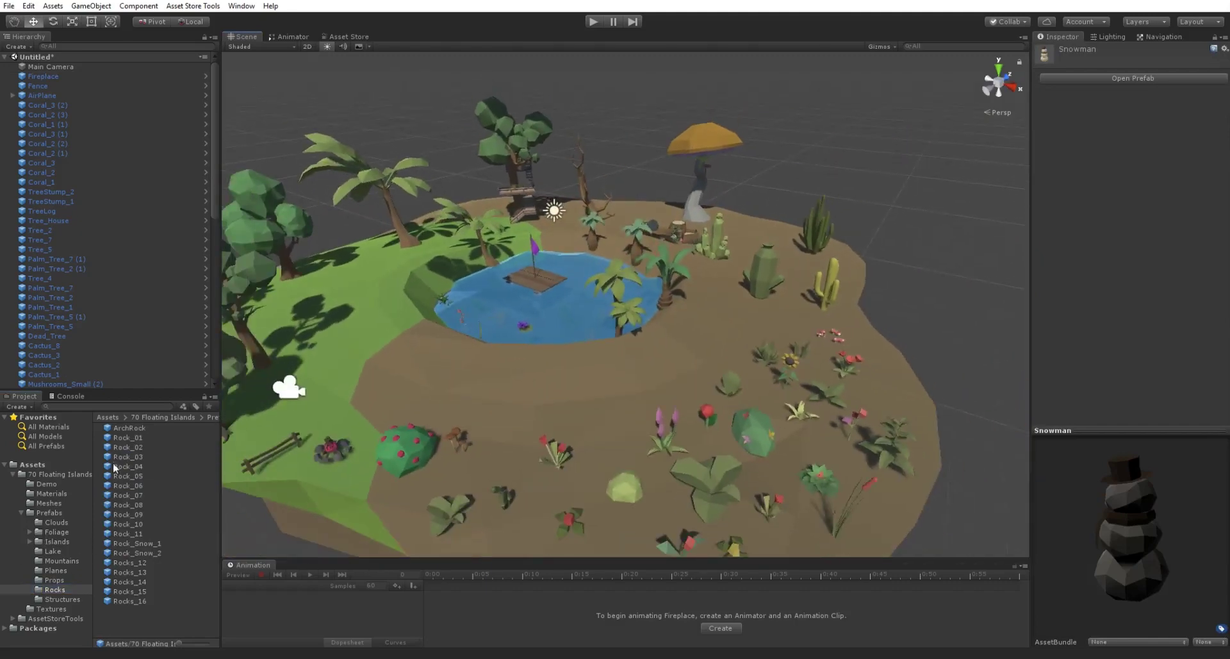
drag(128, 427, 628, 384)
key(r)
key(w)
key(w)
key(f)
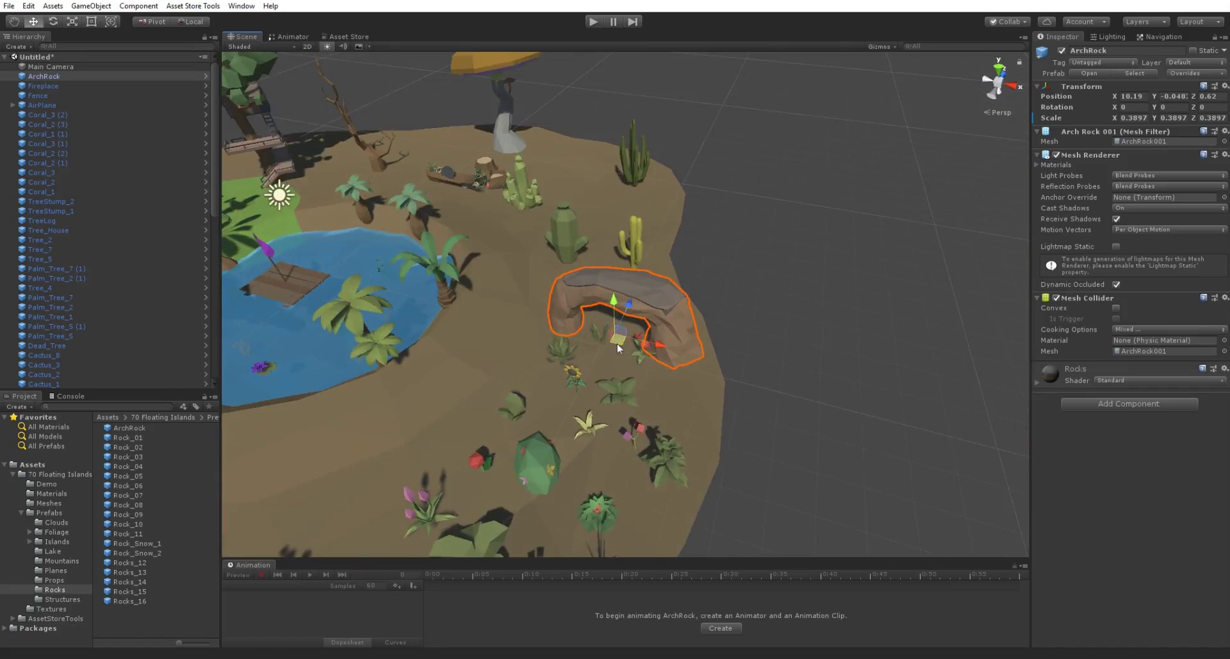
drag(617, 343, 623, 332)
click(737, 333)
alt+drag(679, 362, 431, 381)
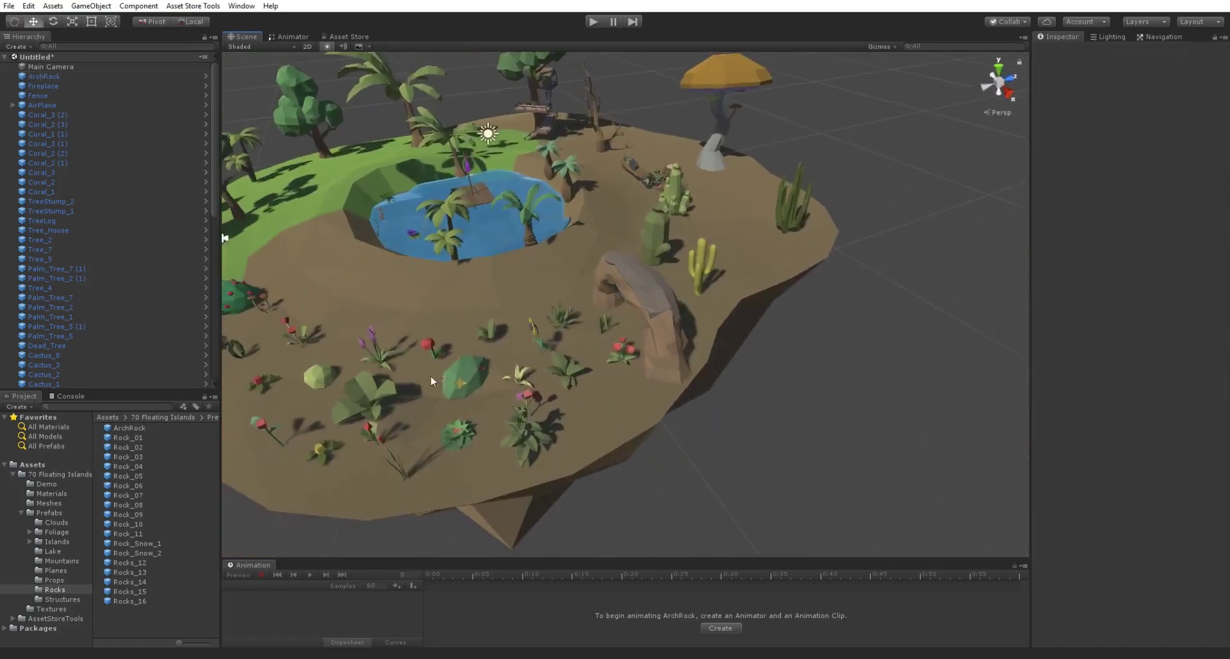
Step: Place Rock_08 at the island's edge beside the arch and Rocks_14 next to the tall cactus
click(128, 504)
drag(223, 493, 594, 419)
drag(127, 582, 804, 239)
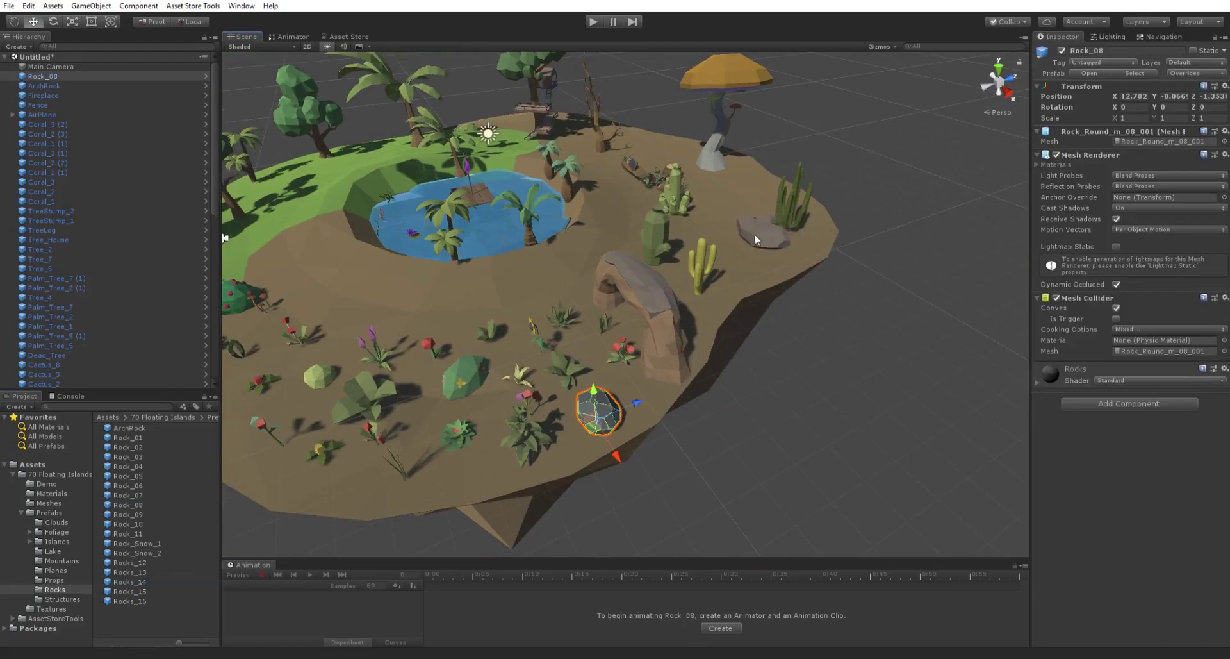
drag(716, 213, 398, 244)
key(f)
scroll(398, 244, down, 10)
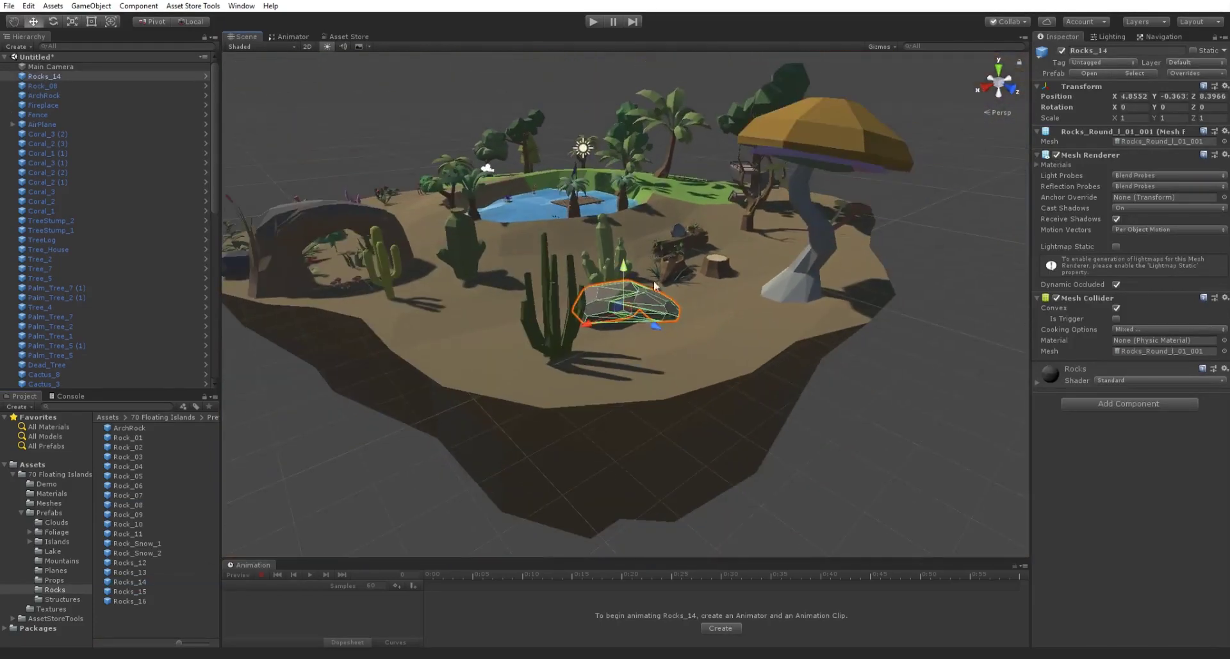
click(880, 369)
Step: Place Rocks_16 and Rock_03 on the sand between the yellow-green cactus and the large rocks
alt+drag(567, 341, 605, 429)
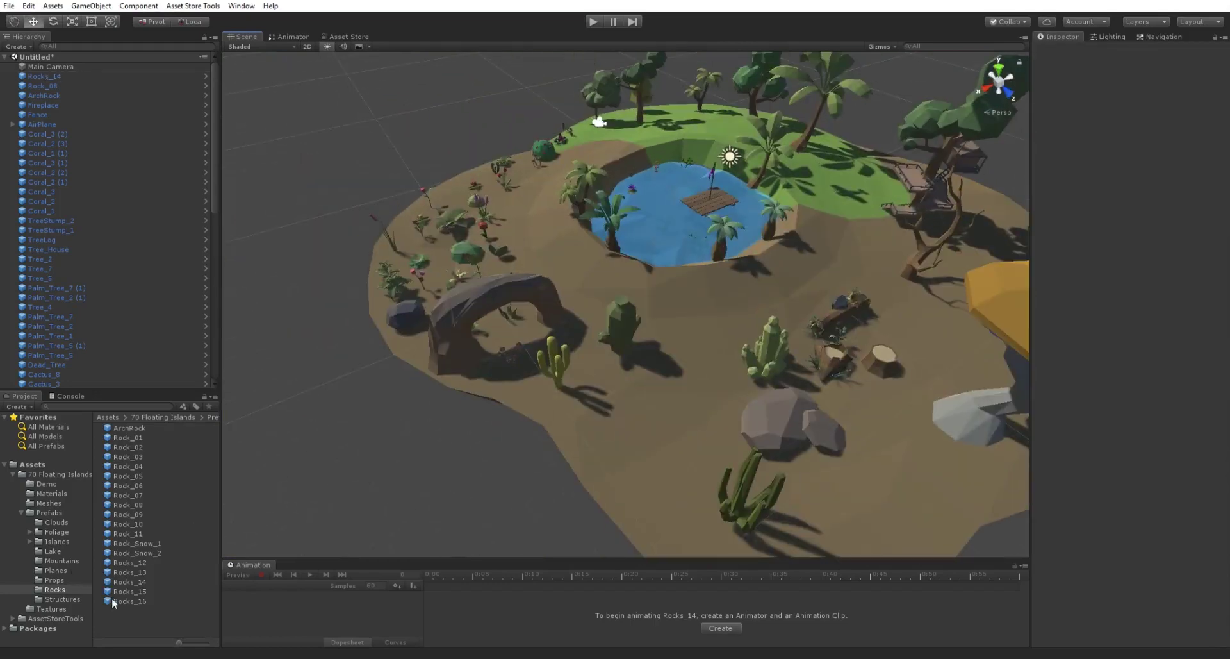
drag(113, 602, 629, 436)
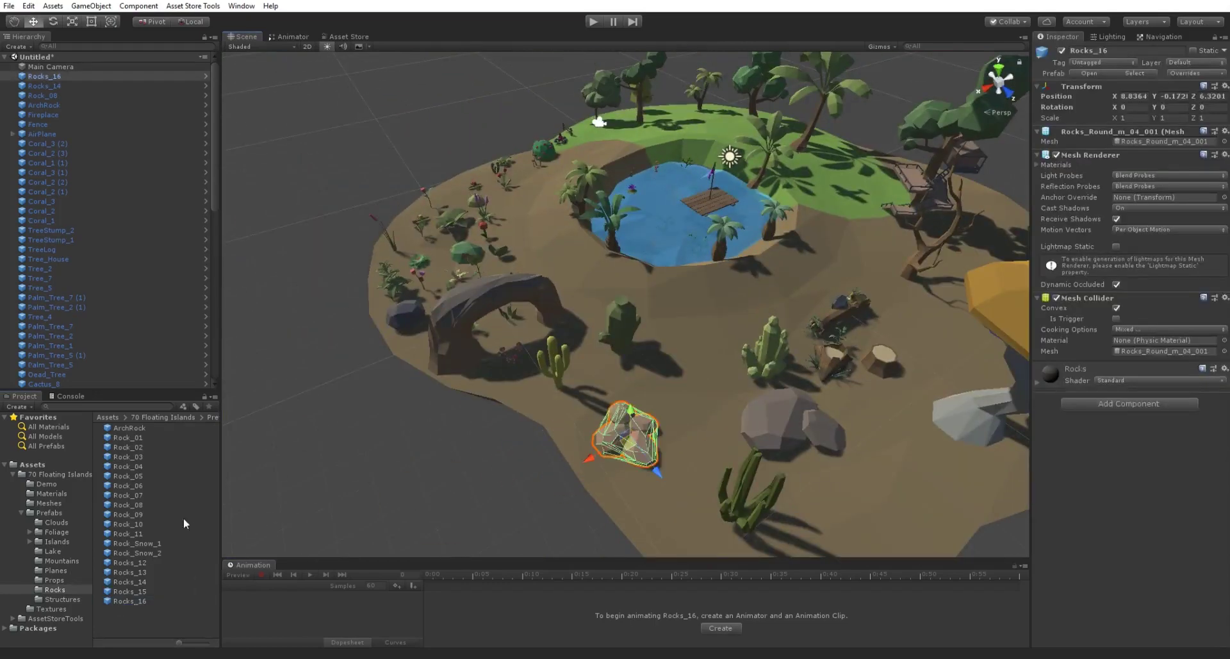
drag(681, 396, 670, 399)
Step: Preview further rock prefabs, including Rock_04 to Rock_09, Rocks_12, Rock_Snow_2 and Rock_Snow_1
click(150, 485)
click(128, 475)
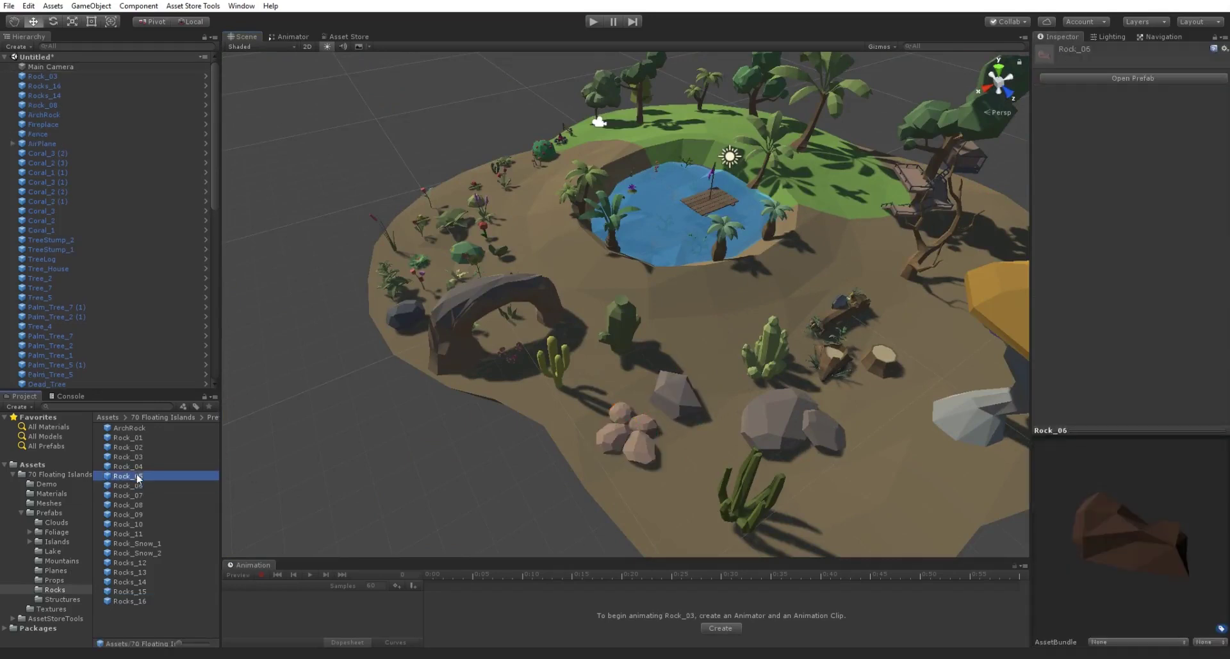
click(133, 466)
click(128, 496)
key(Down)
key(Down)
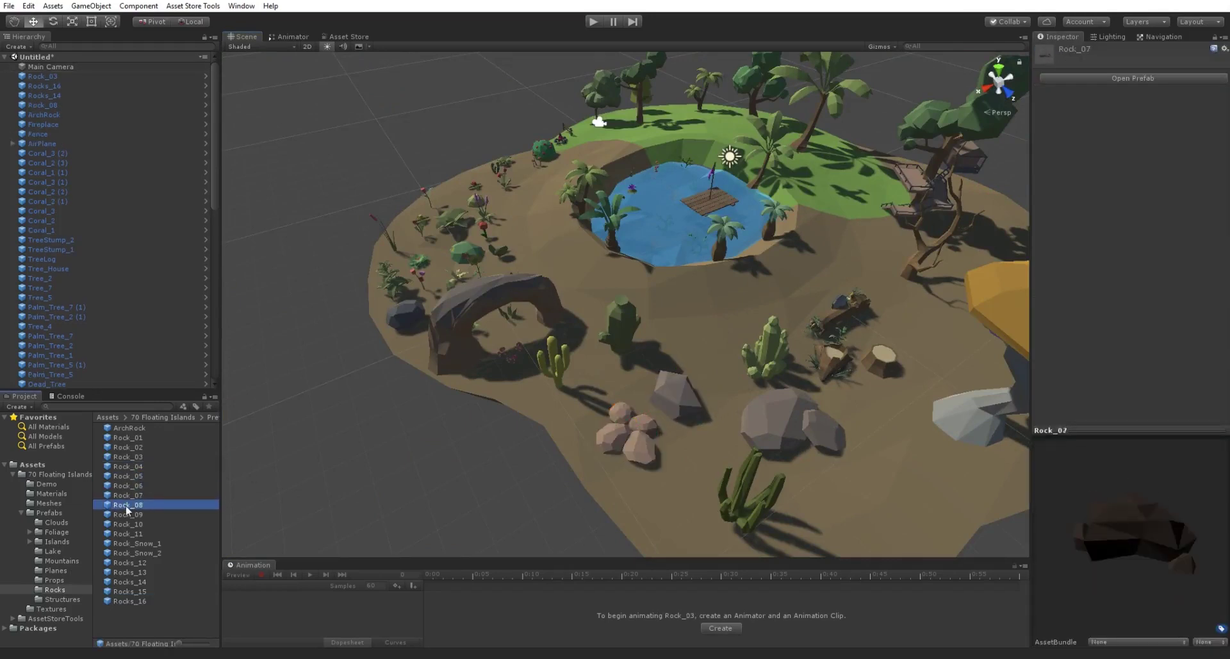
click(126, 562)
click(132, 552)
click(133, 544)
Step: Place Rocks_15 on the sand near the foot of the big mushroom
click(130, 591)
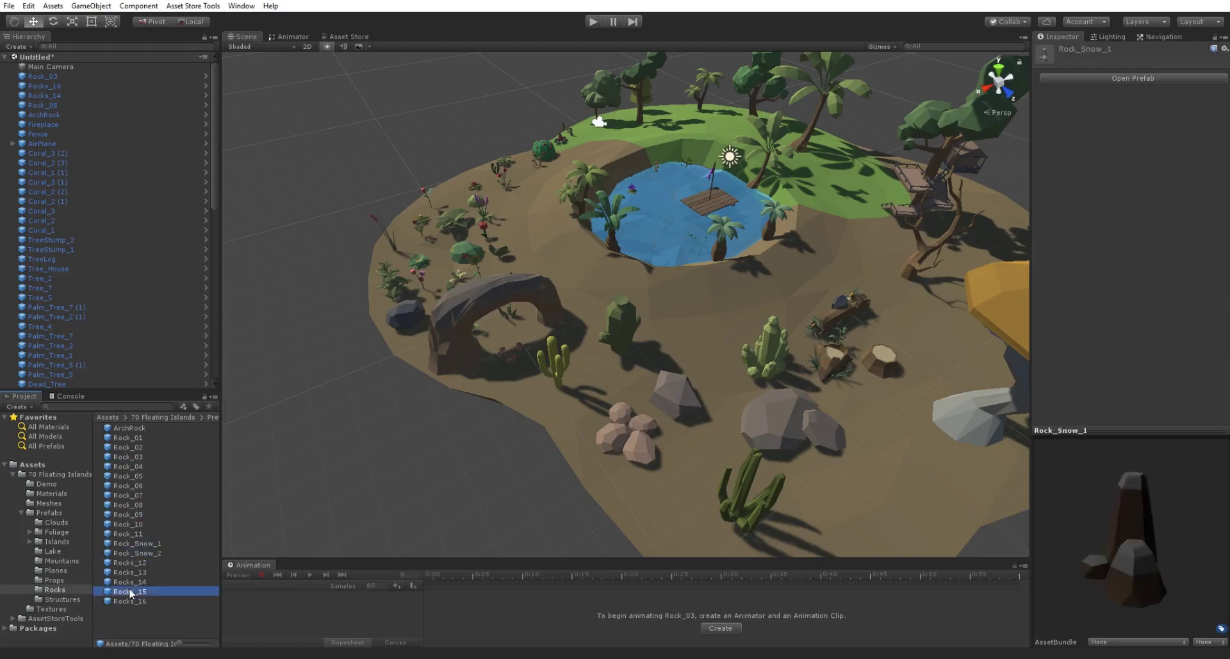
drag(129, 591, 890, 487)
alt+drag(543, 382, 581, 398)
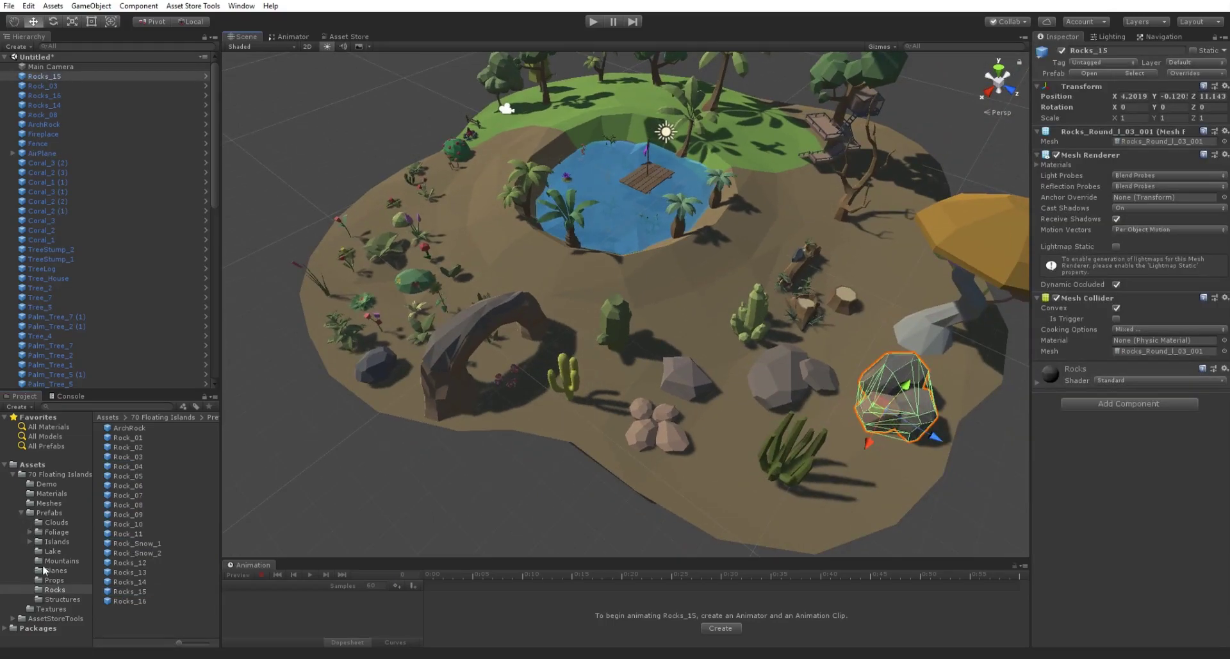
Step: Open the Structures prefab folder, try the House prefab in the scene and delete it
click(58, 599)
drag(124, 429, 690, 258)
alt+drag(689, 257, 586, 285)
key(Delete)
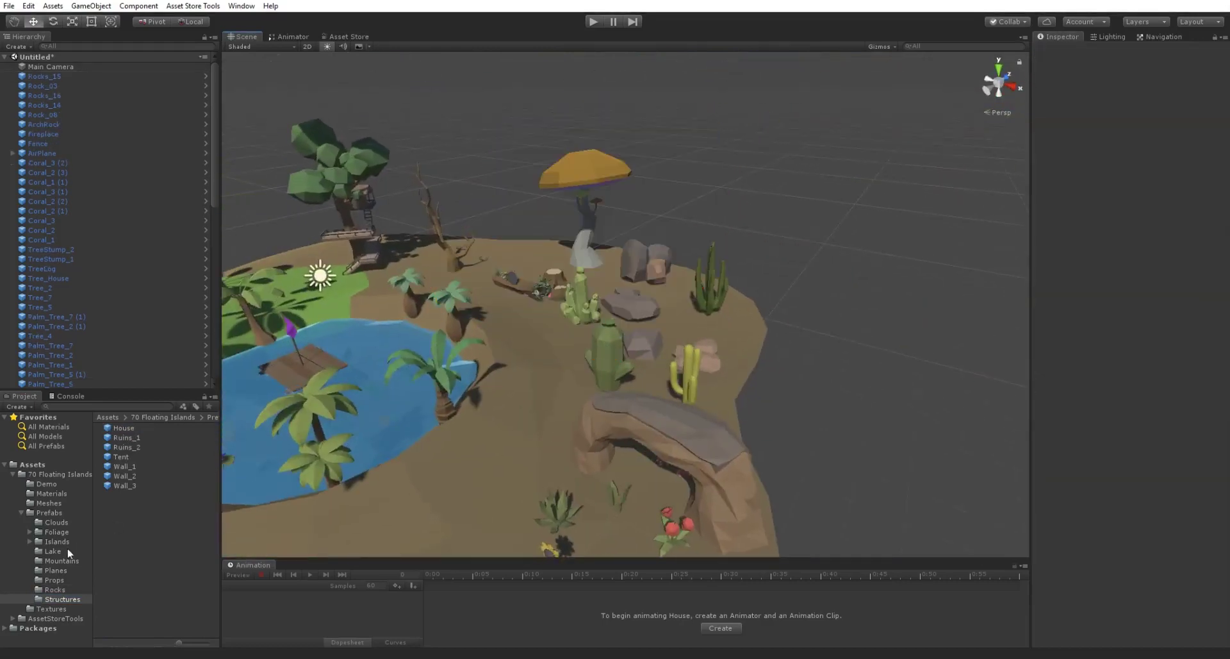
Step: Preview the remaining structure prefabs, from Ruins_2 and Tent to Wall_1, Wall_2 and Wall_3
click(128, 445)
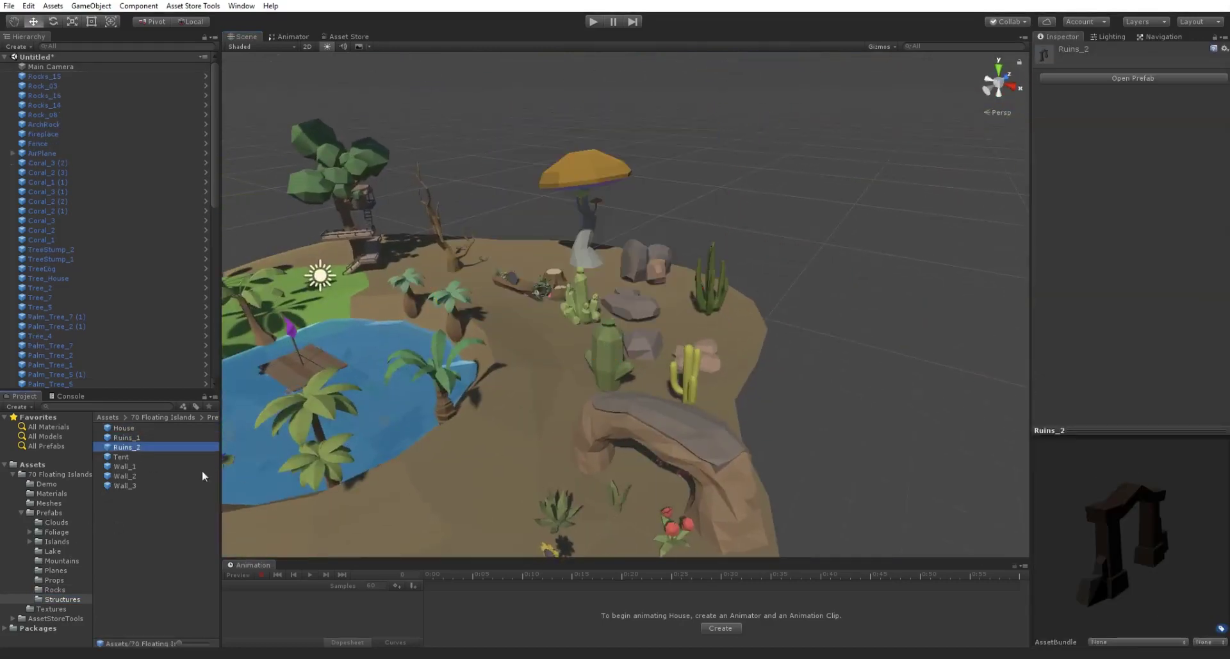
key(Down)
key(Down)
key(Down)
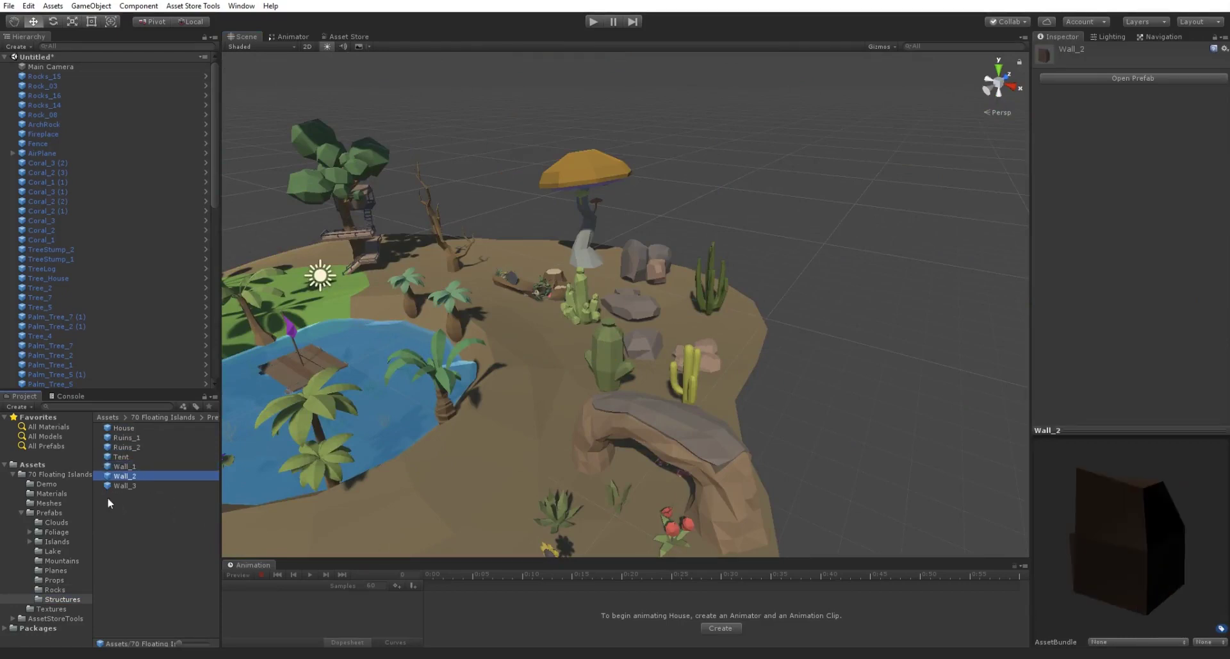
key(Down)
Step: Place the Wall_1 prefab on the sand between the bare tree and the big mushroom, scaled uniformly to about 0.65
click(121, 467)
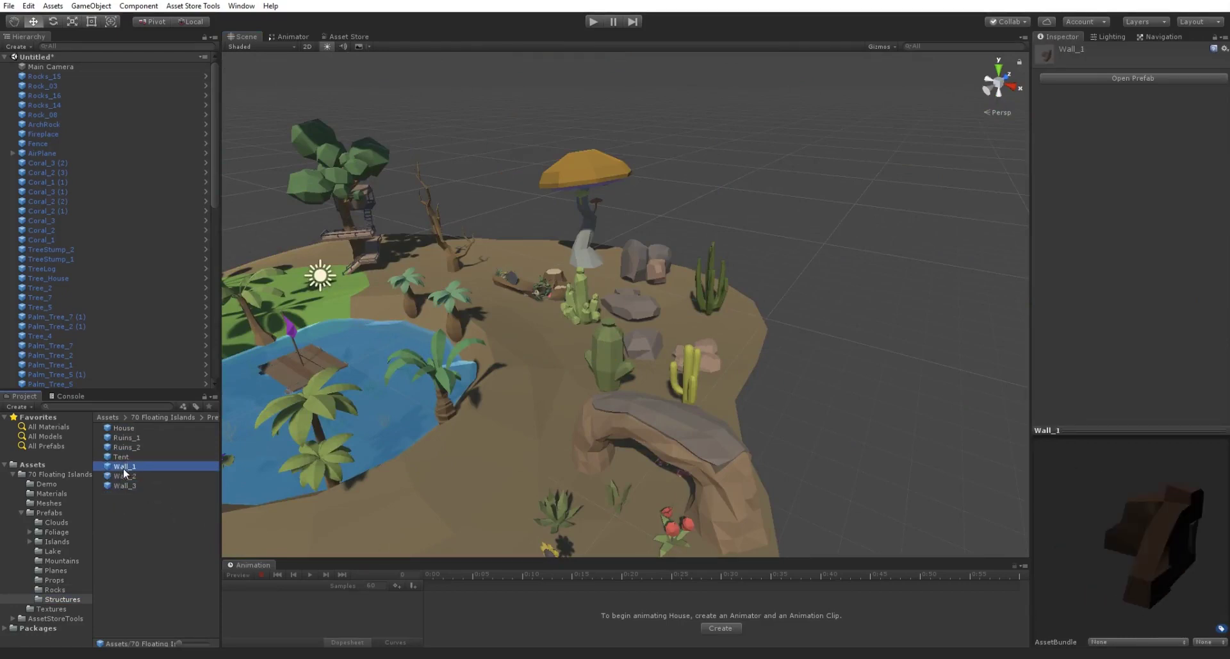
drag(123, 468, 521, 260)
key(f)
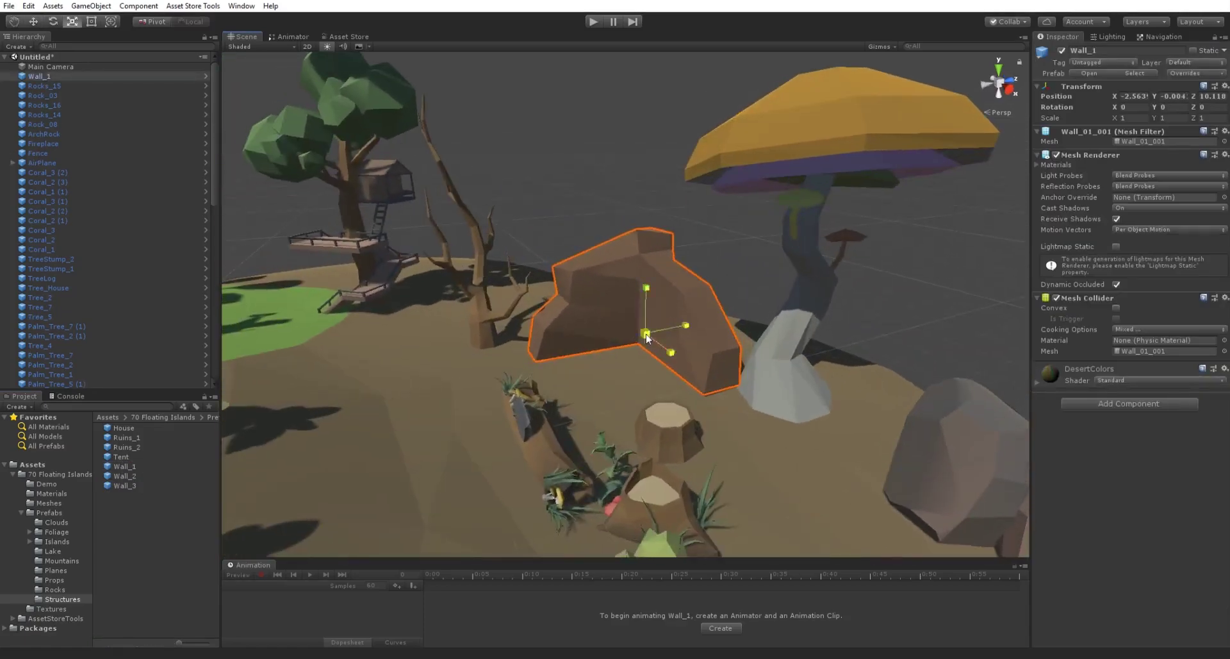
drag(645, 334, 487, 400)
key(w)
alt+drag(570, 330, 500, 356)
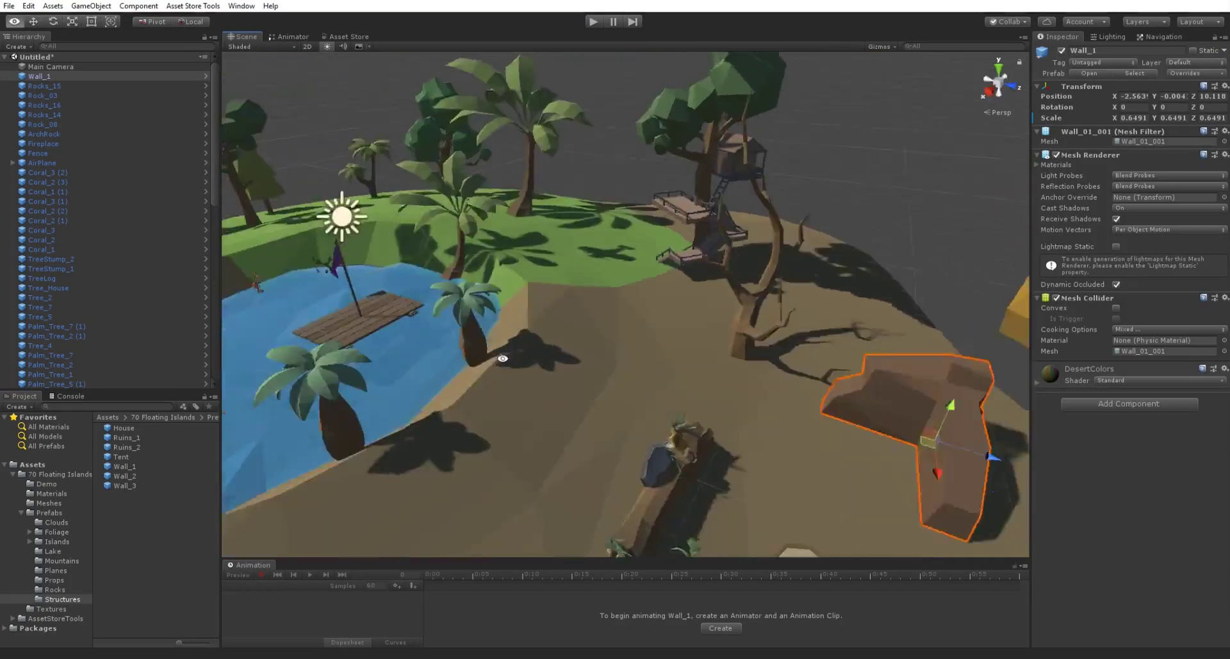
scroll(486, 359, down, 15)
alt+drag(359, 391, 442, 430)
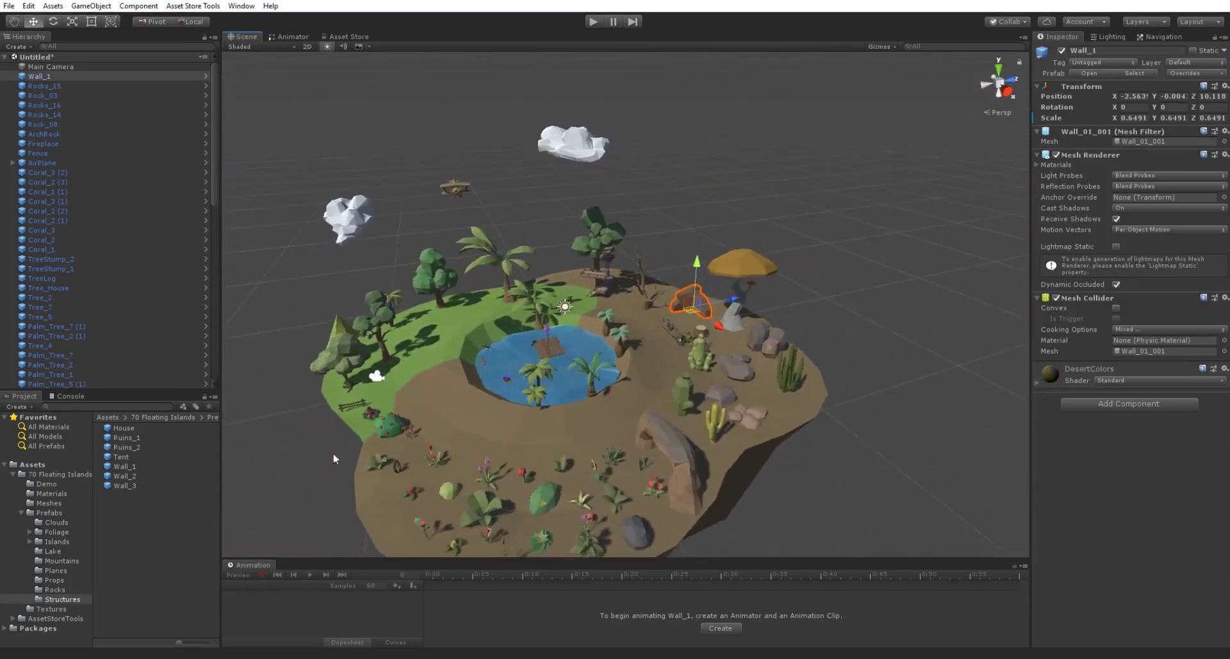
click(306, 460)
Step: Place the Balloon prefab from the Planes folder in the air near the big mushroom, scaled uniformly to about 0.52
alt+drag(306, 460, 256, 397)
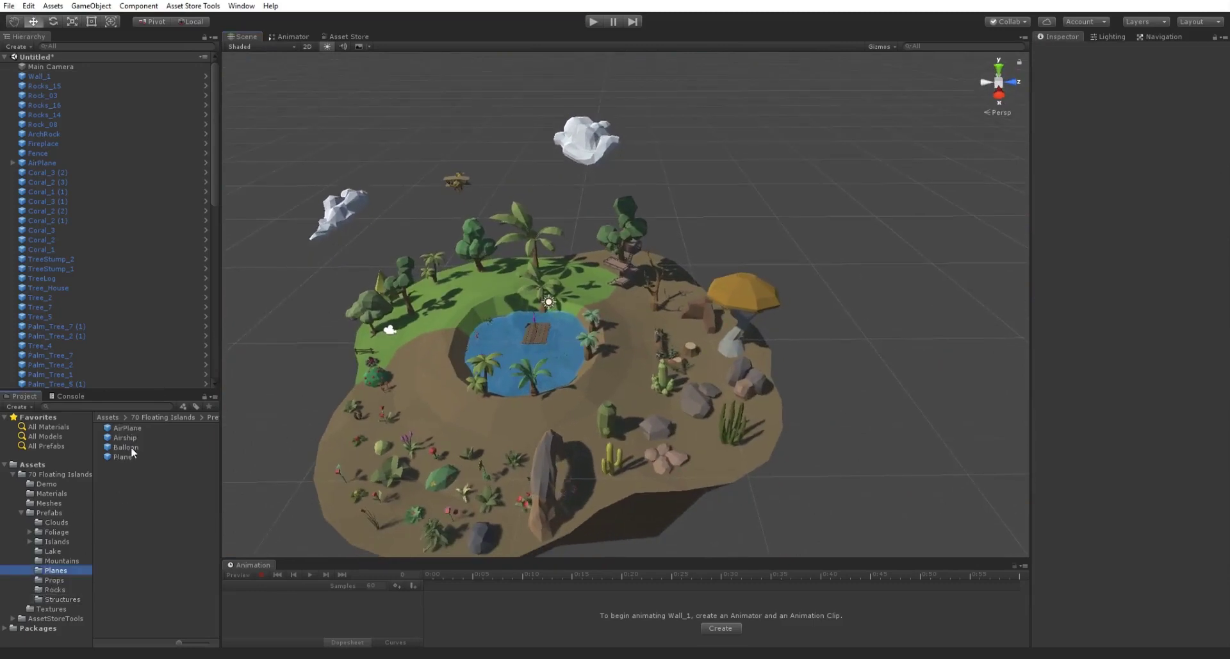
drag(128, 447, 675, 269)
key(r)
key(w)
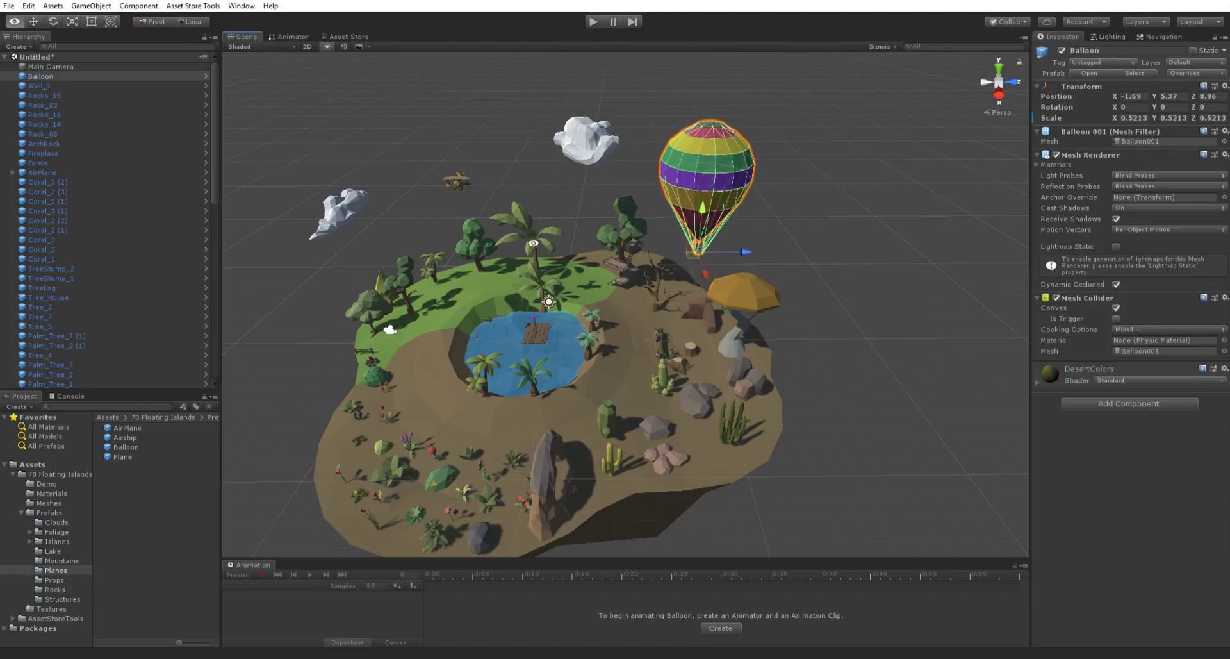
Step: Duplicate the large Cloud_1 above the island, move the copy toward the lake side and set its Y rotation to 180
alt+drag(533, 243, 521, 282)
click(591, 142)
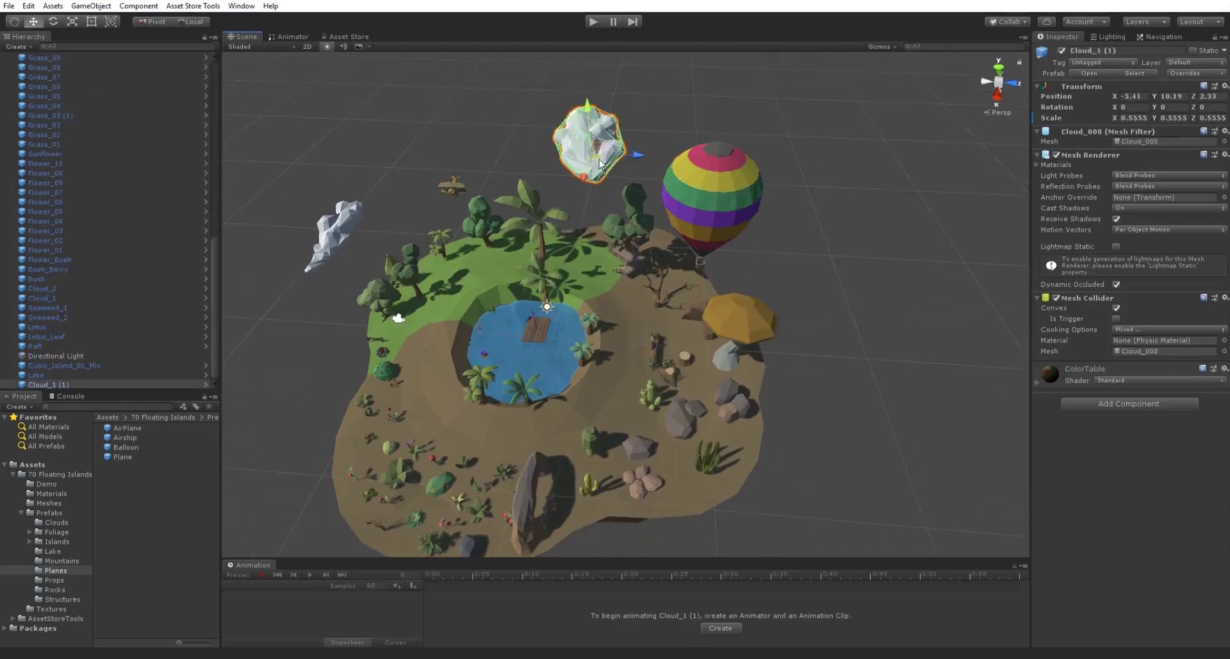
drag(602, 295, 594, 337)
key(e)
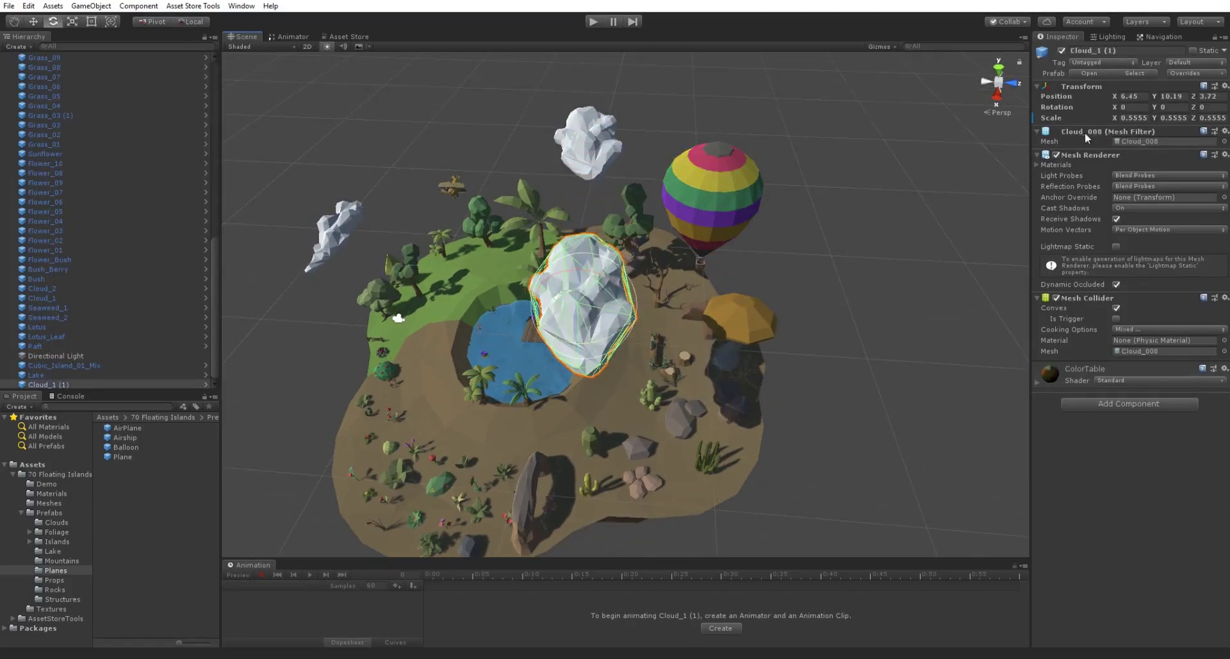
text(180)
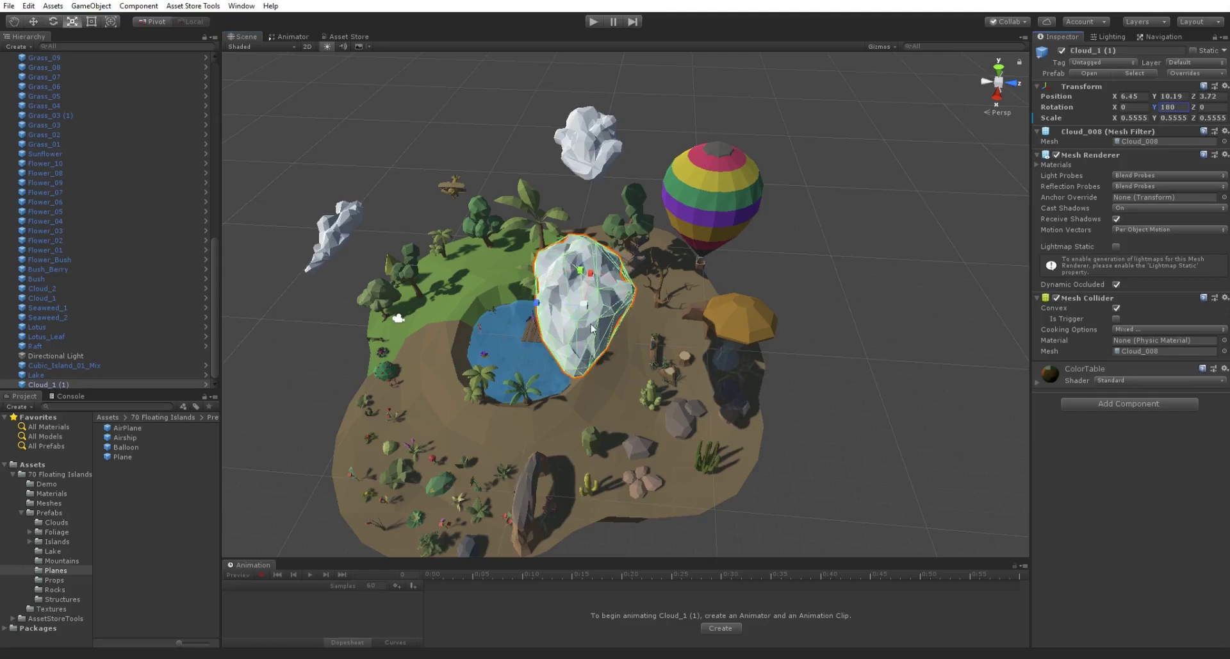
Step: Shrink the duplicated cloud uniformly to about 0.19 and position it in front of the hot-air balloon
alt+drag(590, 350, 589, 370)
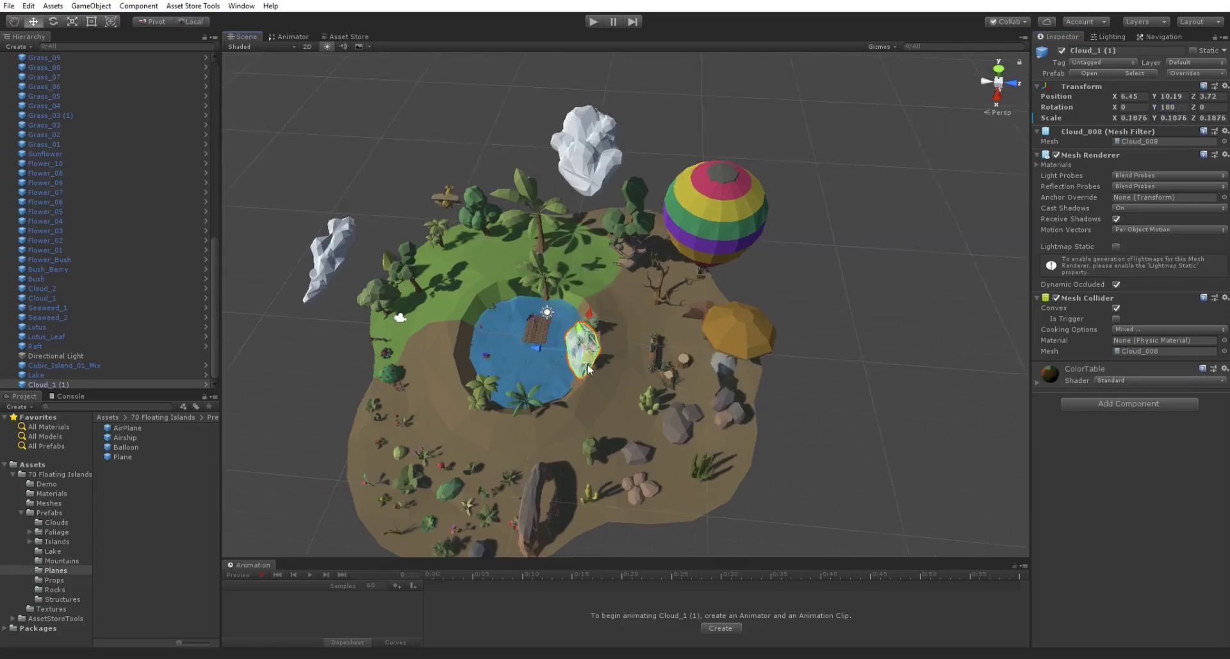
key(f)
drag(659, 264, 609, 227)
click(722, 286)
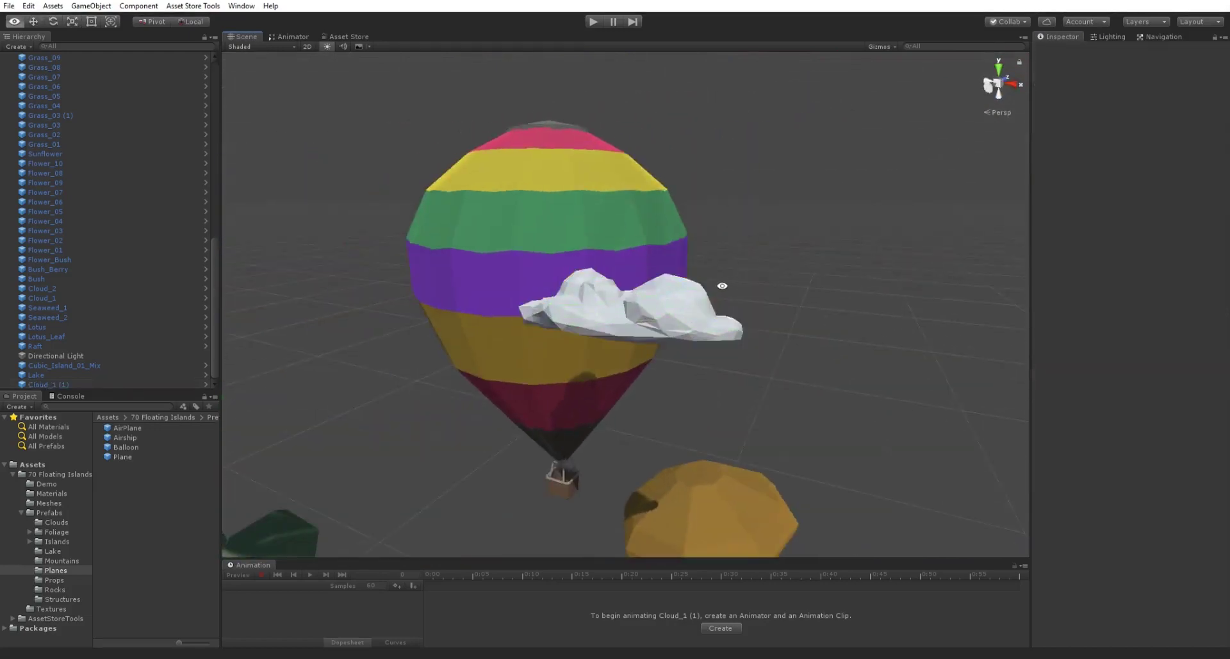
Step: Examine the whole floating island scene from several angles, including the lake, clouds, balloon and desert side
alt+drag(722, 285, 253, 430)
middle_drag(421, 479, 555, 357)
alt+drag(555, 356, 618, 356)
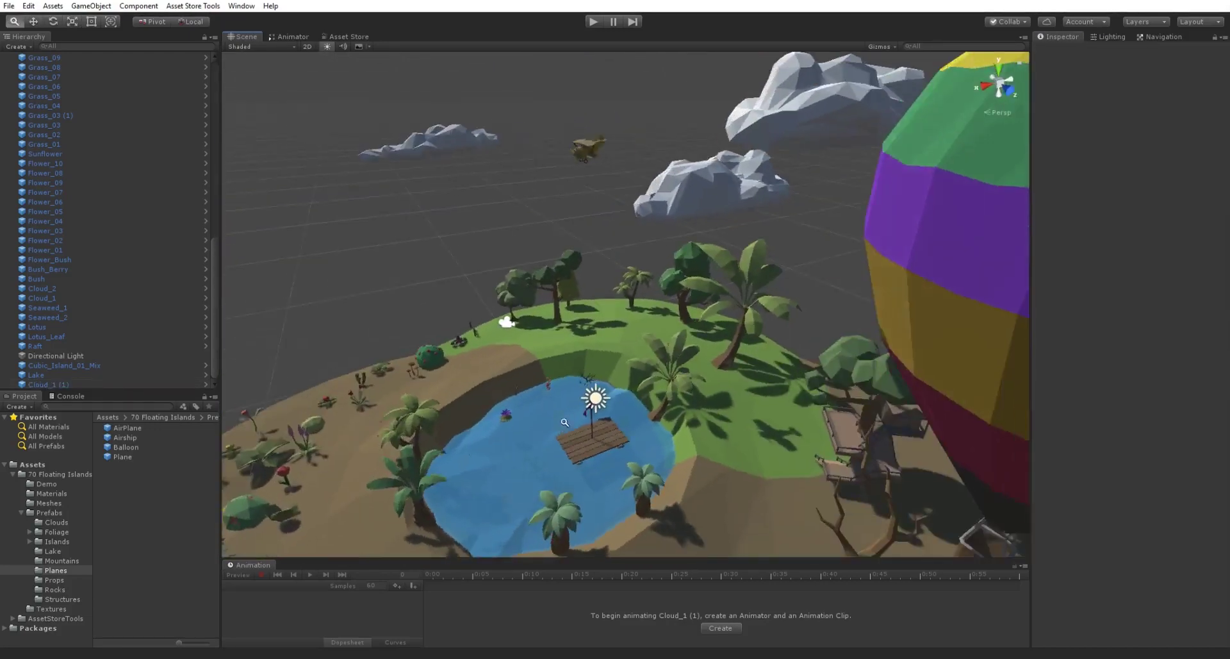
scroll(541, 263, down, 4)
middle_drag(563, 419, 593, 303)
scroll(592, 303, down, 5)
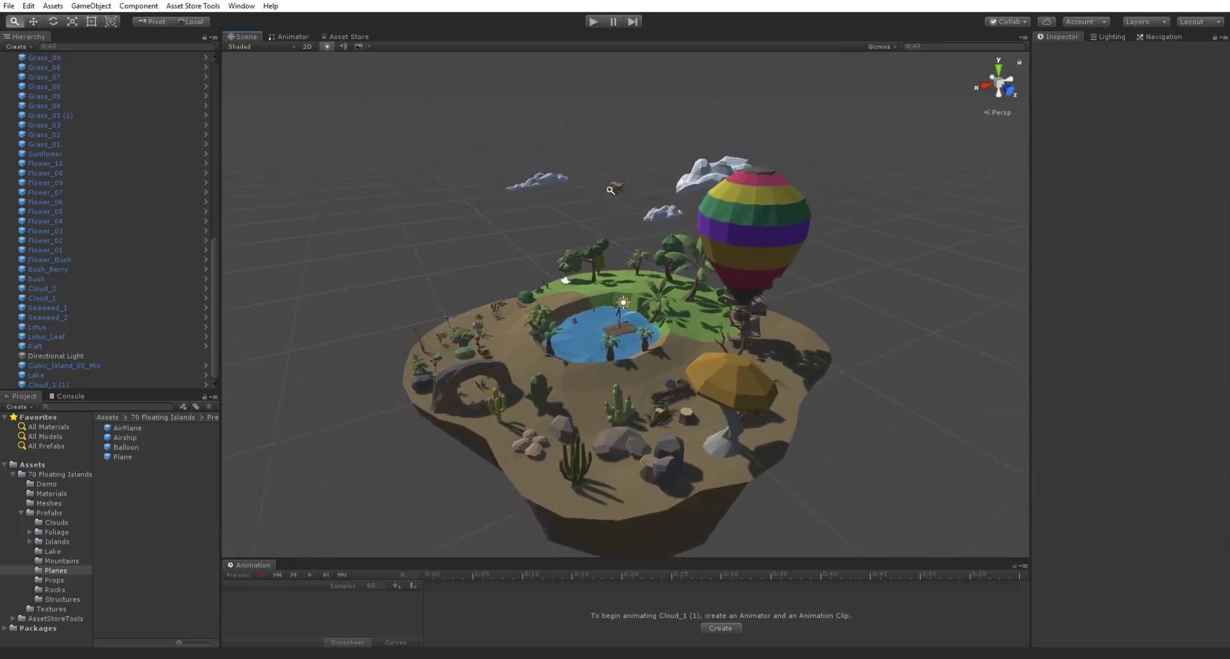
alt+drag(366, 318, 691, 324)
alt+drag(294, 546, 454, 452)
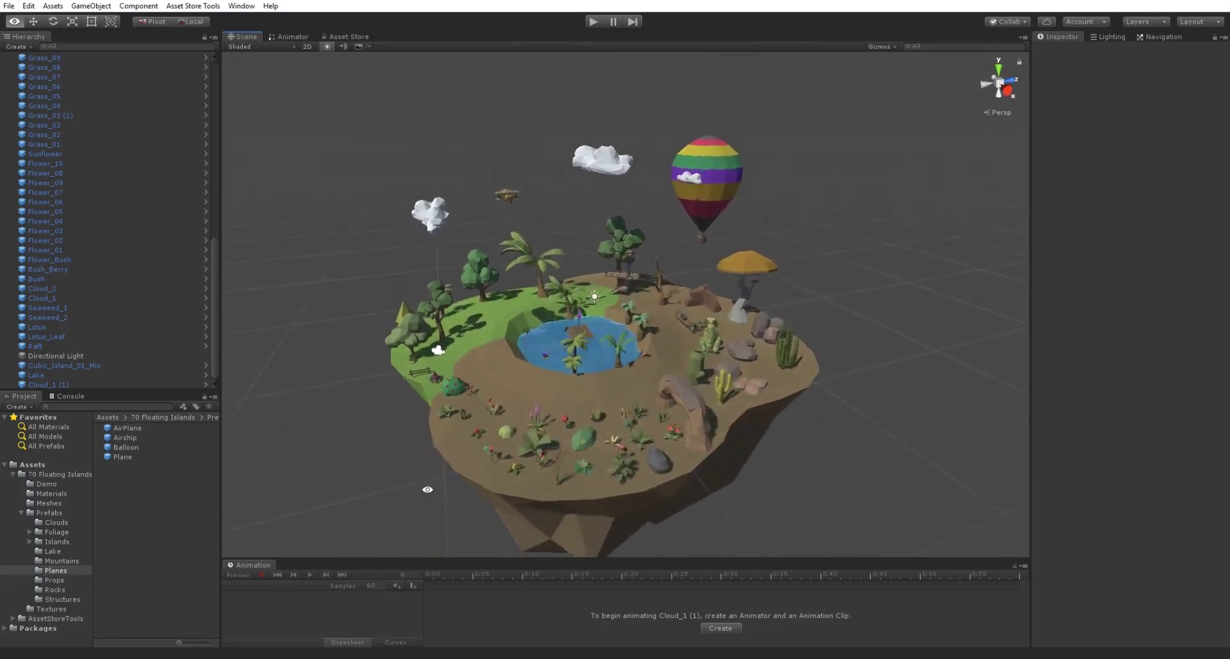